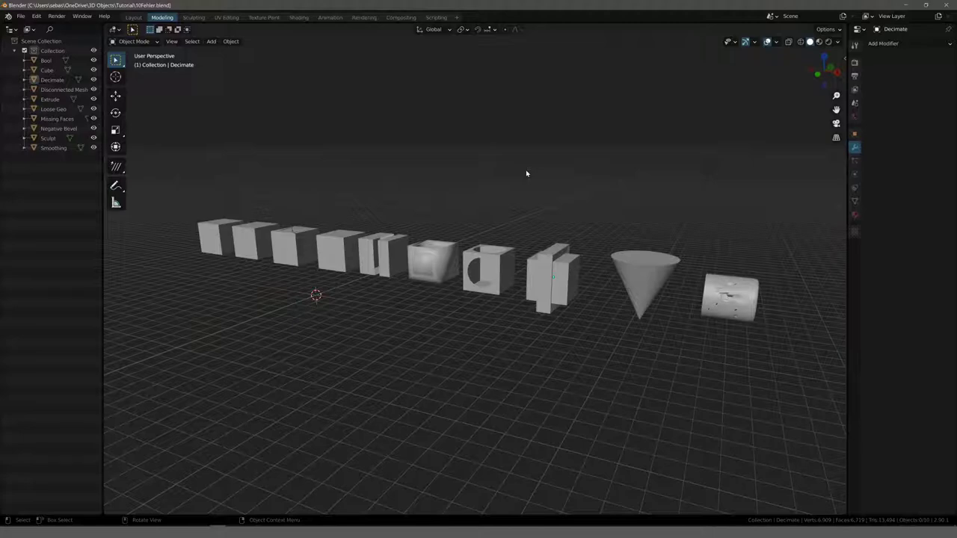
Step: Hide the whole test collection, then re-enable visibility for only the Collection and the Bool cube
mouse_move(332, 160)
middle_mouse_down()
mouse_move(429, 147)
mouse_move(374, 198)
mouse_move(396, 177)
middle_mouse_up()
scroll(344, 202, "up", 2)
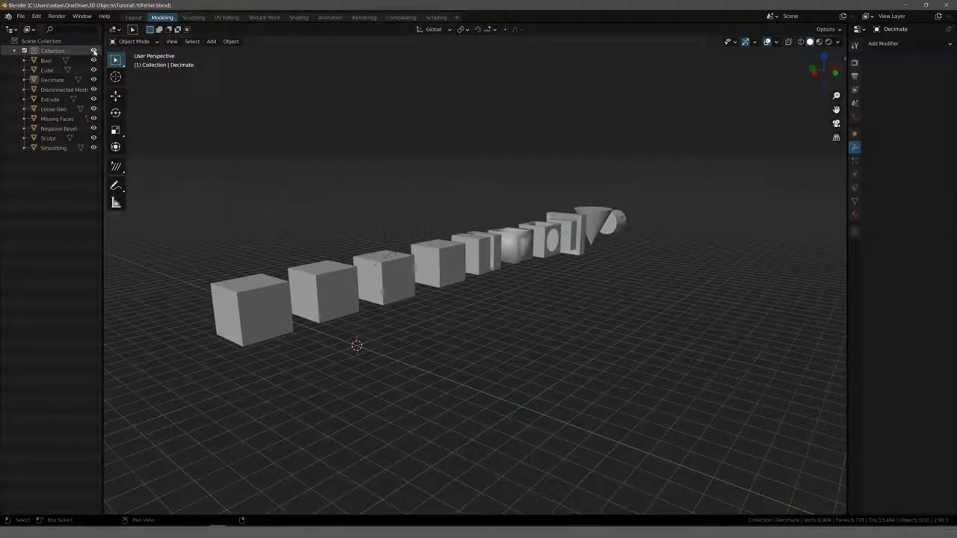
left_click(93, 51)
left_click(93, 60, "ctrl")
mouse_move(276, 158)
middle_mouse_down()
mouse_move(285, 197)
mouse_move(448, 208)
middle_mouse_up()
Step: Select and frame the Bool cube, then enter Edit Mode on its mesh
left_click(507, 240)
key("KP_Decimal")
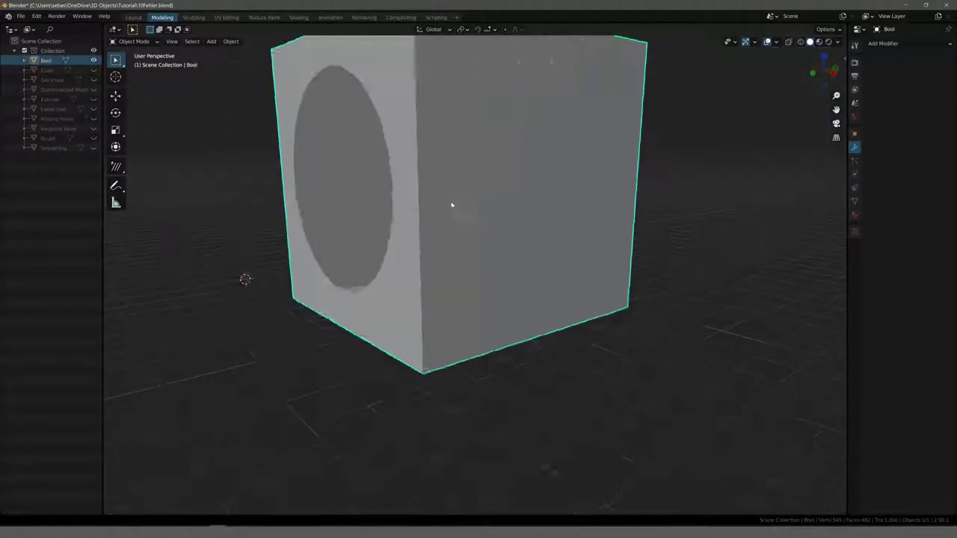
scroll(397, 188, "down", 3)
mouse_move(312, 182)
middle_mouse_down()
mouse_move(336, 187)
mouse_move(372, 233)
middle_mouse_up()
key("Tab")
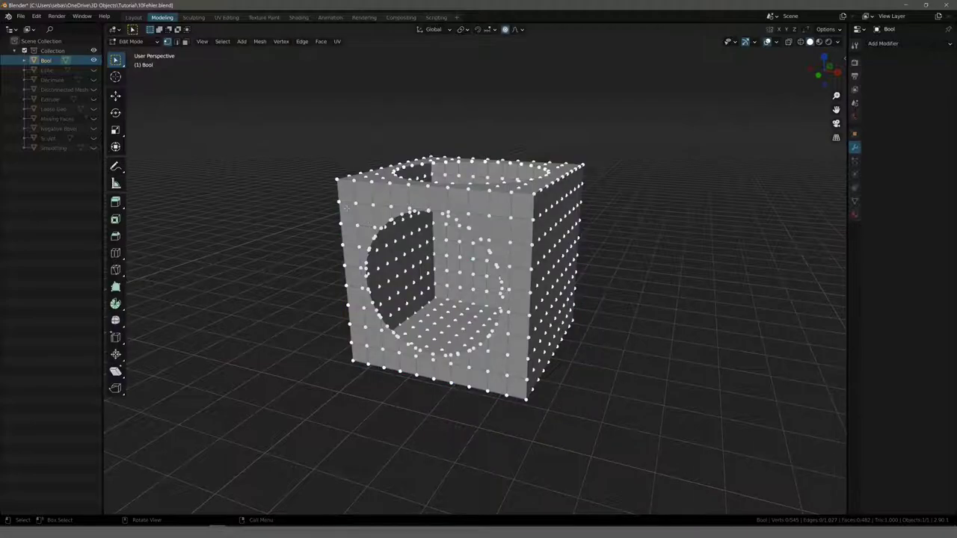
Step: In face select mode, inspect the faces around the cube's circular hole from above
scroll(396, 183, "up", 1)
scroll(459, 149, "up", 4)
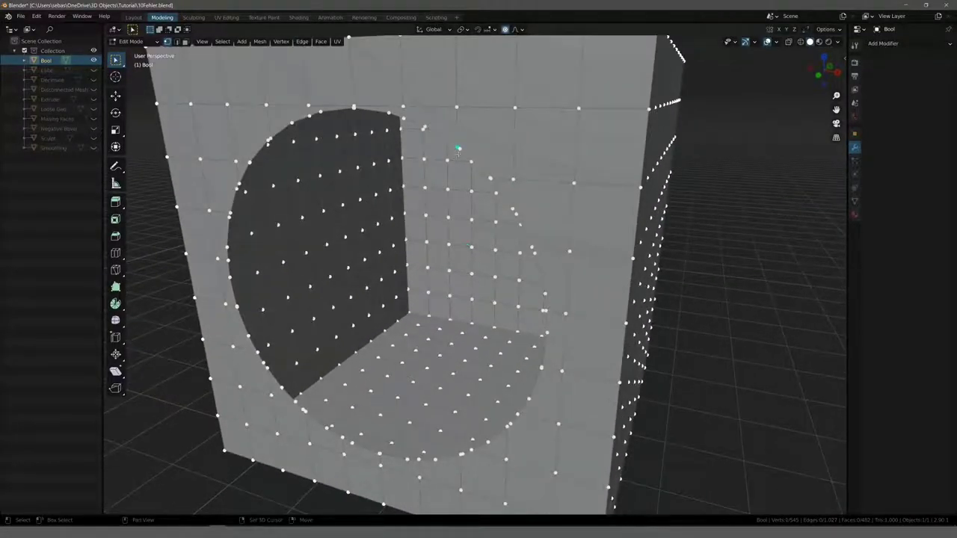
scroll(458, 150, "up", 2)
scroll(459, 151, "up", 2)
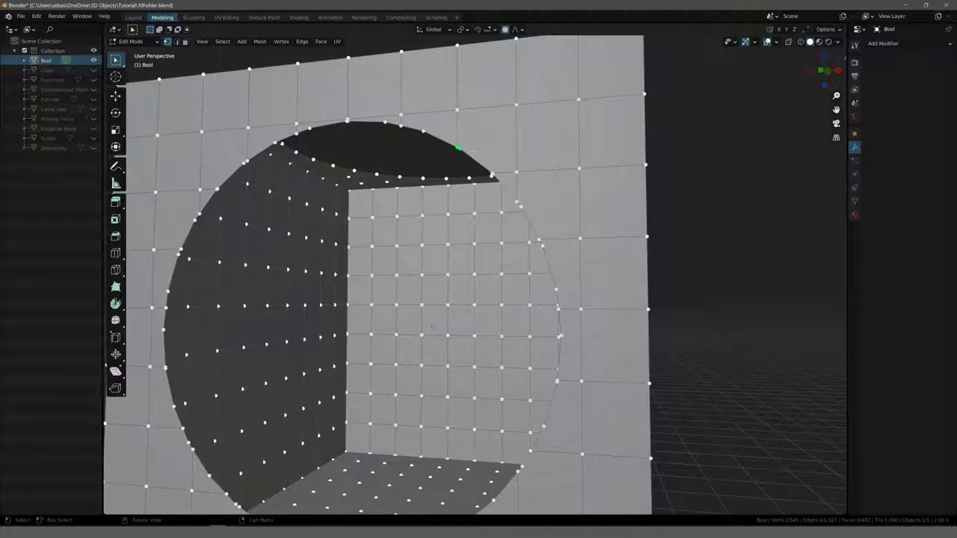
key("3")
left_click(486, 141)
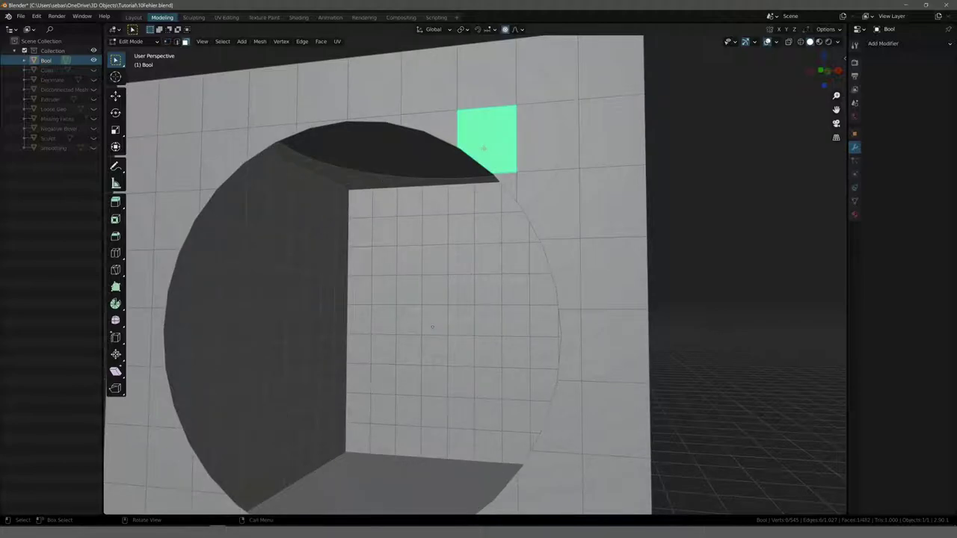
scroll(504, 180, "down", 1)
scroll(505, 180, "down", 2)
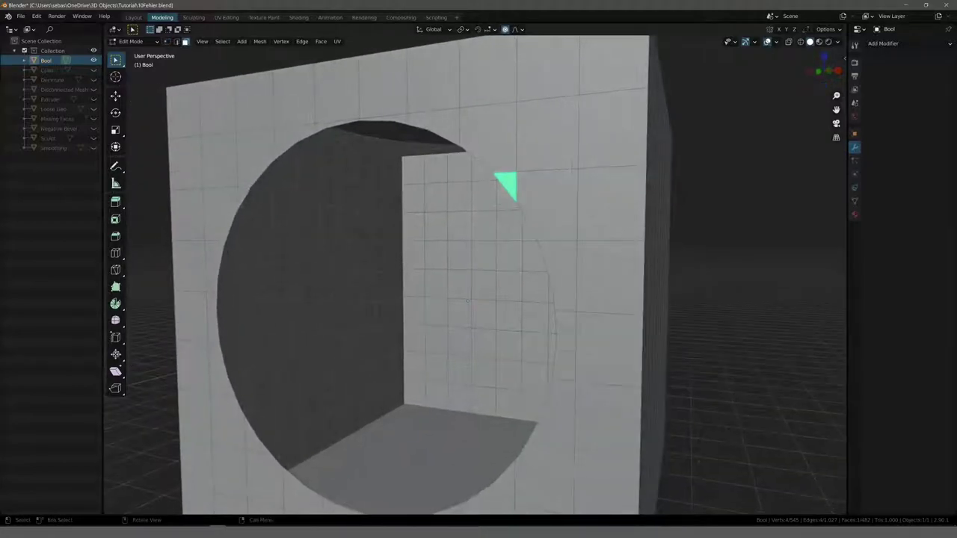
scroll(505, 181, "down", 3)
scroll(386, 245, "down", 1)
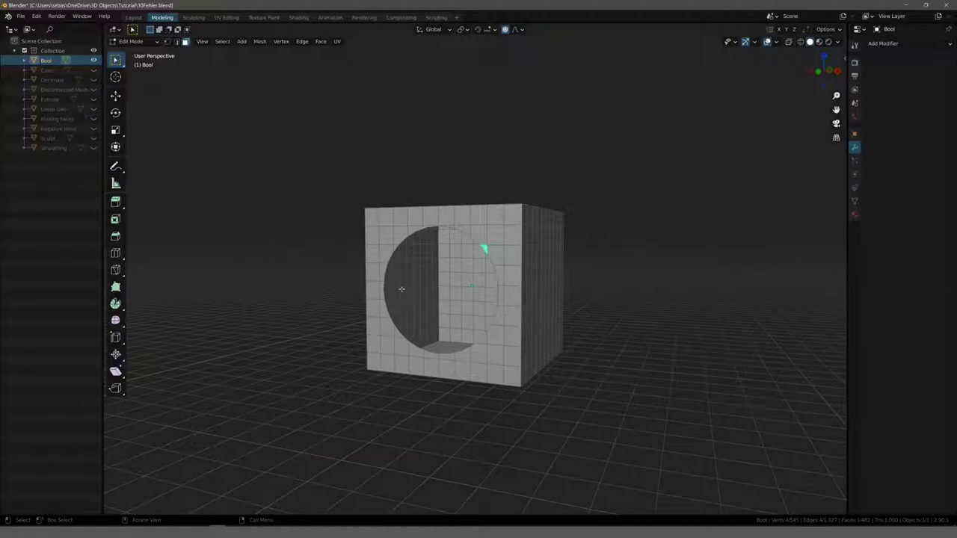
mouse_move(506, 237)
middle_mouse_down()
mouse_move(436, 262)
mouse_move(442, 242)
mouse_move(396, 232)
middle_mouse_up()
mouse_move(284, 278)
middle_mouse_down()
mouse_move(261, 262)
mouse_move(289, 263)
middle_mouse_up()
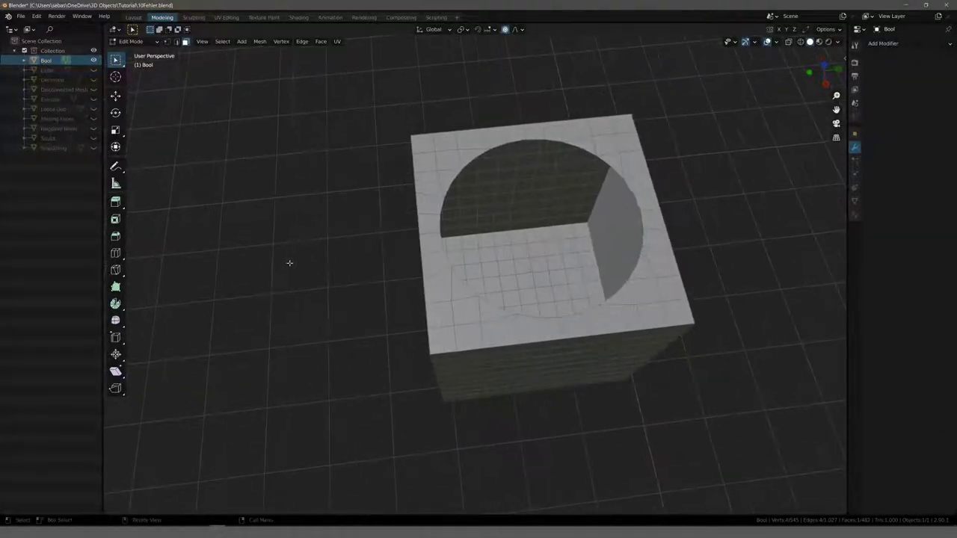
scroll(302, 265, "up", 3)
middle_click_drag(500, 157, 488, 123)
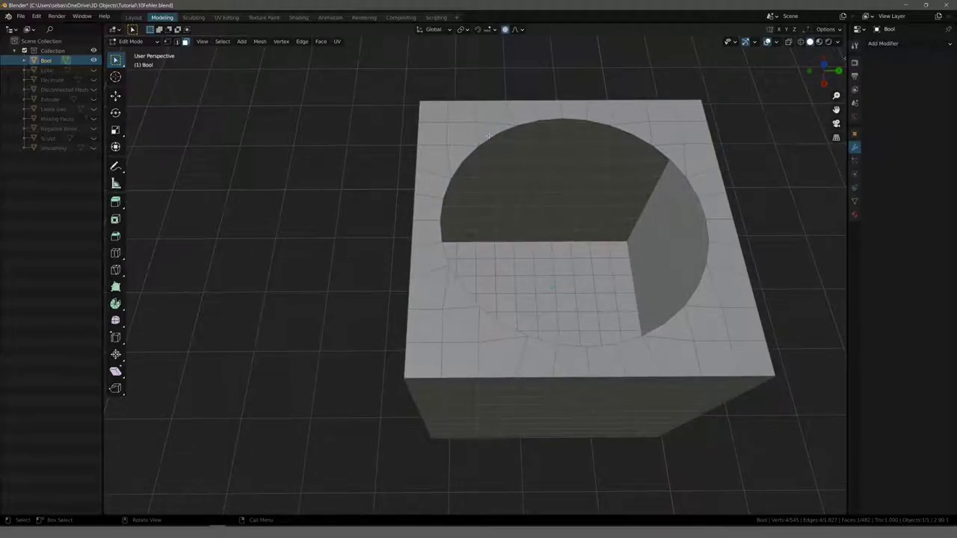
Step: Return to vertex selection and view the cube's side in orthographic numpad 3 view
key("1")
middle_click_drag(471, 131, 448, 120)
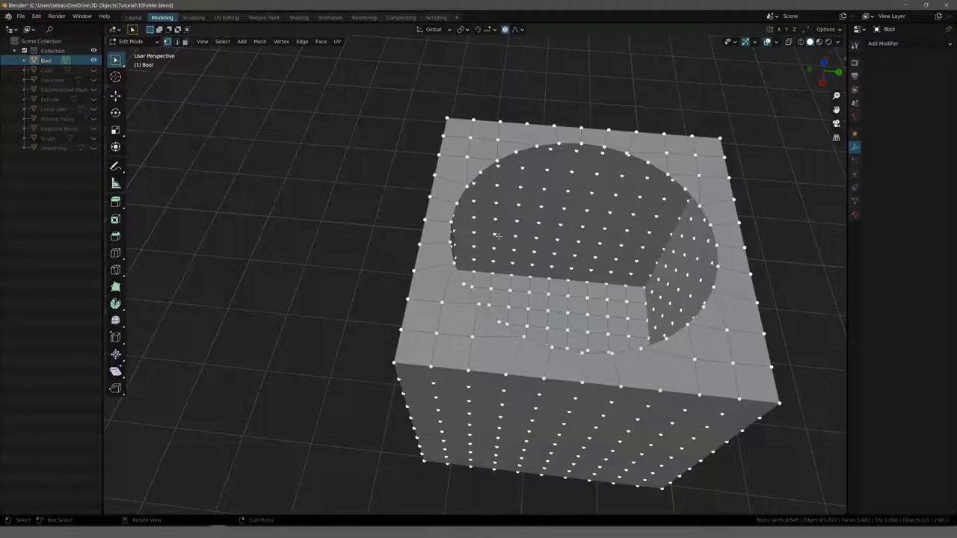
middle_click_drag(438, 237, 400, 262)
scroll(400, 261, "down", 1)
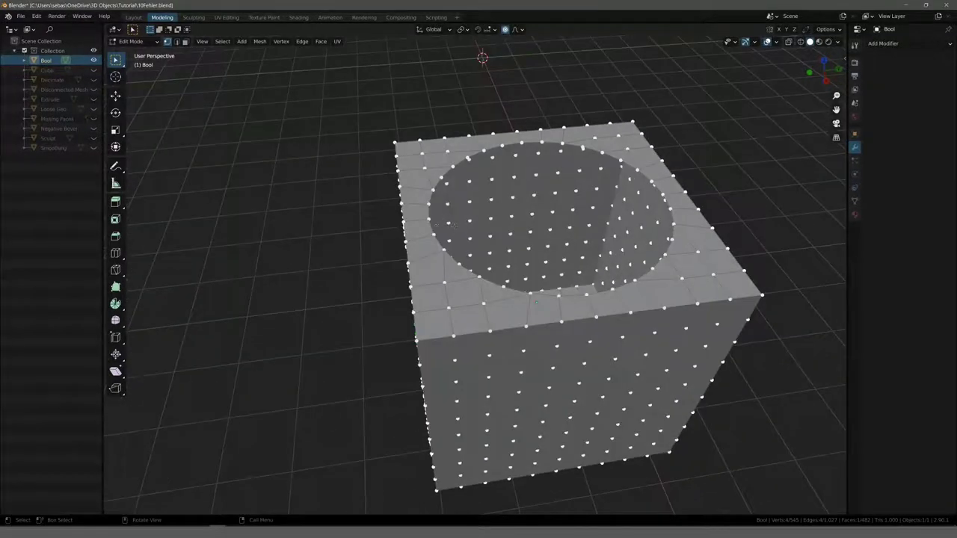
scroll(400, 262, "down", 3)
key("KP_3")
scroll(342, 222, "up", 3)
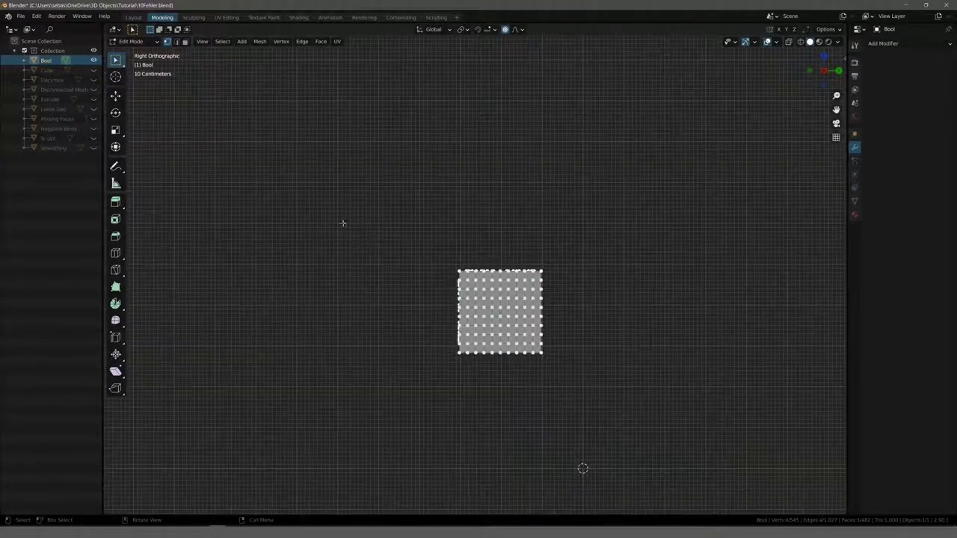
left_click(35, 17)
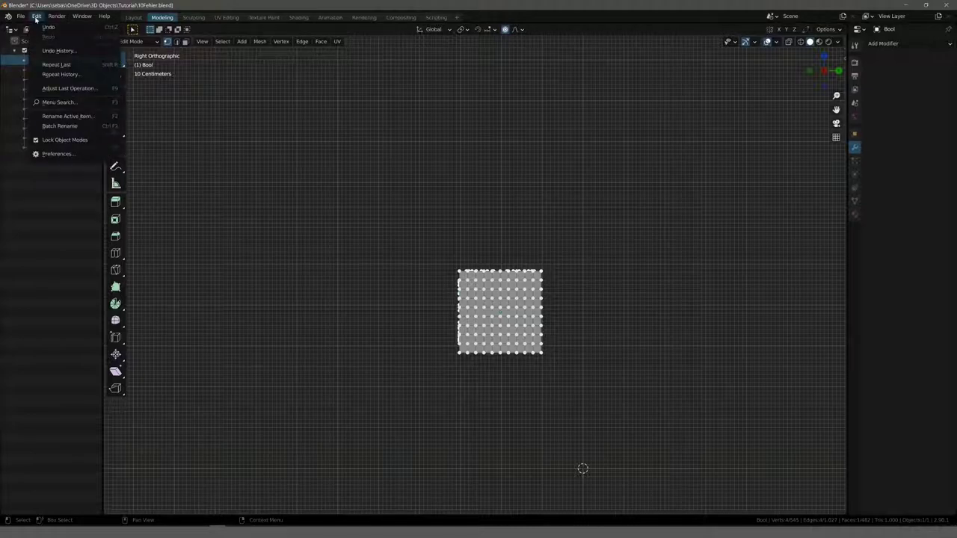
left_click(62, 155)
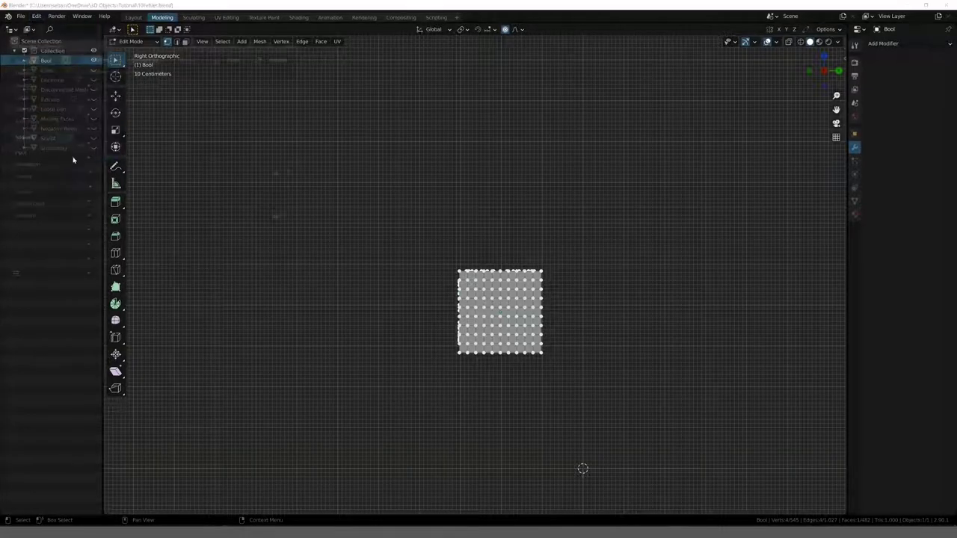
left_click(274, 69)
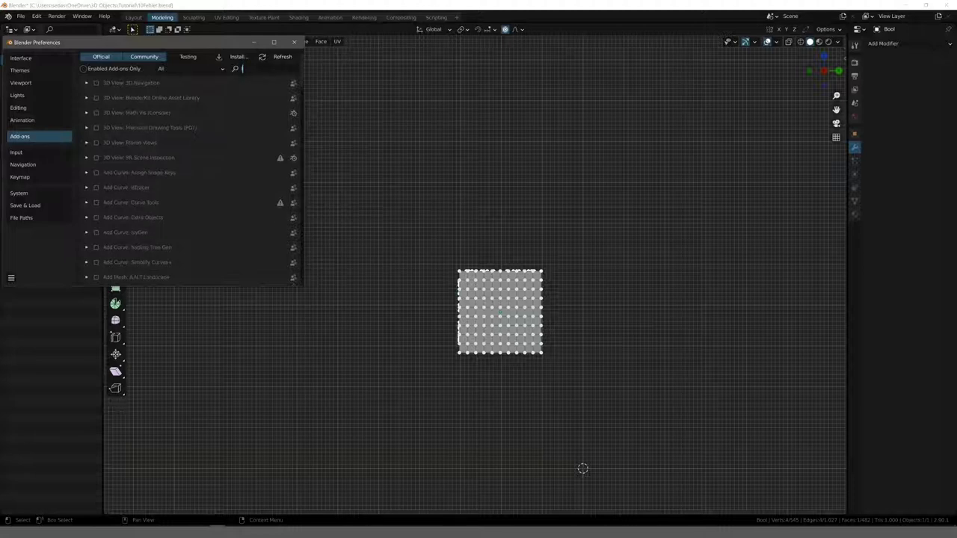
type("loop")
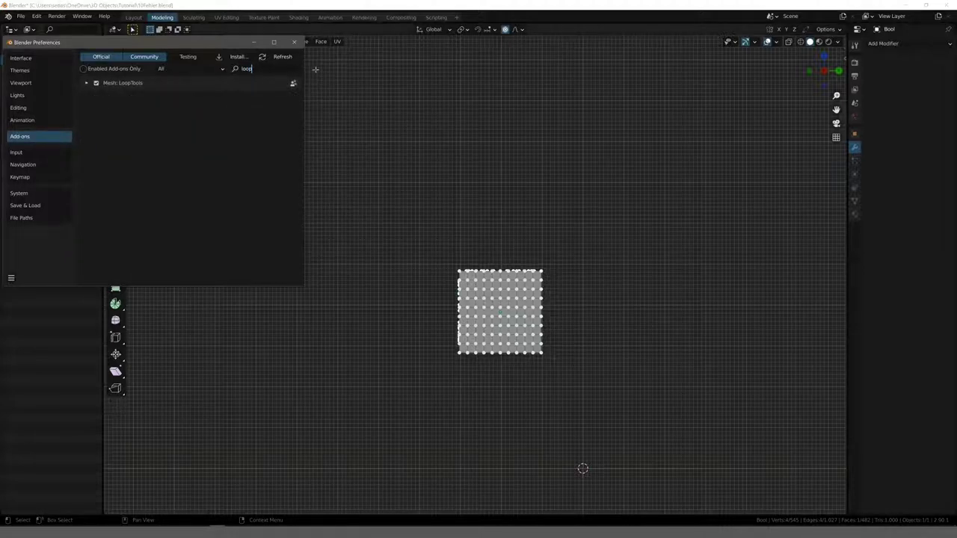
left_click(294, 41)
scroll(440, 338, "up", 1)
scroll(440, 338, "up", 3)
Step: Circle-select a round patch of side faces and make it a perfect circle with LoopTools Circle
middle_click_drag(440, 338, 323, 219, "shift")
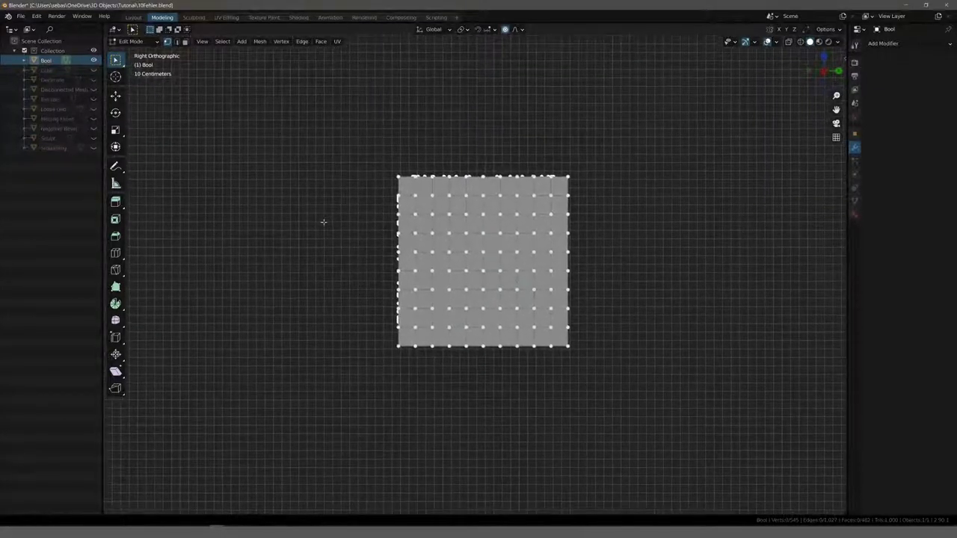
scroll(186, 126, "up", 2)
key("3")
scroll(304, 192, "up", 1)
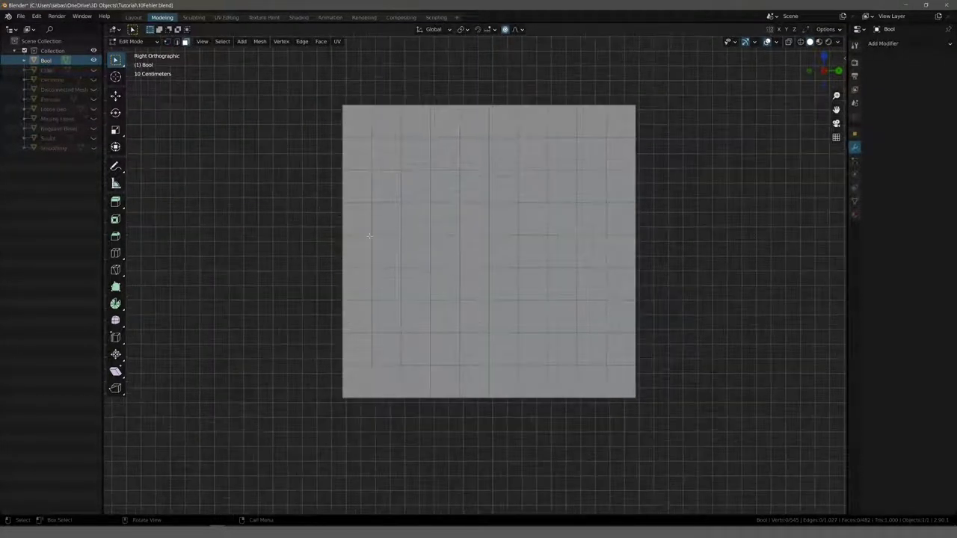
key("c")
scroll(489, 248, "down", 5)
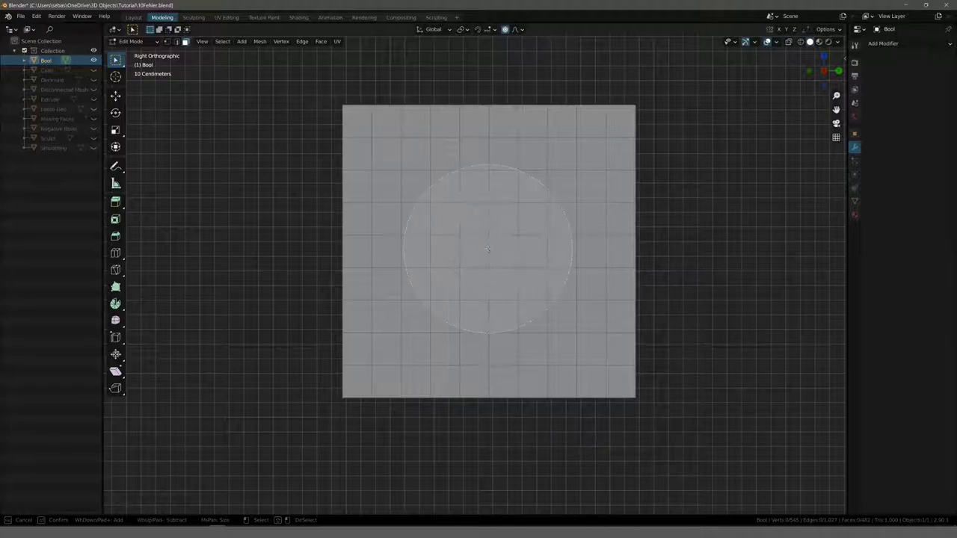
left_click(489, 250)
key("Escape")
right_click(475, 229)
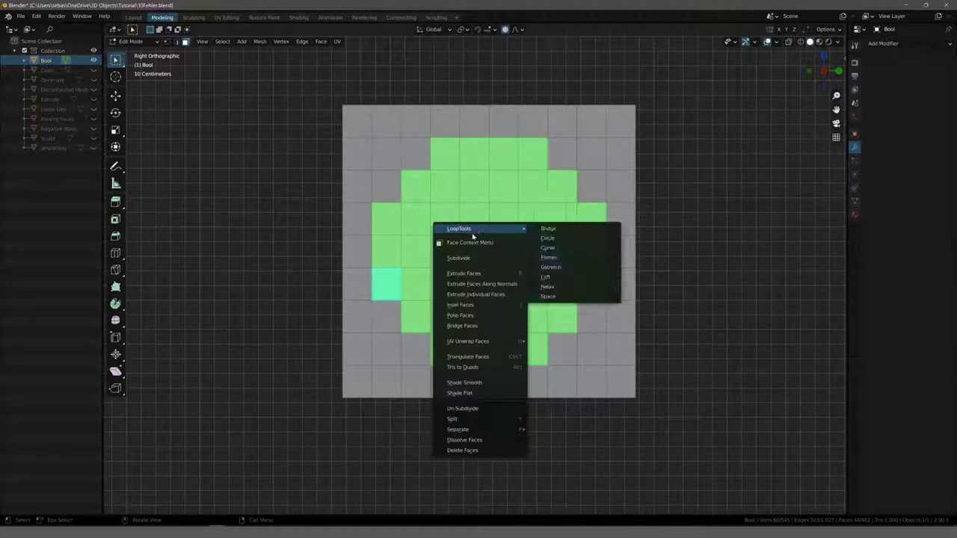
left_click(562, 238)
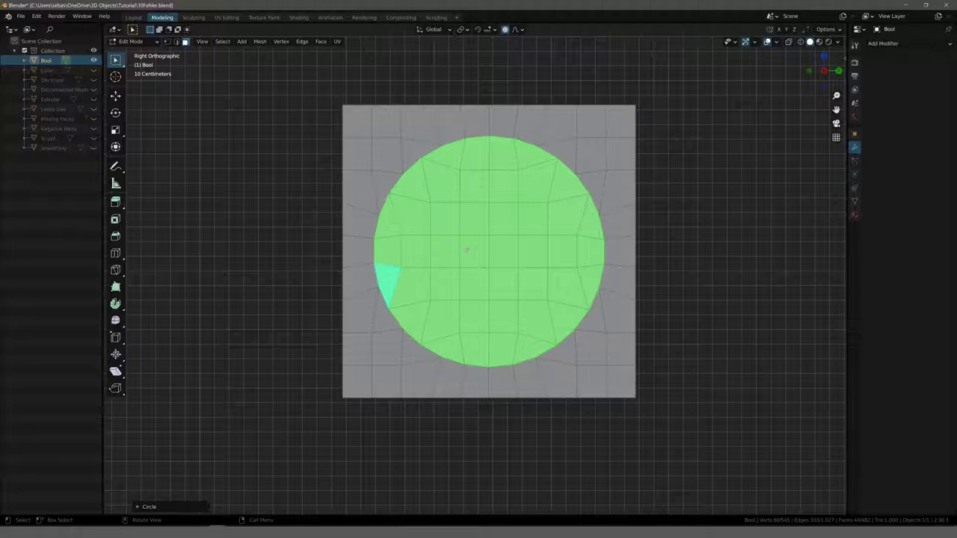
Step: Delete the circular faces to open a hole, then select the full edge ring around it
key("x")
left_click(468, 251)
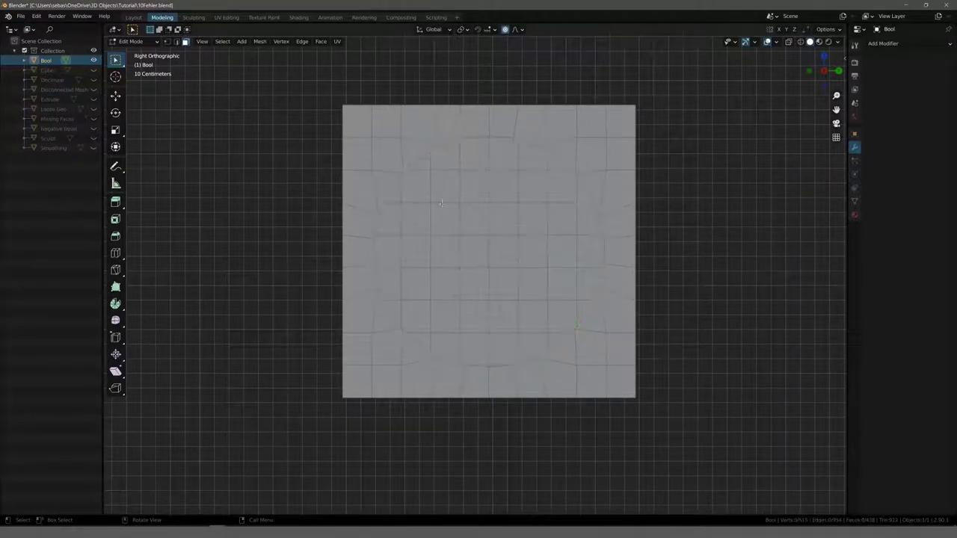
key("2")
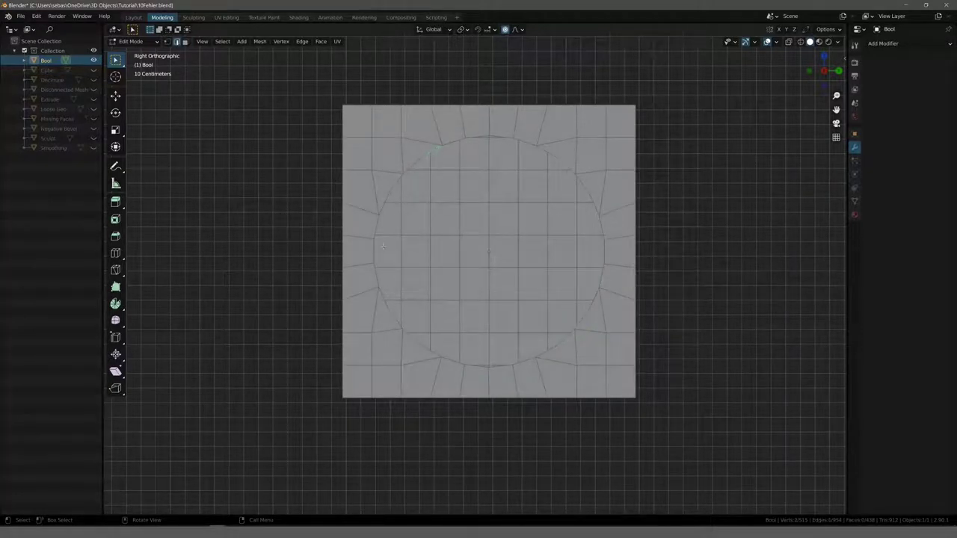
left_click(389, 318, "ctrl")
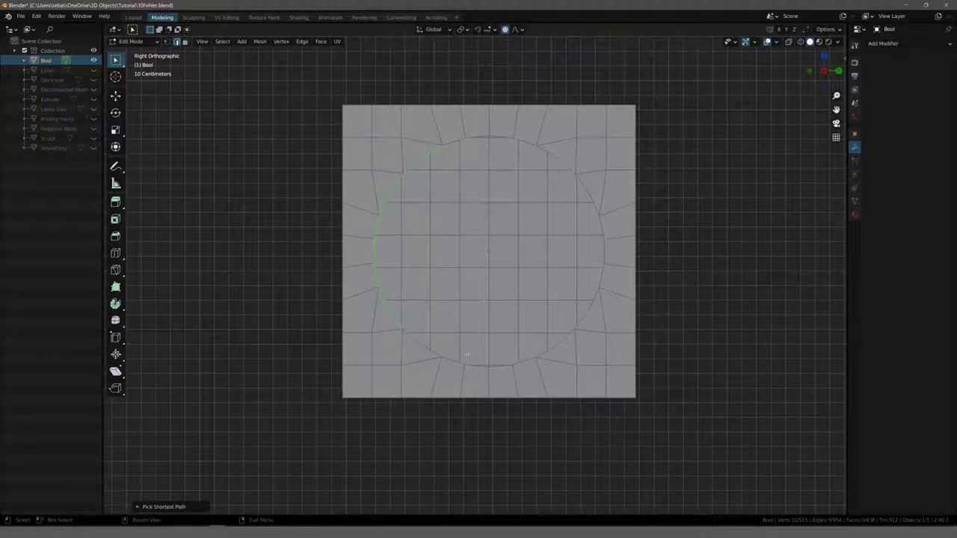
left_click(586, 318, "ctrl")
left_click(564, 165, "ctrl")
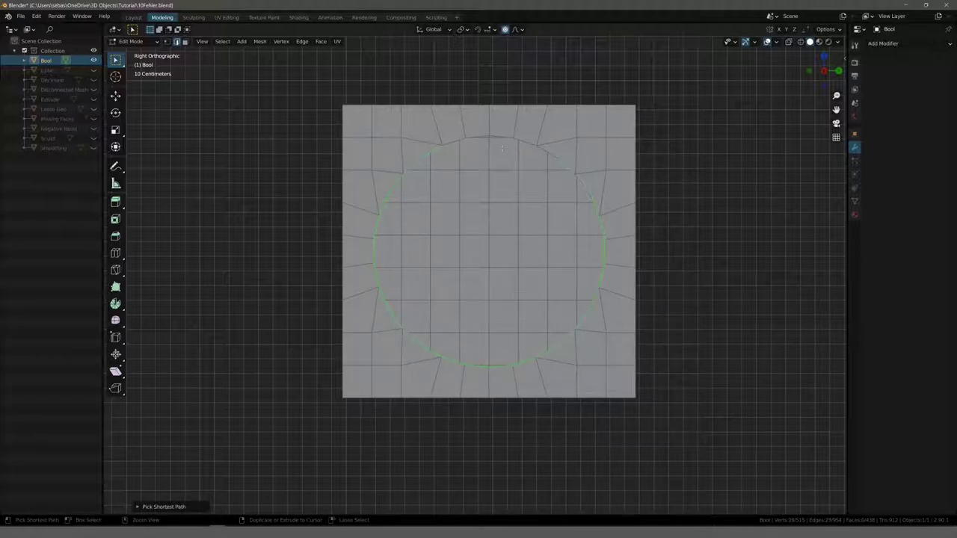
left_click(438, 150, "ctrl")
key("1")
Step: Hide the Bool cube and bring the plain Cube into Edit Mode
mouse_move(436, 150)
middle_mouse_down()
mouse_move(386, 156)
mouse_move(391, 167)
mouse_move(371, 196)
middle_mouse_up()
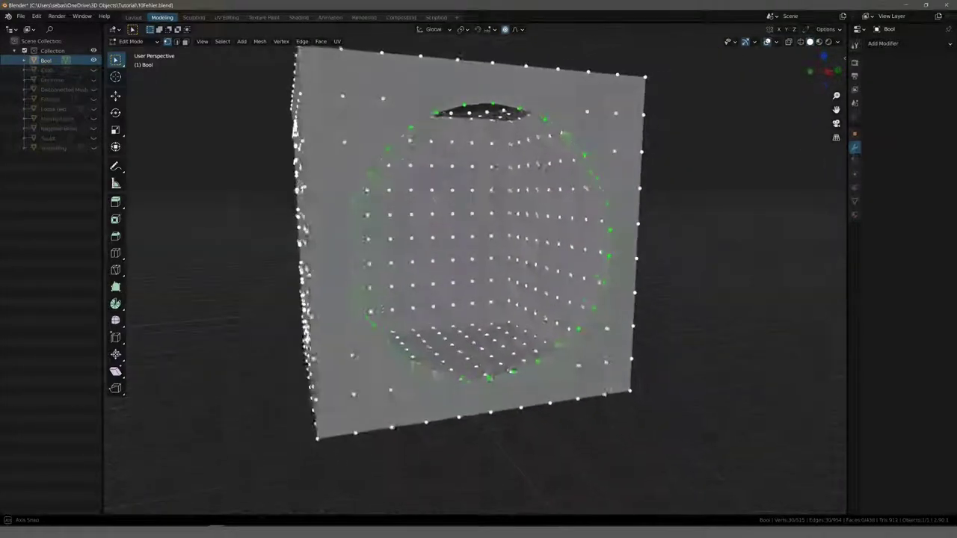
scroll(371, 197, "down", 6)
scroll(371, 197, "up", 3)
scroll(352, 211, "up", 3)
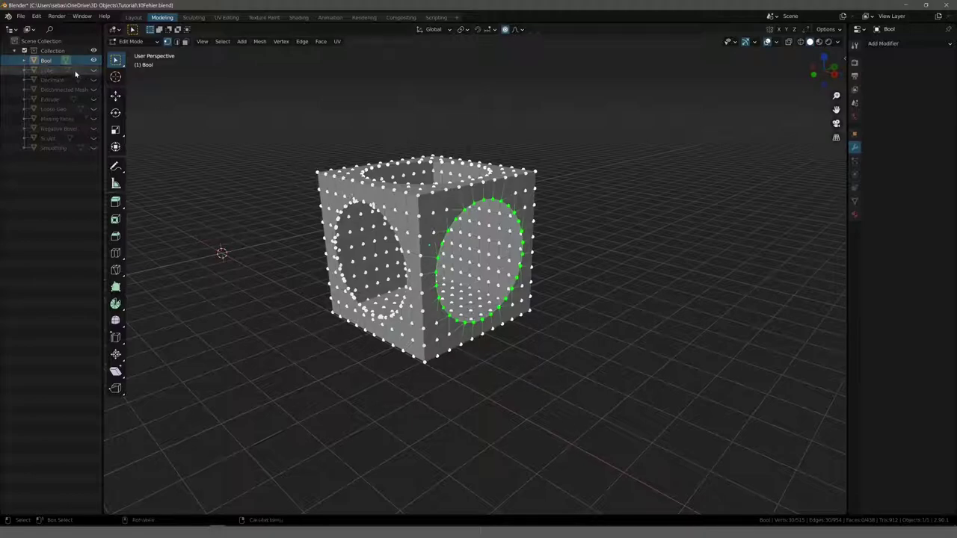
left_click(94, 60)
mouse_move(189, 145)
middle_mouse_down()
mouse_move(231, 169)
mouse_move(380, 203)
middle_mouse_up()
scroll(426, 193, "up", 8)
key("alt+q")
left_click(427, 193)
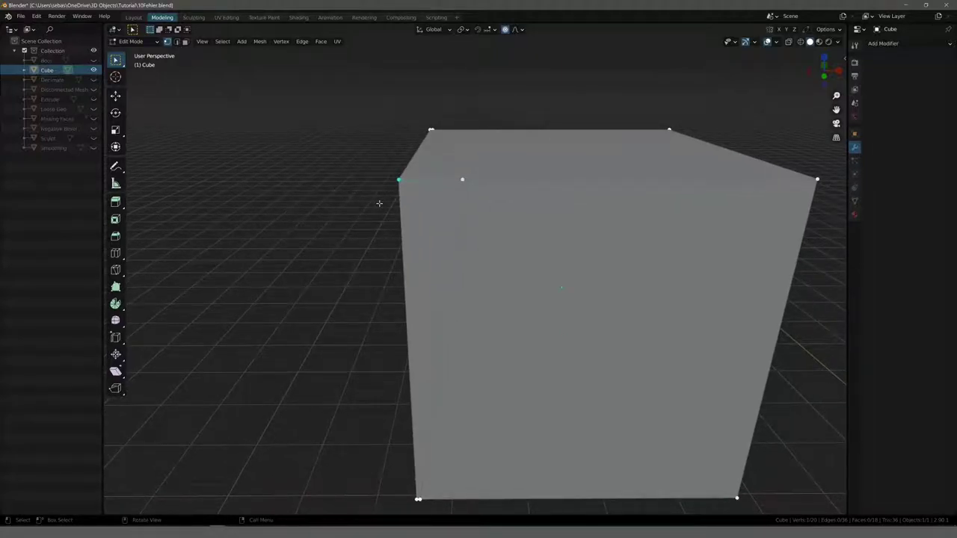
key("c")
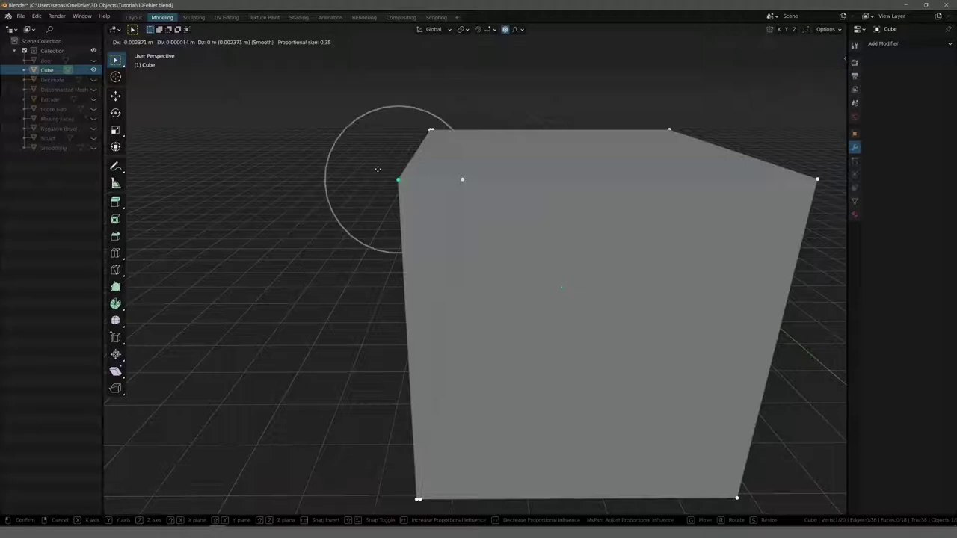
key("Escape")
mouse_move(367, 170)
middle_mouse_down()
mouse_move(348, 175)
mouse_move(370, 155)
middle_mouse_up()
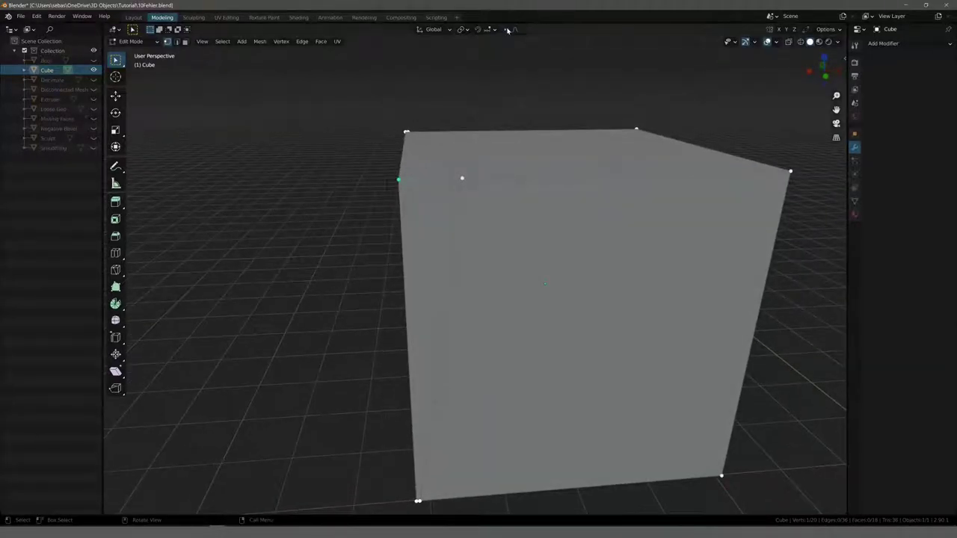
key("g")
right_click(390, 157)
middle_click_drag(415, 173, 387, 155)
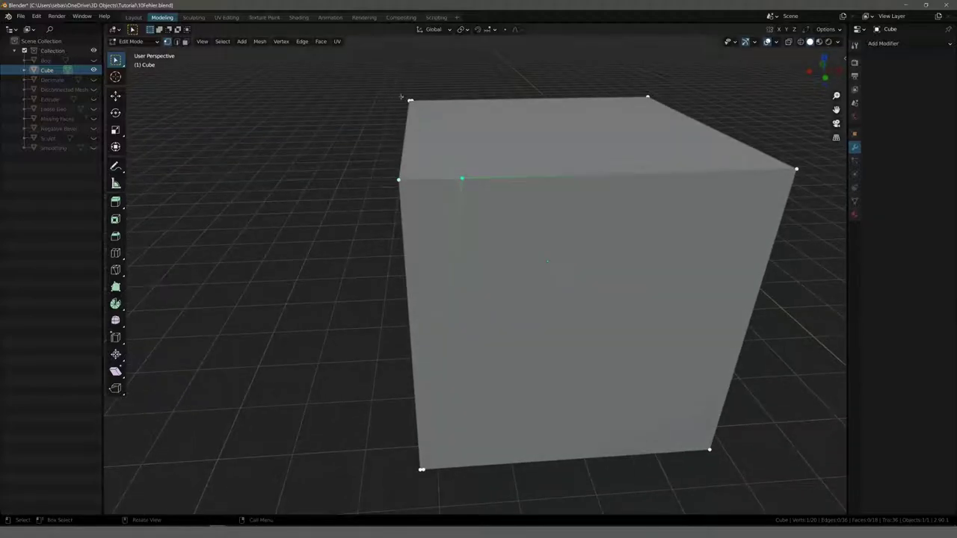
middle_click_drag(432, 230, 404, 484)
mouse_move(376, 442)
middle_mouse_down()
mouse_move(372, 432)
mouse_move(618, 264)
mouse_move(739, 231)
mouse_move(601, 237)
middle_mouse_up()
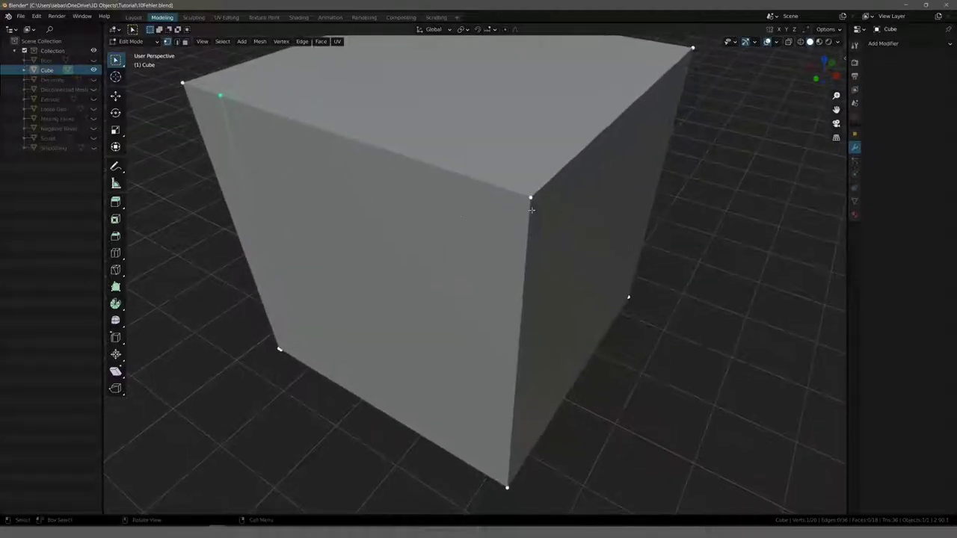
middle_click_drag(486, 218, 494, 214)
key("g")
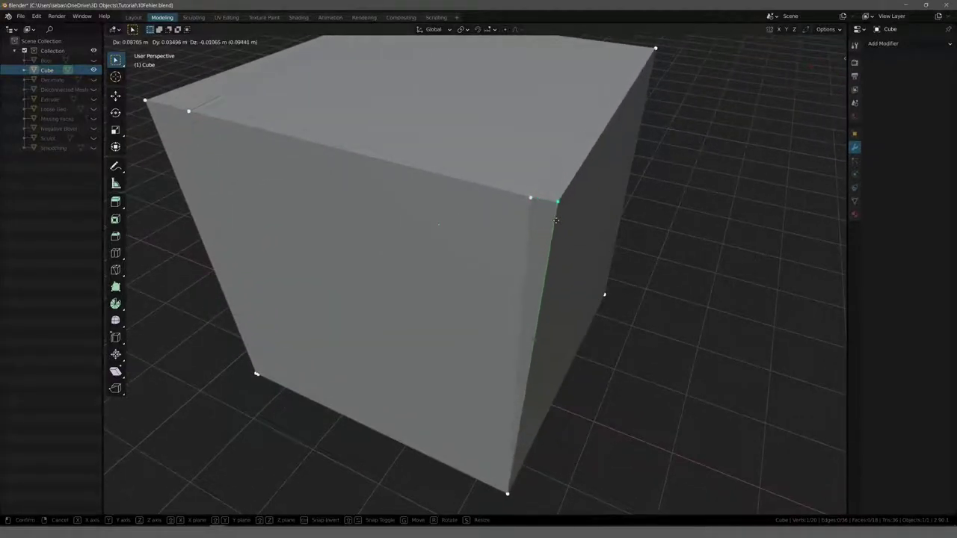
key("Escape")
scroll(555, 220, "down", 5)
mouse_move(448, 246)
middle_mouse_down()
mouse_move(407, 269)
mouse_move(408, 239)
middle_mouse_up()
scroll(408, 269, "up", 4)
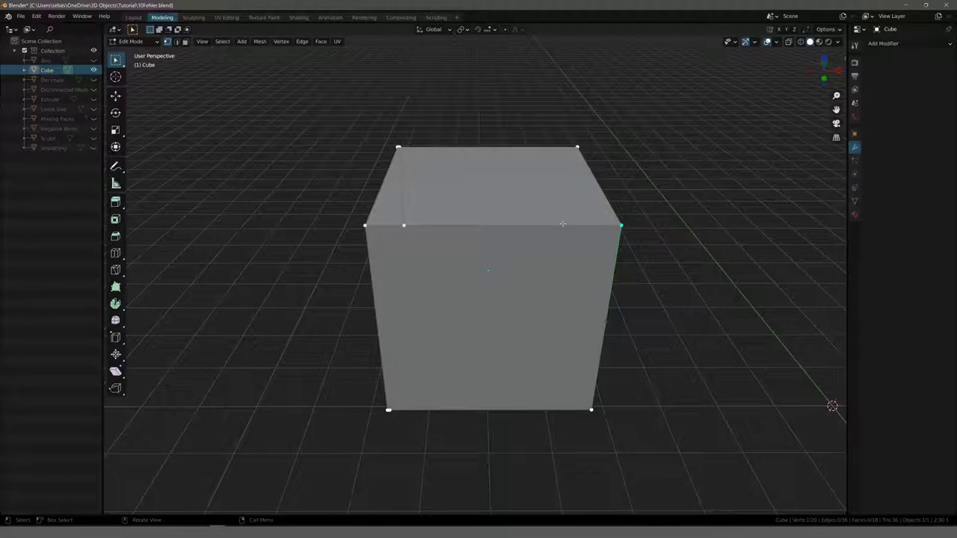
Step: Select all and run Merge by Distance on the cube, removing 8 duplicate vertices
key("a")
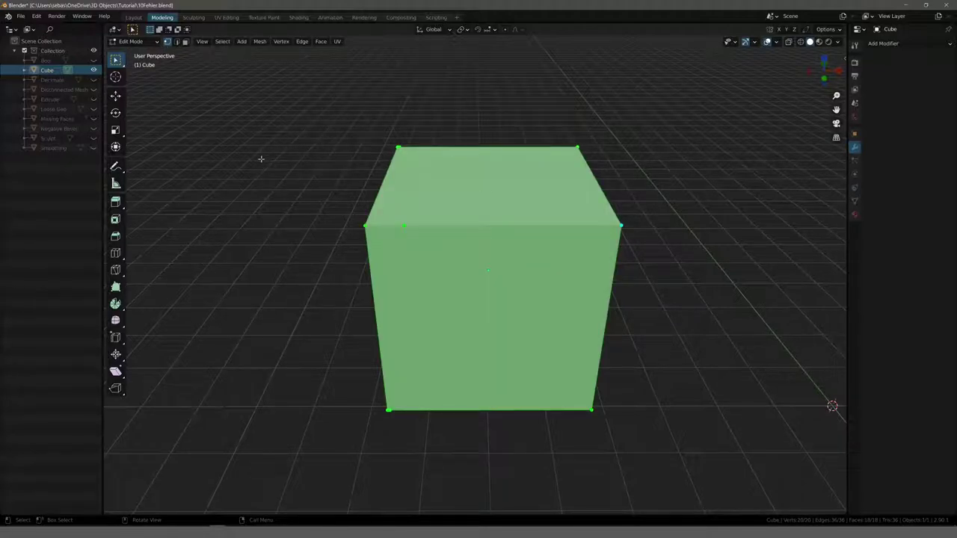
key("F3")
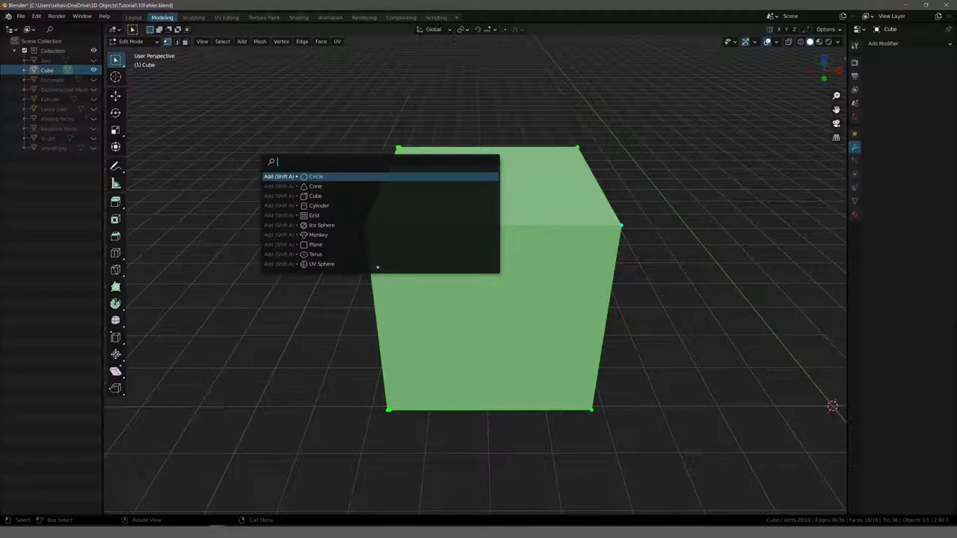
type("merg")
key("Return")
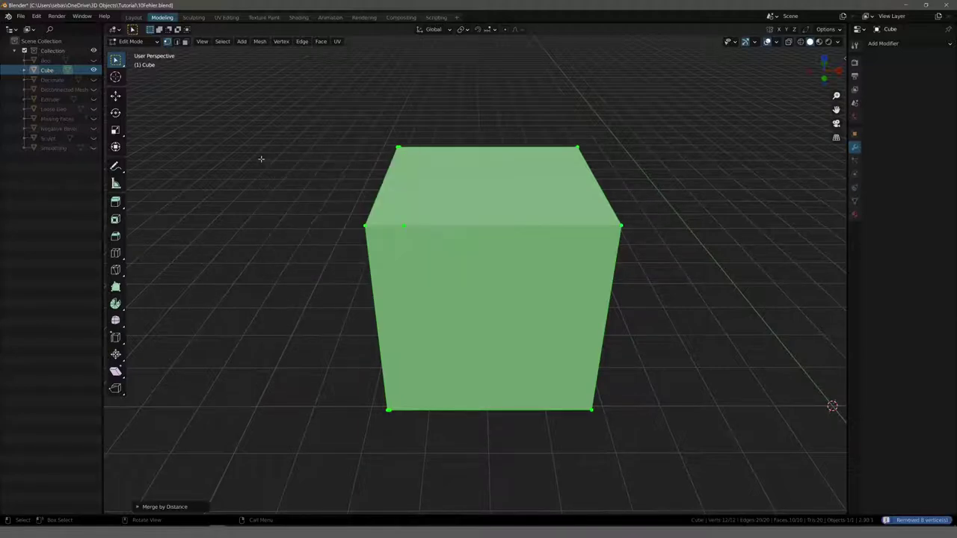
left_click(137, 510)
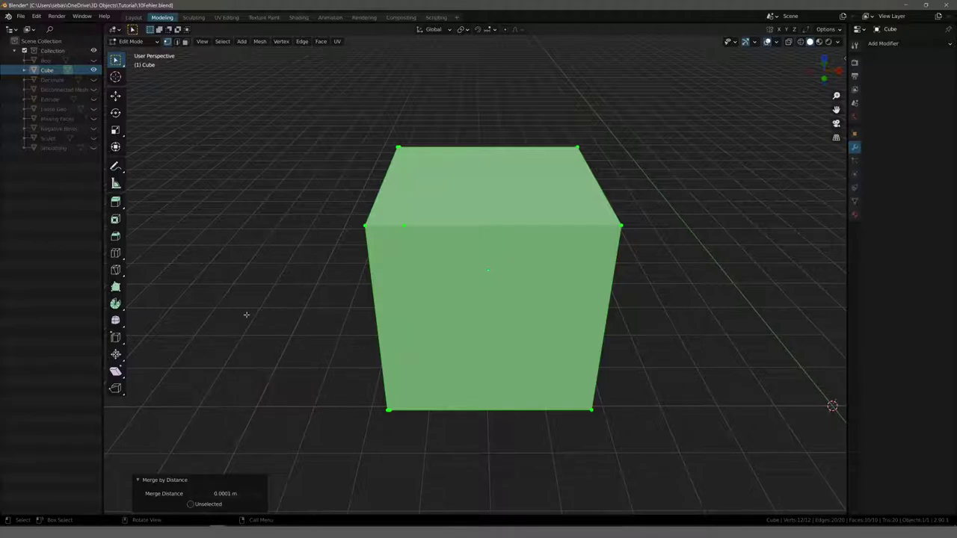
Step: Grab-test the top-right and top-back corner vertices for leftover duplicates, cancelling each move
left_click(270, 300)
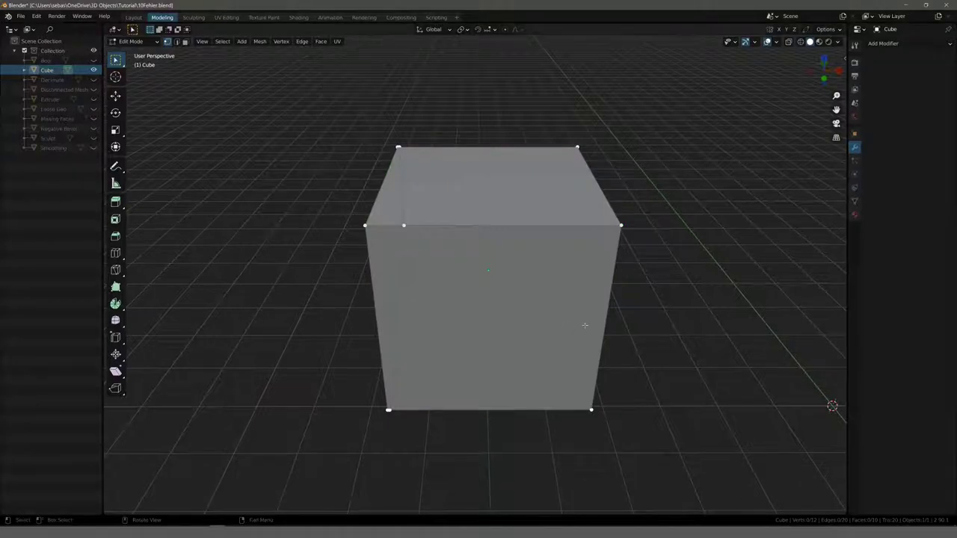
left_click(622, 226)
key("g")
key("Escape")
left_click(576, 146)
key("g")
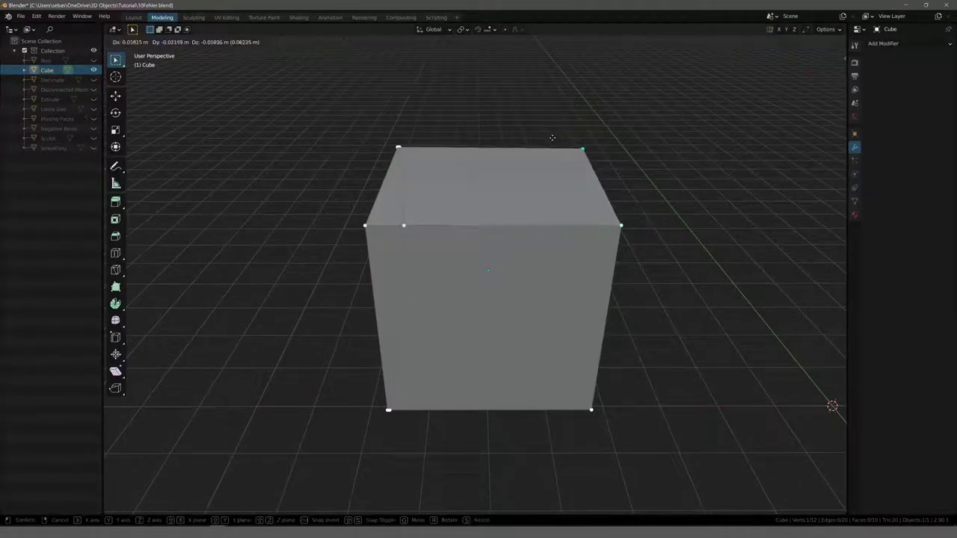
key("Escape")
Step: Select the stray extra vertex on the cube's top front edge
mouse_move(346, 193)
middle_mouse_down()
mouse_move(363, 180)
mouse_move(388, 220)
middle_mouse_up()
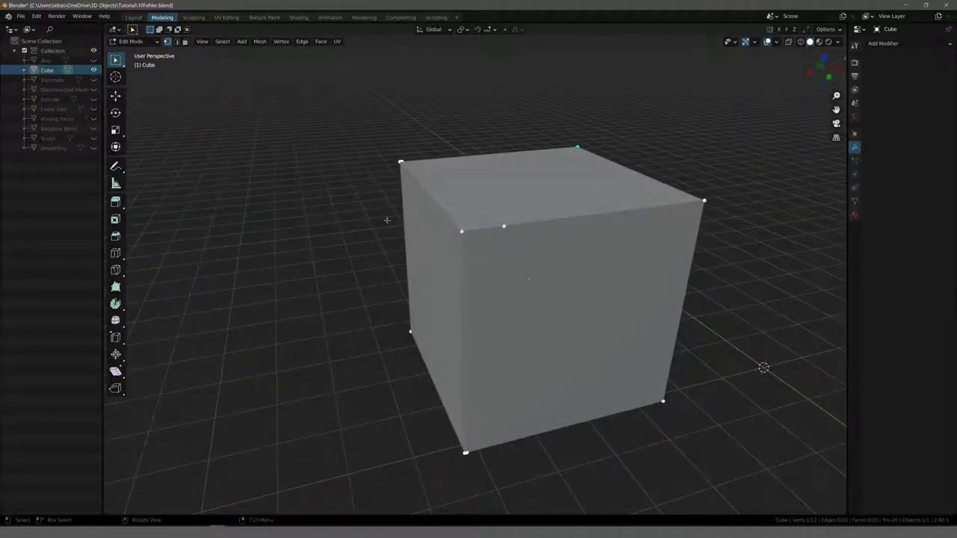
scroll(335, 263, "up", 2)
scroll(331, 254, "up", 2)
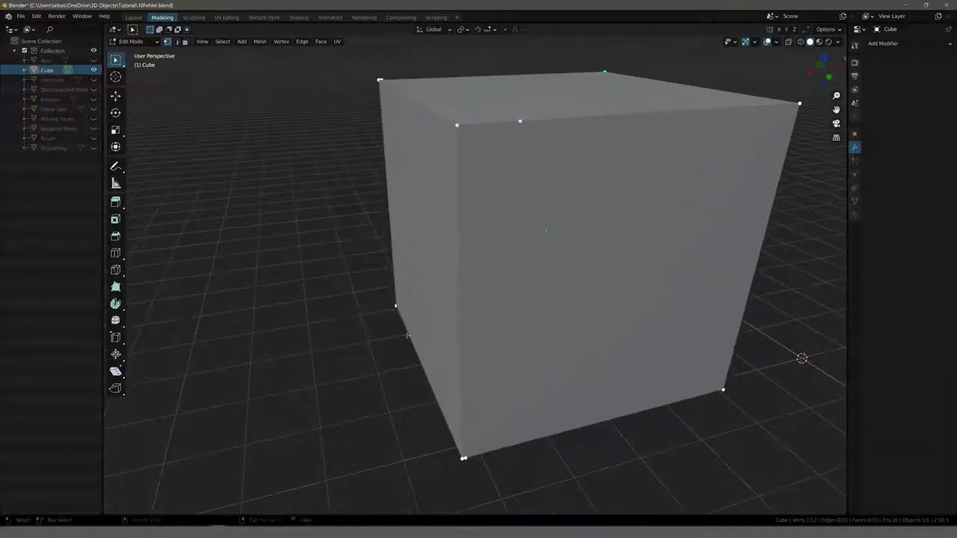
middle_click_drag(284, 156, 280, 171)
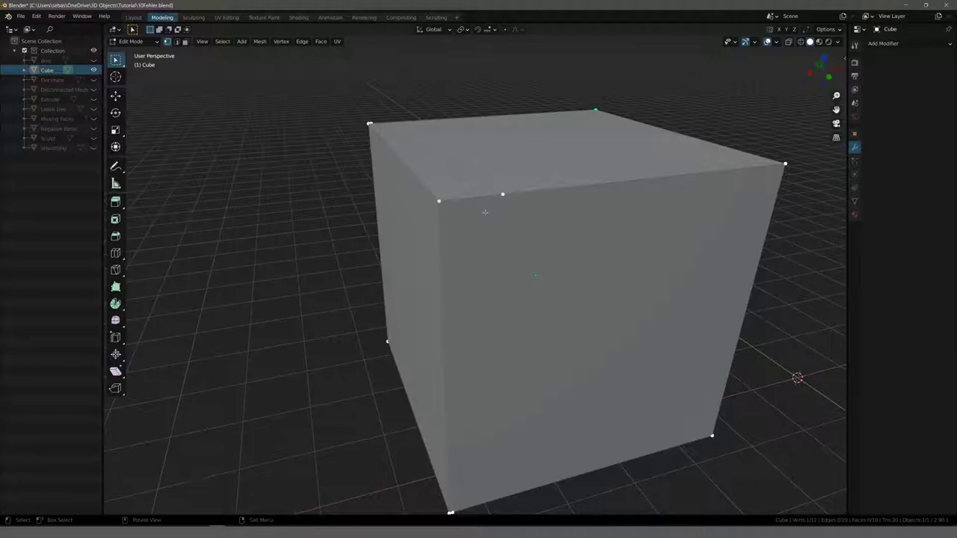
left_click(501, 194)
middle_click_drag(448, 240, 288, 210)
Step: Merge the top-front stray vertex into its neighbouring corner with Merge At Last
left_click(437, 200, "shift")
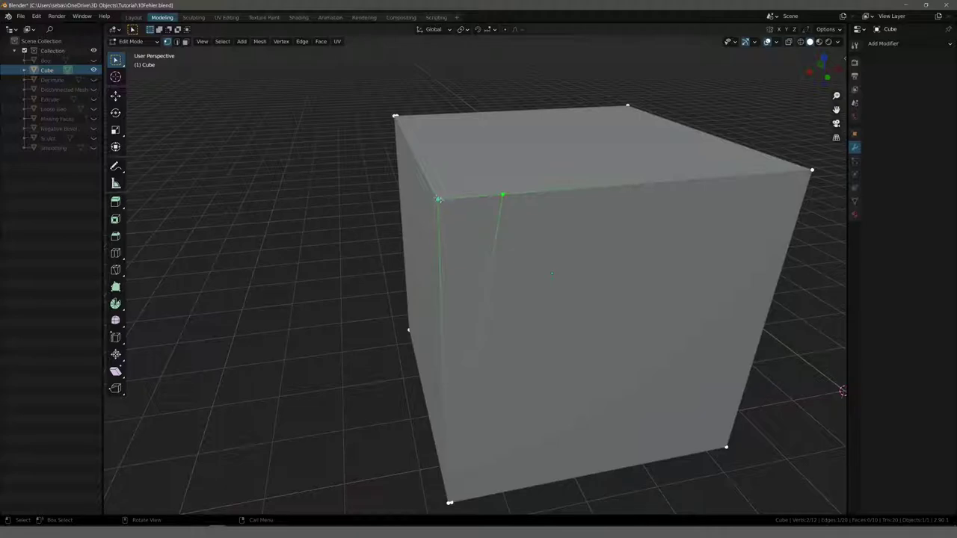
left_click(437, 199, "shift")
key("m")
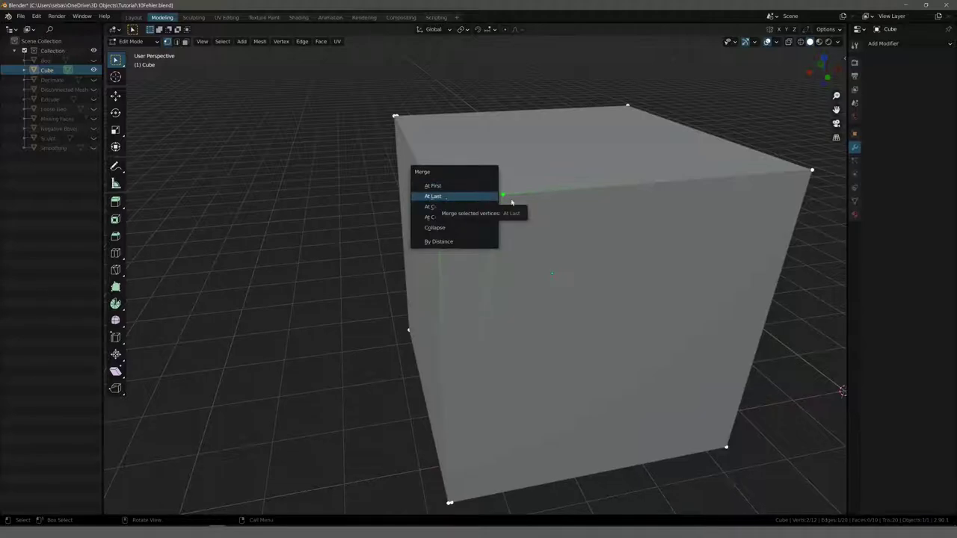
key("Escape")
key("m")
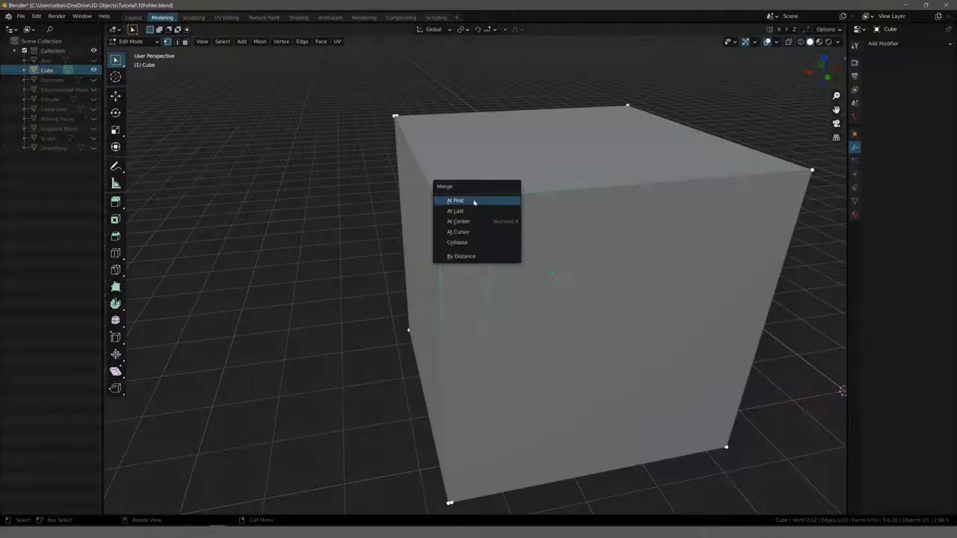
left_click(471, 216)
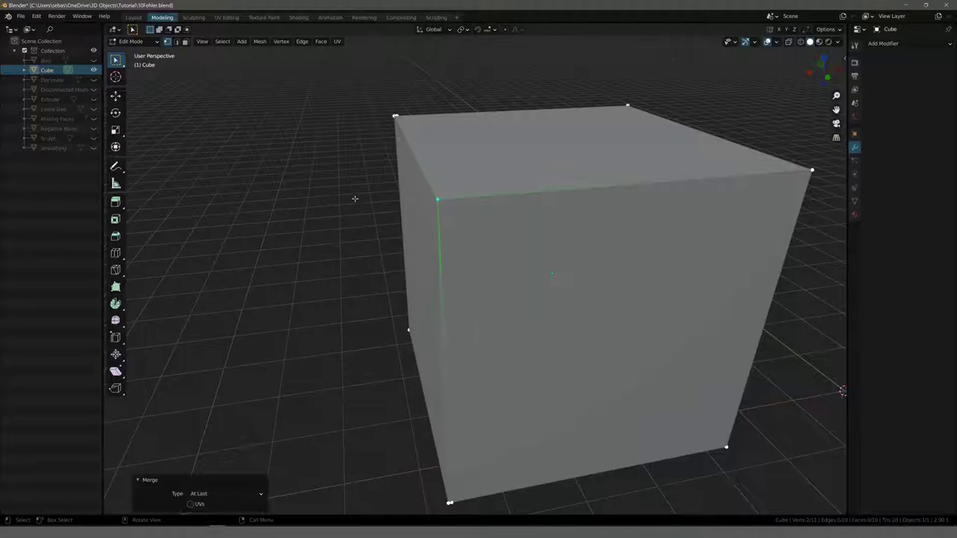
middle_click_drag(356, 200, 444, 216)
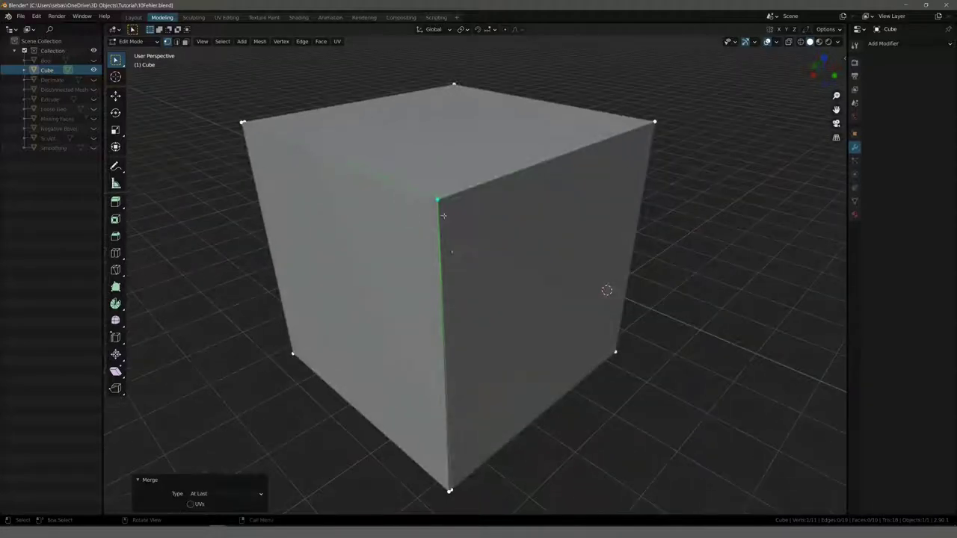
Step: Merge the second stray vertex into the top-left corner, leaving 10 vertices
mouse_move(254, 127)
middle_mouse_down()
mouse_move(235, 124)
mouse_move(252, 150)
mouse_move(365, 211)
middle_mouse_up()
left_click(237, 124)
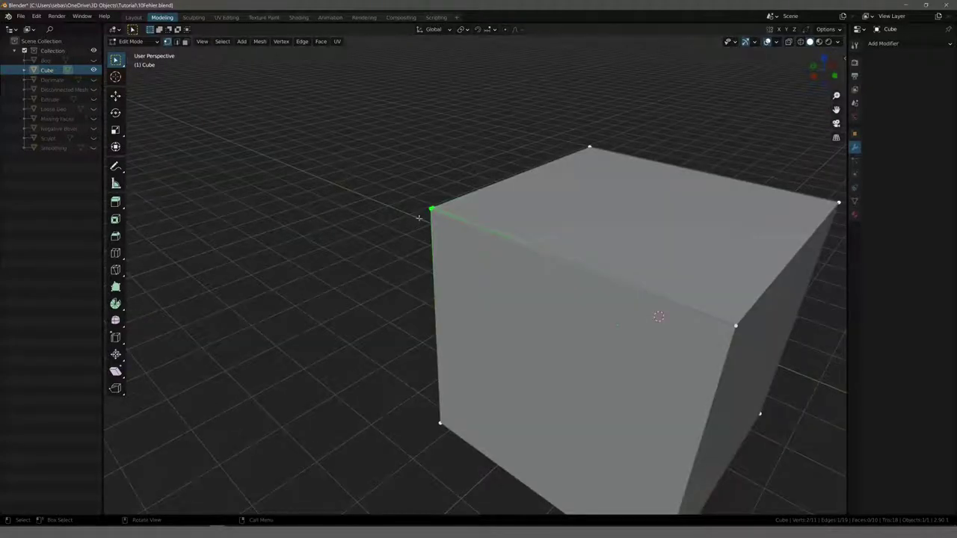
left_click(431, 216)
left_click(431, 210, "shift")
key("m")
left_click(422, 212)
scroll(422, 212, "down", 5)
mouse_move(394, 216)
middle_mouse_down()
mouse_move(428, 247)
mouse_move(486, 269)
middle_mouse_up()
Step: Hide the Cube, then reveal, select and frame the Decimate object
left_click(93, 69)
left_click(52, 79)
left_click(94, 79)
key("KP_Decimal")
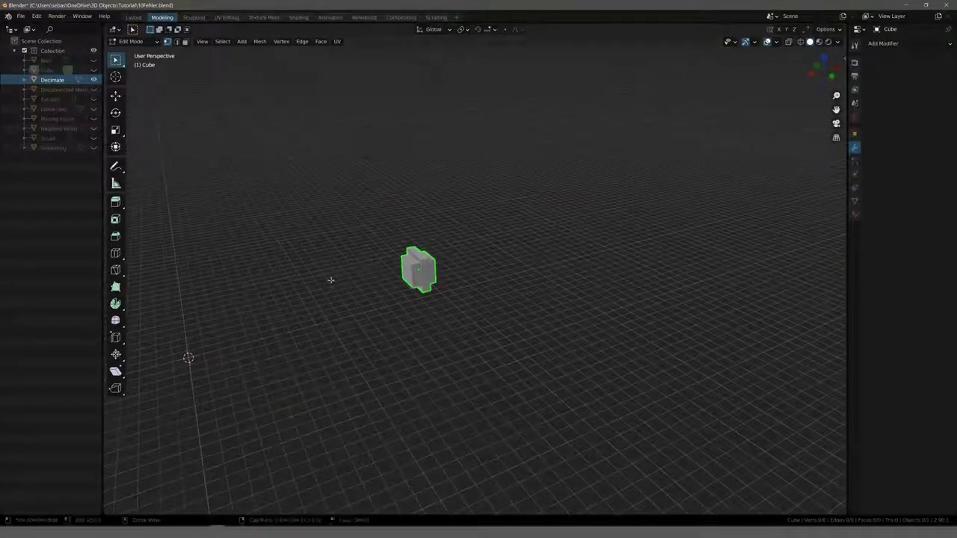
scroll(332, 278, "up", 3)
scroll(312, 214, "up", 2)
middle_click_drag(253, 192, 370, 207)
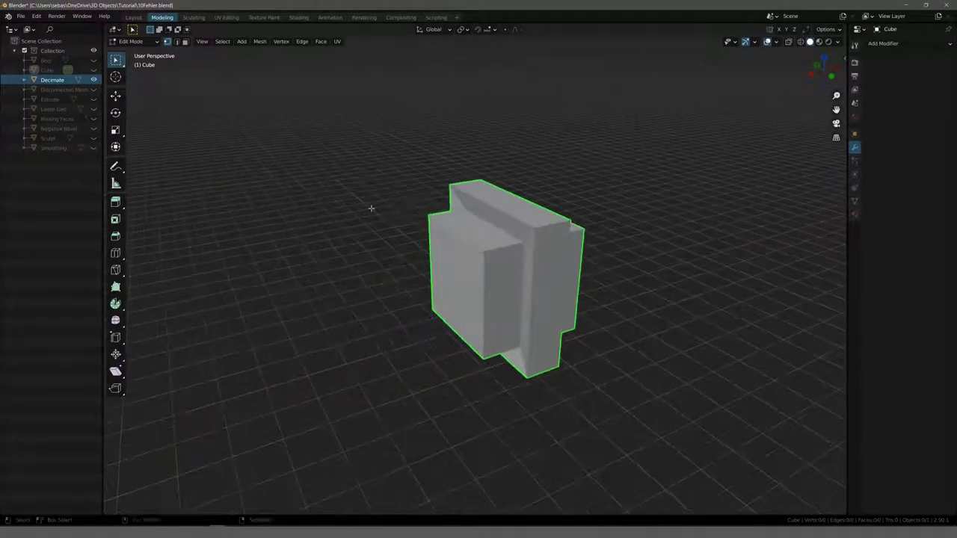
scroll(329, 202, "down", 1)
mouse_move(283, 197)
middle_mouse_down()
mouse_move(282, 182)
mouse_move(269, 177)
middle_mouse_up()
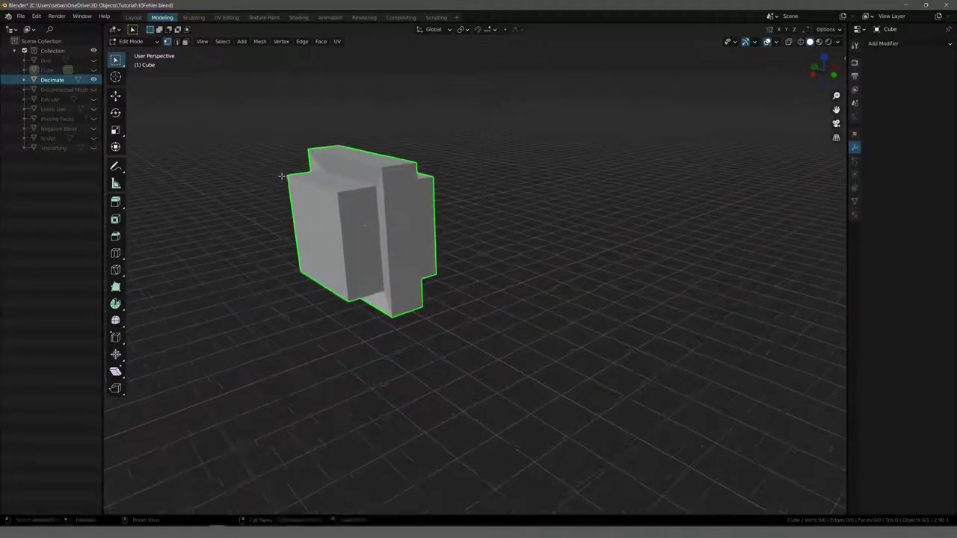
scroll(337, 219, "up", 2)
Step: Inspect the Decimate mesh in Edit Mode, then return to Object Mode with Wireframe shading
key("Tab")
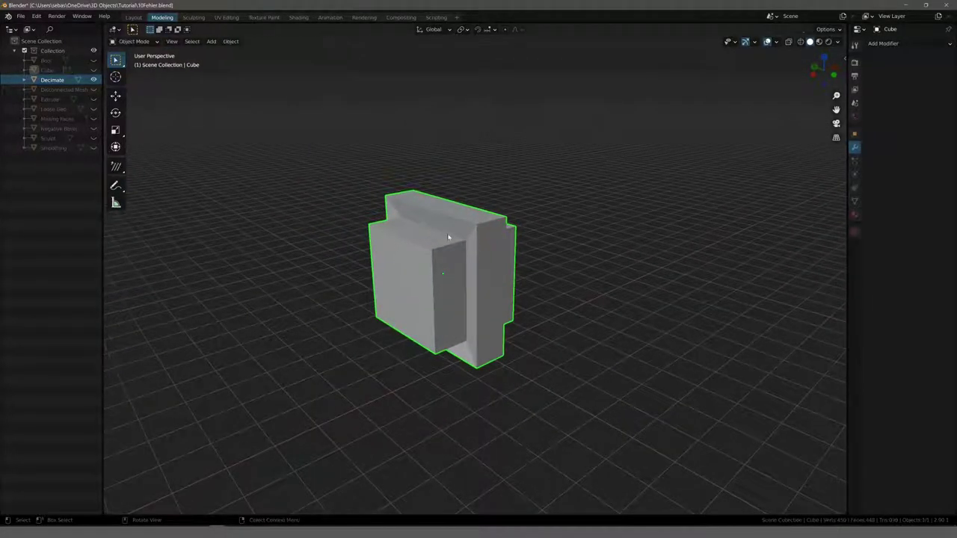
left_click(447, 226)
key("Tab")
mouse_move(447, 226)
middle_mouse_down()
mouse_move(342, 214)
mouse_move(406, 229)
mouse_move(691, 354)
middle_mouse_up()
mouse_move(479, 299)
middle_mouse_down()
mouse_move(288, 156)
mouse_move(315, 252)
middle_mouse_up()
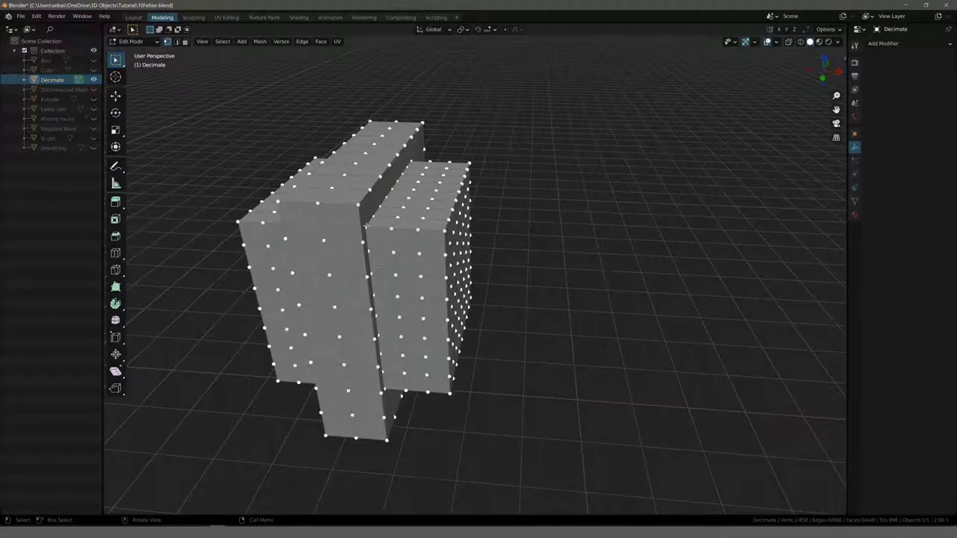
key("Tab")
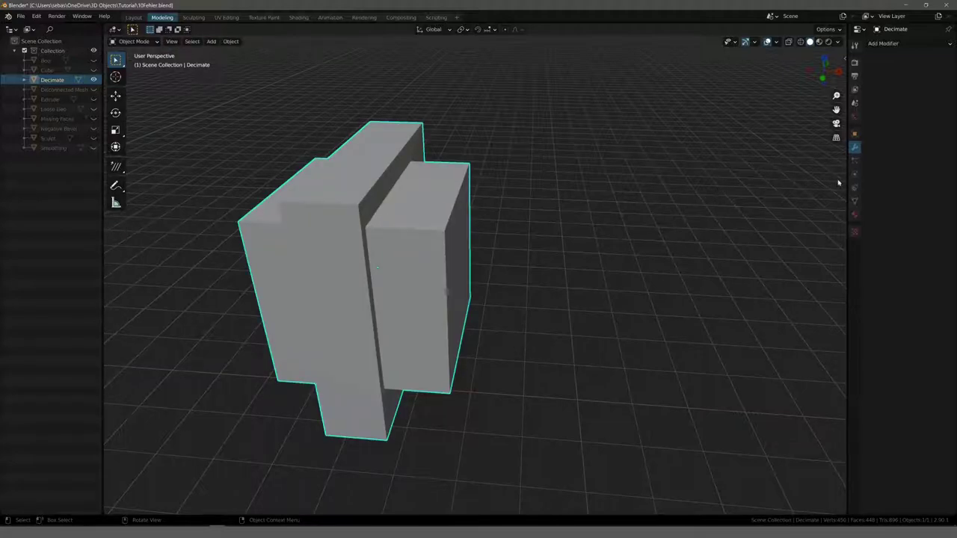
left_click(801, 41)
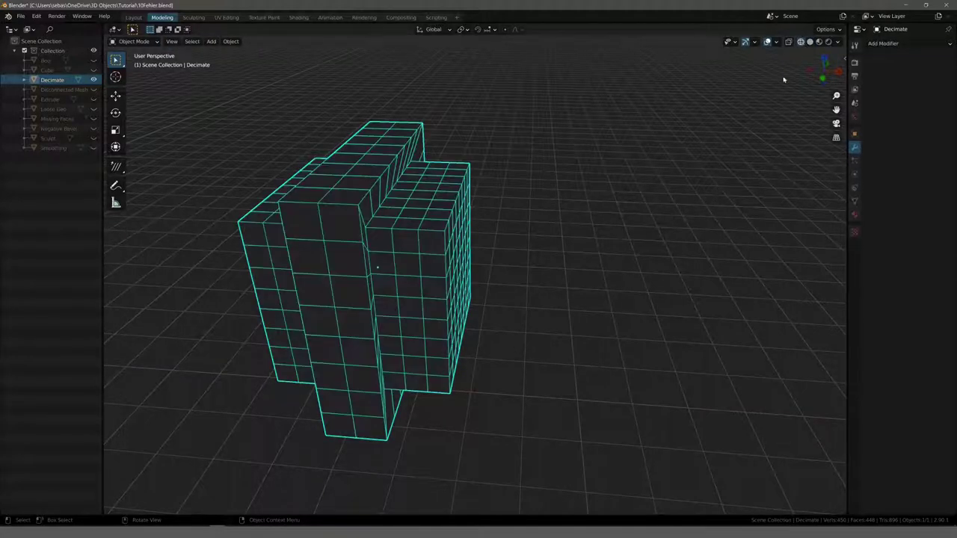
middle_click_drag(549, 186, 534, 179)
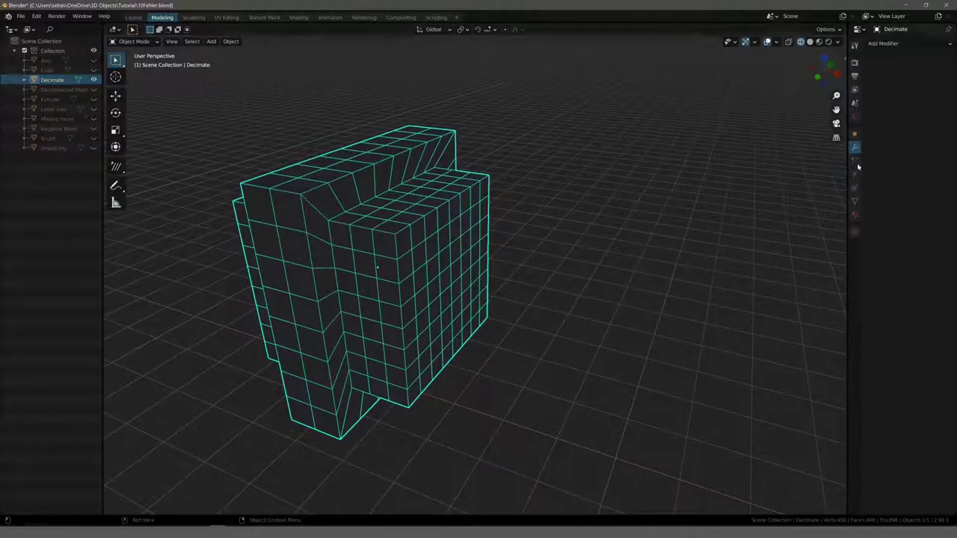
Step: Add and apply a Collapse Decimate modifier at ratio 0.05, reducing the mesh to 36 faces
left_click(883, 44)
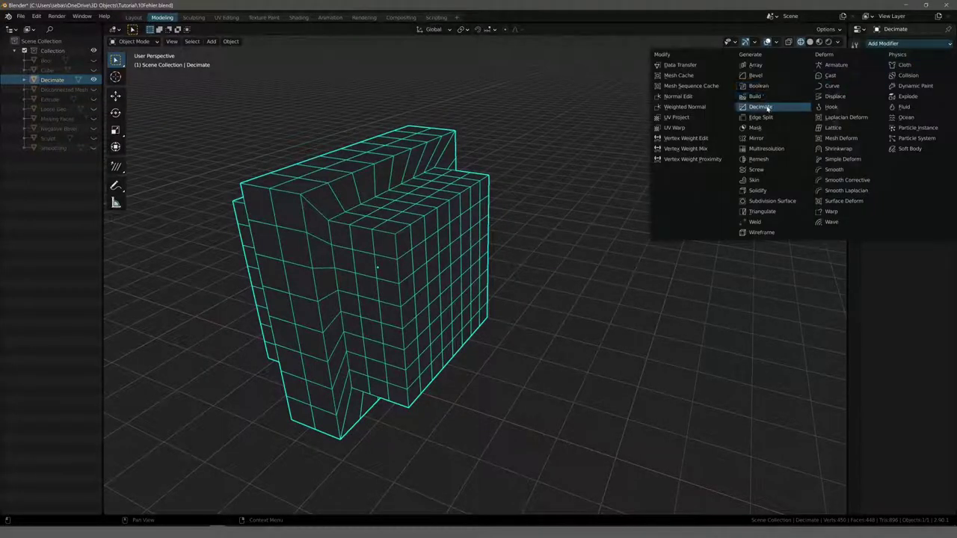
left_click(767, 108)
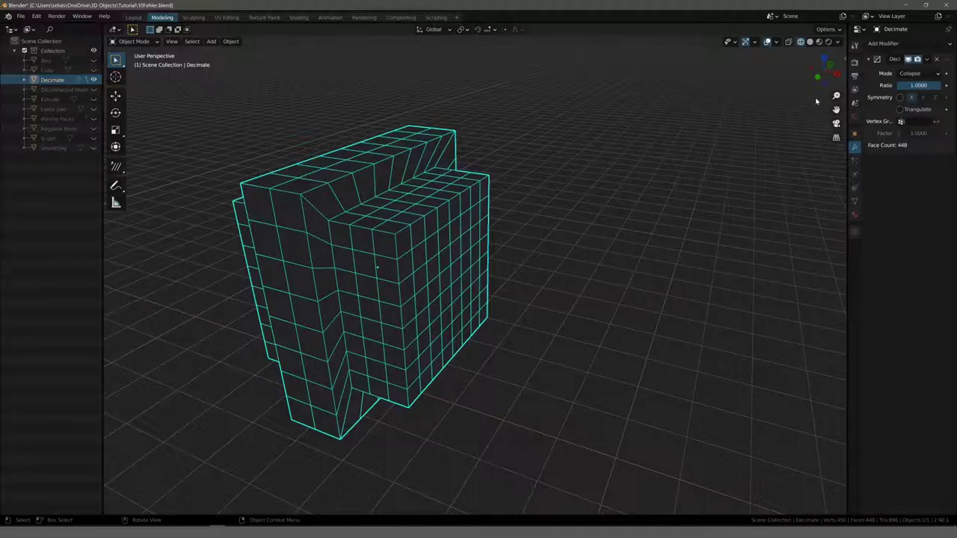
left_click(918, 85)
type("0")
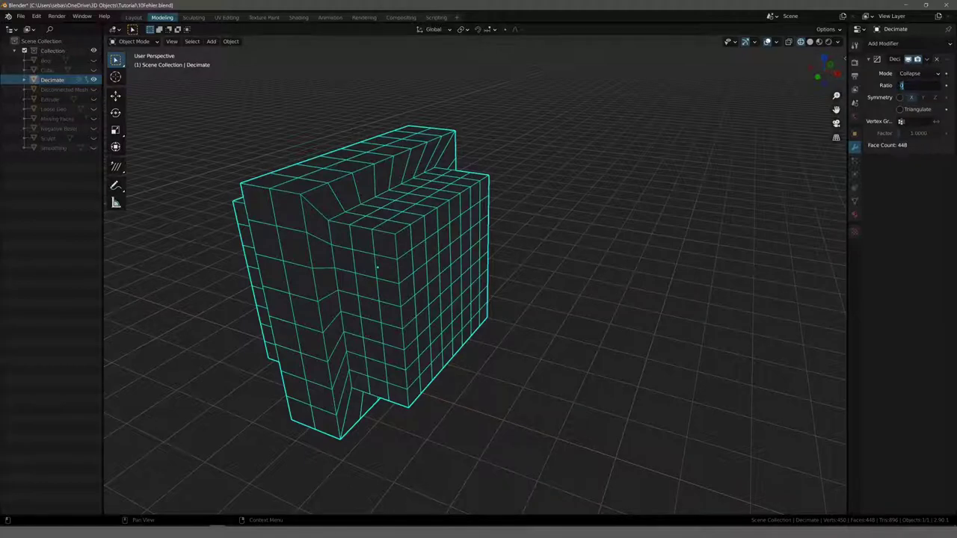
type(".05")
key("Return")
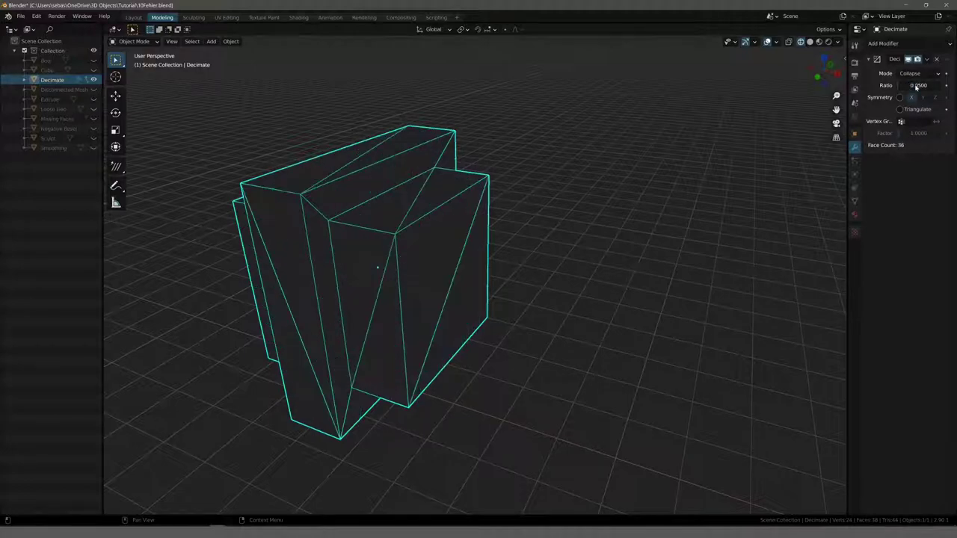
mouse_move(663, 160)
middle_mouse_down()
mouse_move(386, 147)
mouse_move(602, 145)
middle_mouse_up()
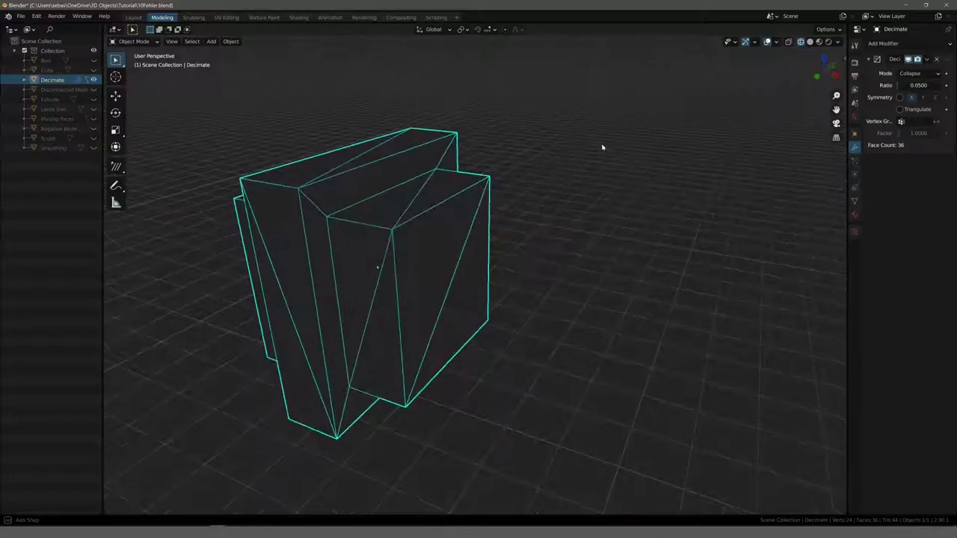
middle_click_drag(544, 148, 568, 147)
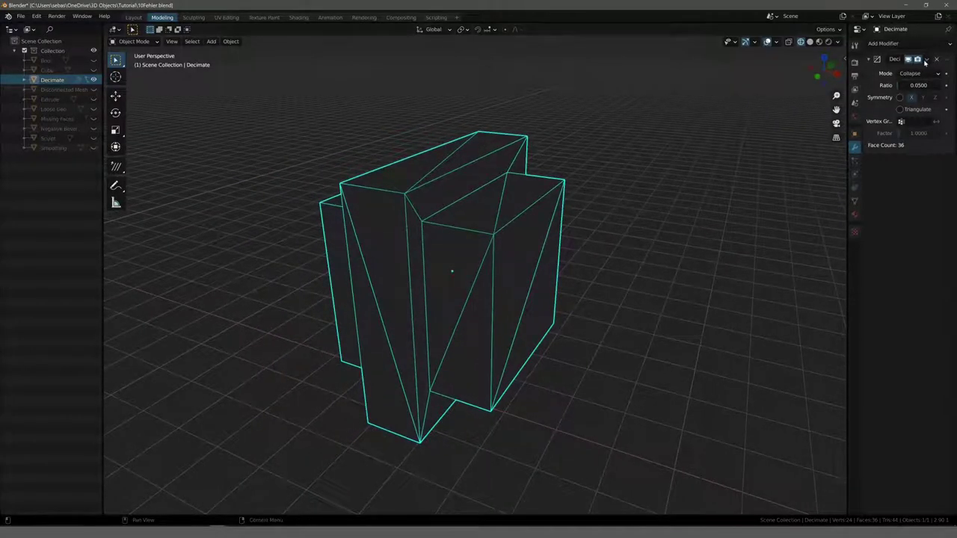
left_click(928, 59)
left_click(886, 70)
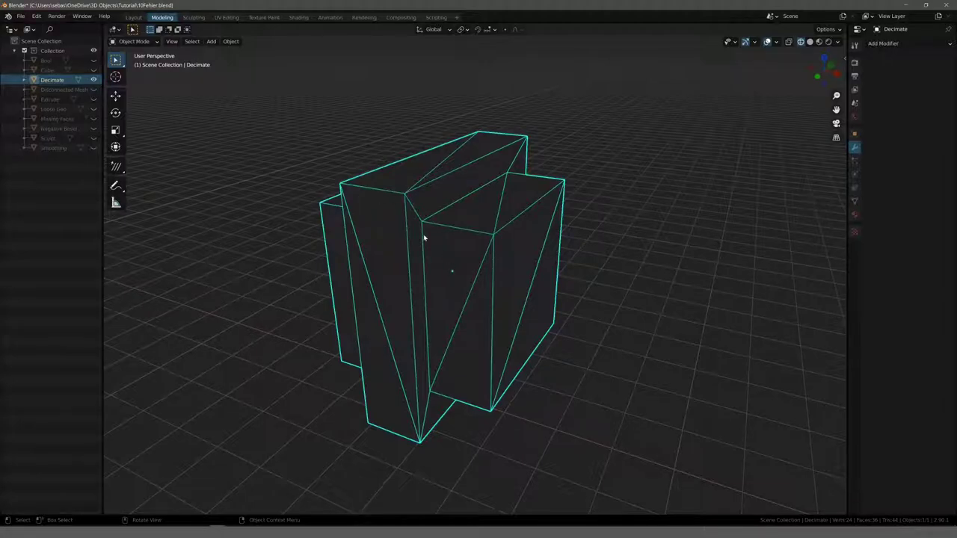
key("Tab")
Step: Select the whole Decimate mesh and convert its triangles to quads
scroll(361, 198, "down", 3)
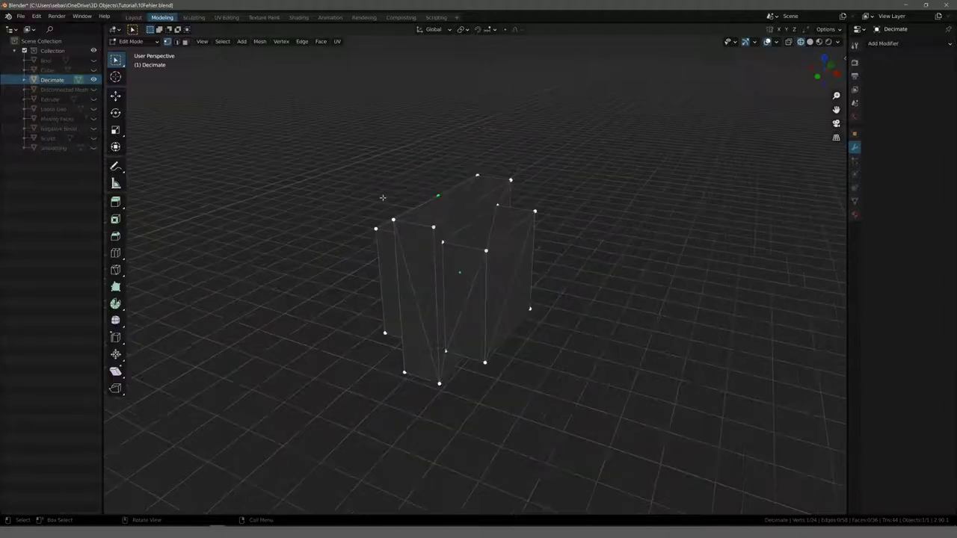
key("a")
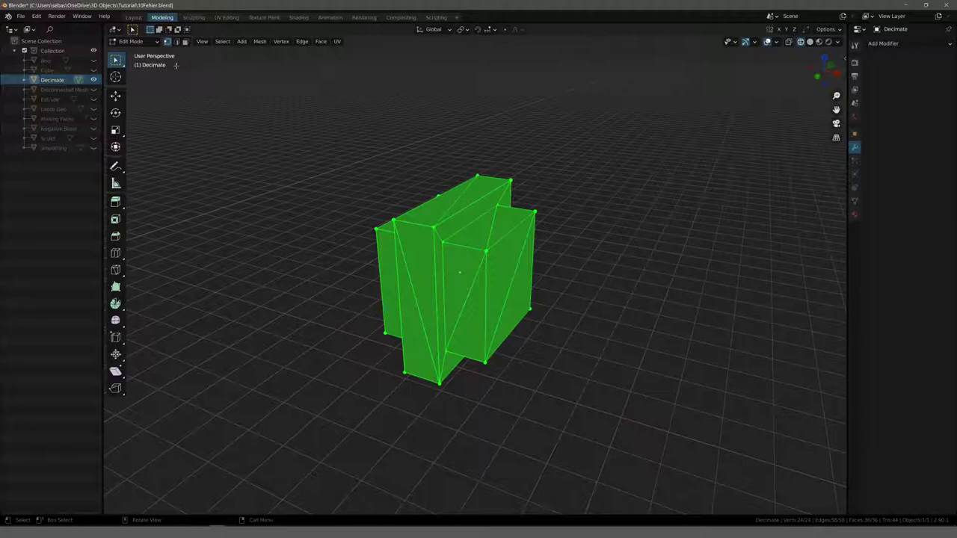
left_click(186, 42)
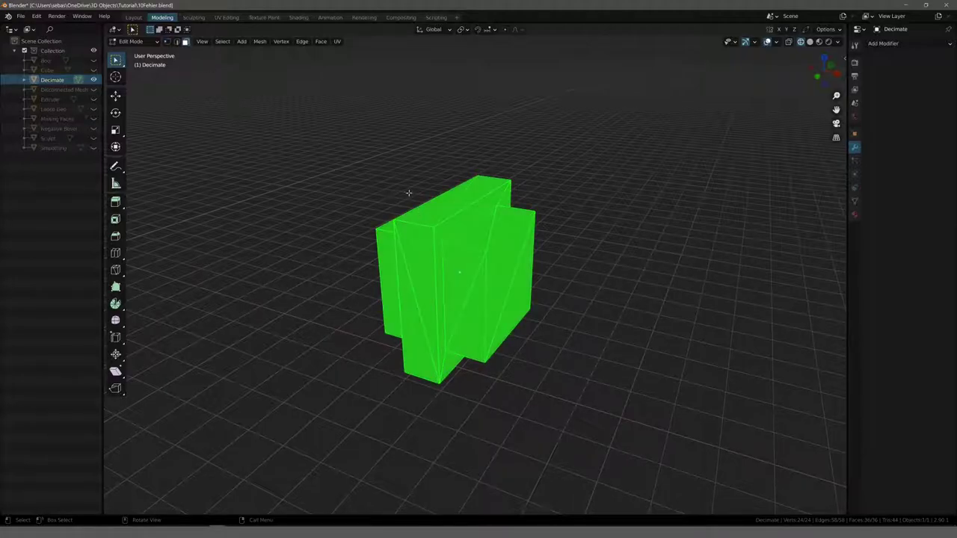
right_click(298, 157)
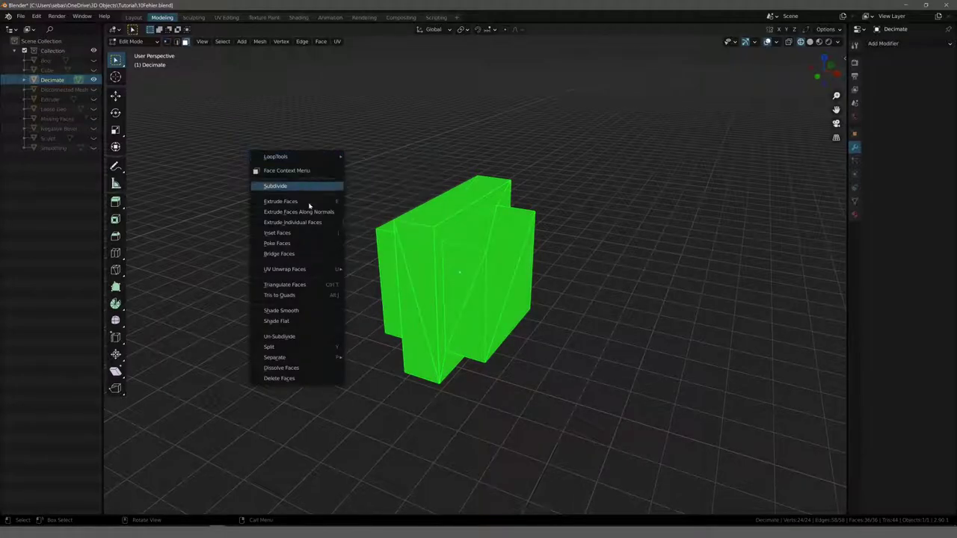
left_click(305, 296)
right_click(219, 199, "shift")
key("alt+a")
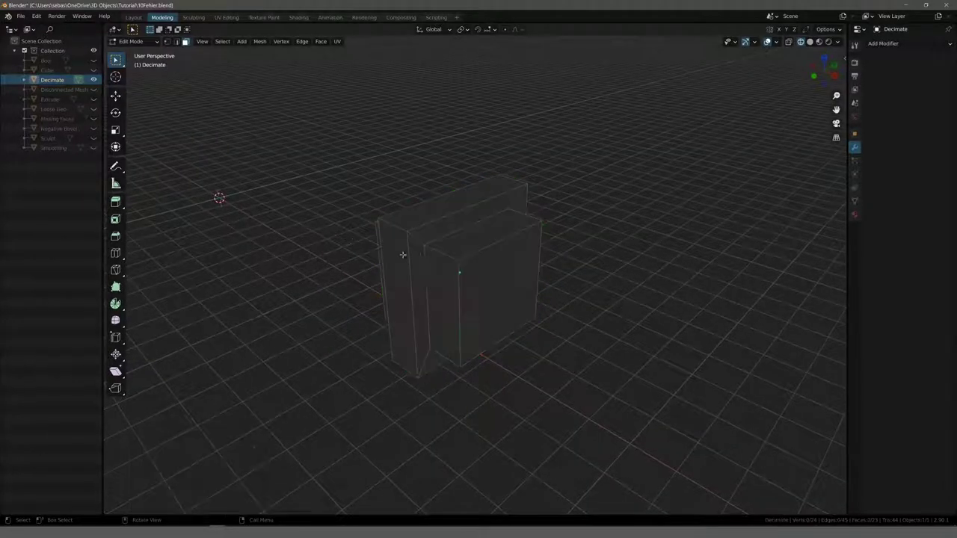
Step: Dissolve the long edge of the thin triangle sliver, leaving 22 faces
mouse_move(505, 228)
middle_mouse_down()
mouse_move(294, 212)
mouse_move(375, 254)
mouse_move(417, 245)
middle_mouse_up()
left_click(411, 288)
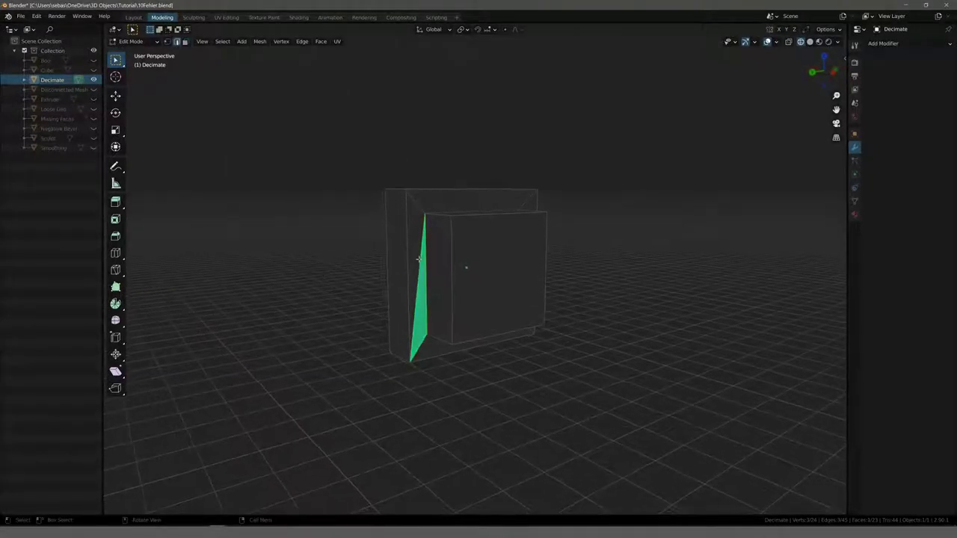
key("2")
left_click(417, 245)
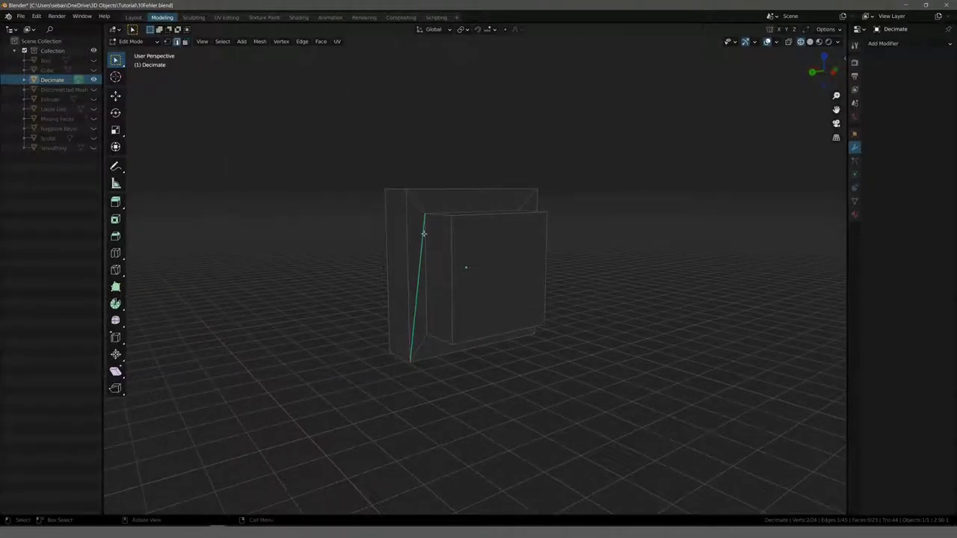
right_click(423, 234)
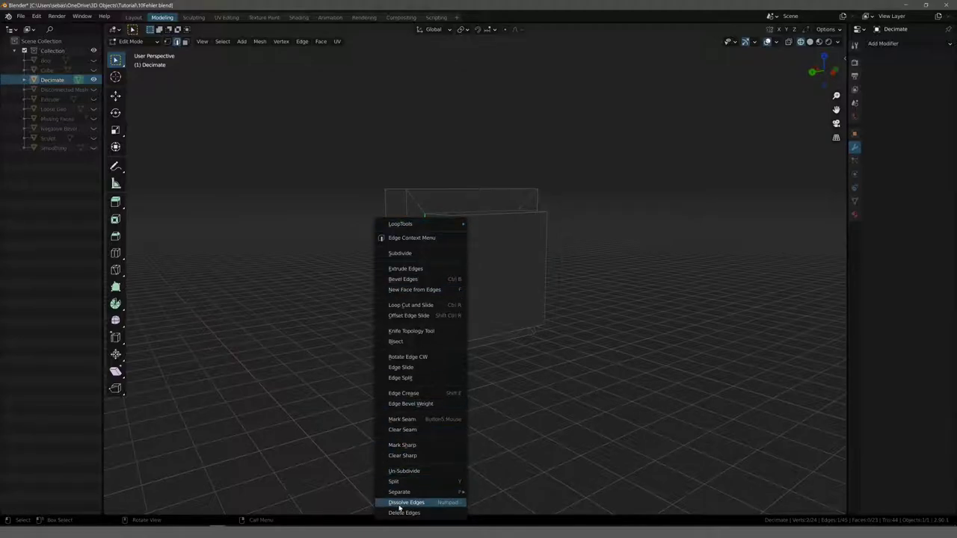
left_click(399, 507)
mouse_move(358, 279)
middle_mouse_down()
mouse_move(511, 273)
mouse_move(436, 265)
mouse_move(472, 207)
mouse_move(537, 222)
mouse_move(554, 261)
mouse_move(474, 292)
mouse_move(430, 276)
mouse_move(421, 241)
mouse_move(345, 230)
mouse_move(374, 256)
middle_mouse_up()
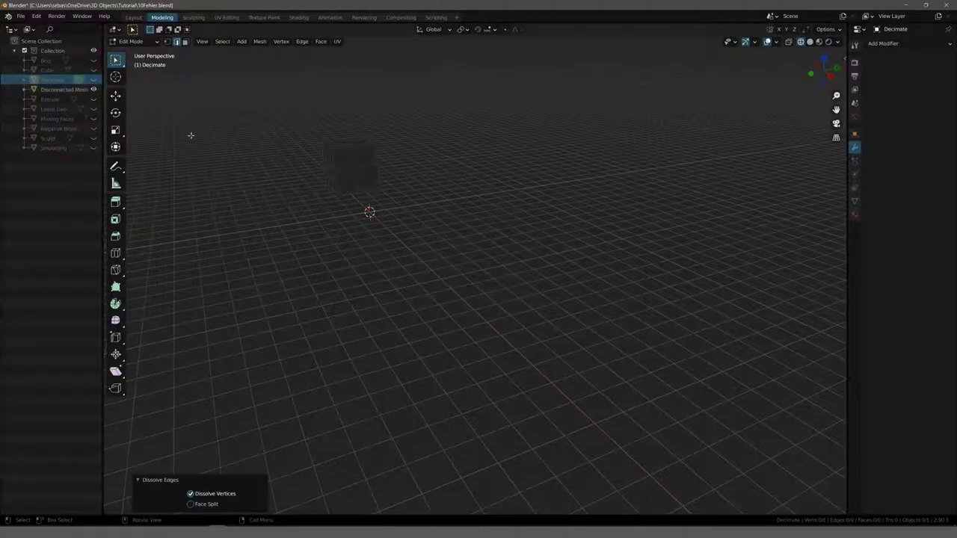
Step: Switch to Solid shading and open the mode menu to return to Object Mode
mouse_move(190, 135)
middle_mouse_down()
mouse_move(431, 160)
mouse_move(558, 246)
mouse_move(452, 237)
middle_mouse_up()
left_click(810, 42)
left_click(133, 41)
Step: Select the Disconnected Mesh cube, frame it at a three-quarter angle, and turn on X-ray wireframe
left_click(135, 47)
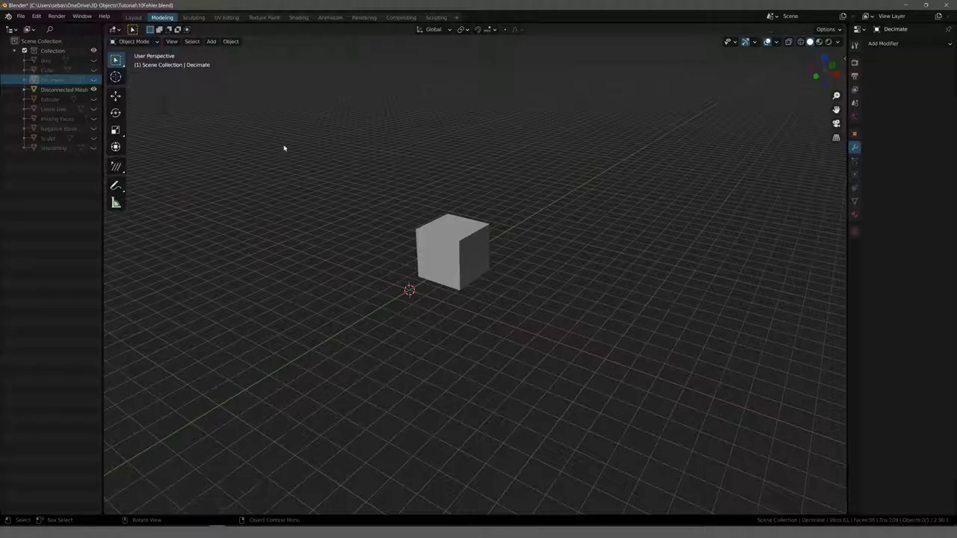
left_click(472, 241)
key("KP_3")
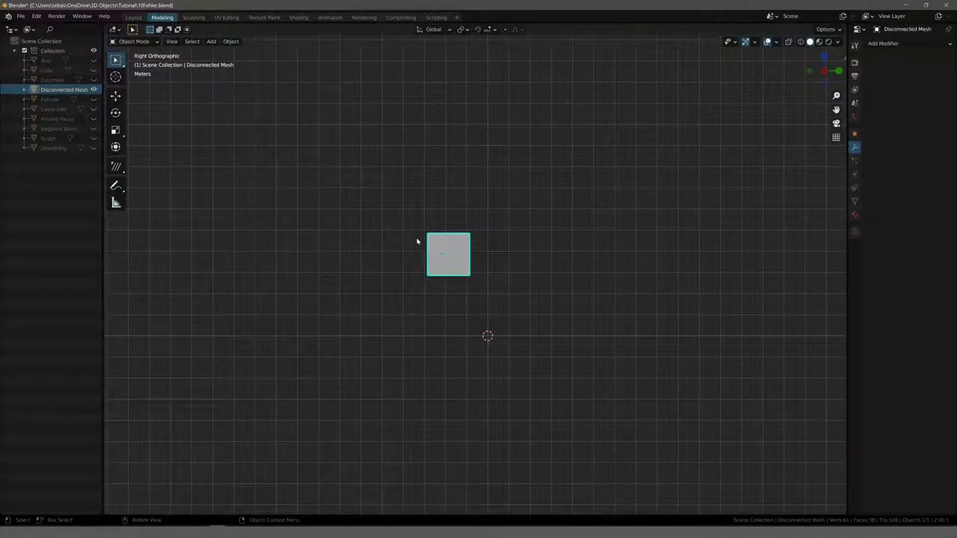
key("KP_Decimal")
middle_click_drag(397, 232, 416, 257)
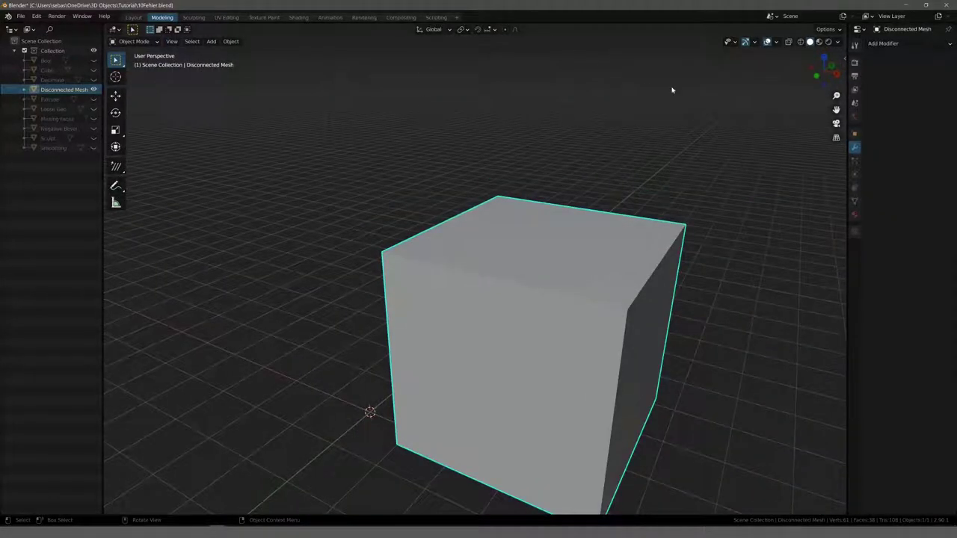
key("shift+z")
mouse_move(496, 179)
middle_mouse_down()
mouse_move(466, 152)
mouse_move(421, 166)
mouse_move(472, 237)
mouse_move(396, 242)
mouse_move(421, 207)
middle_mouse_up()
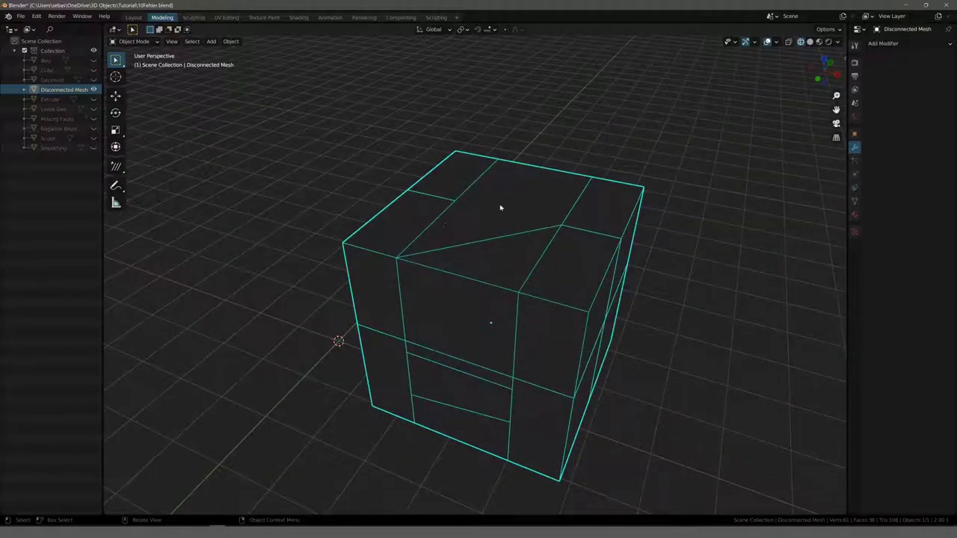
Step: Enter Edit Mode on the cube in face select and pick its top face
left_click(131, 44)
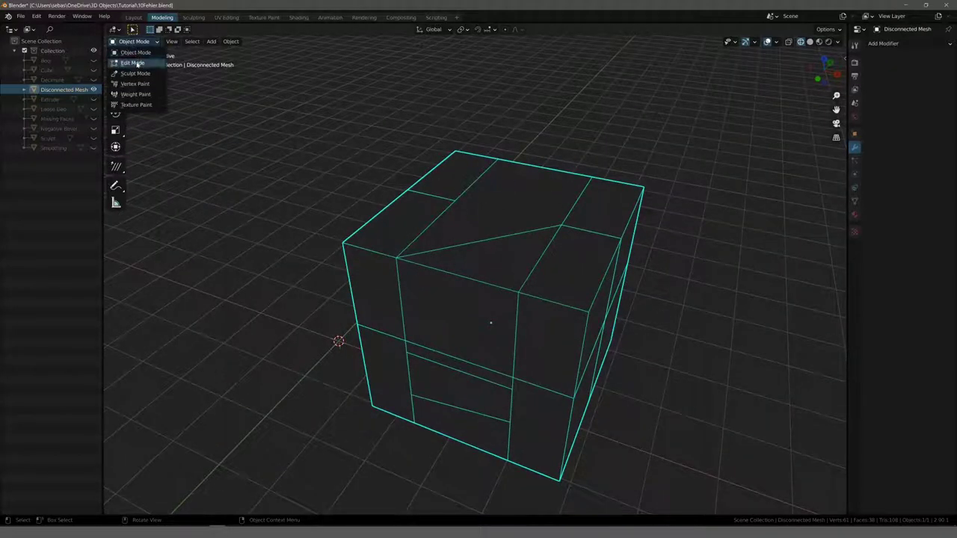
left_click(138, 54)
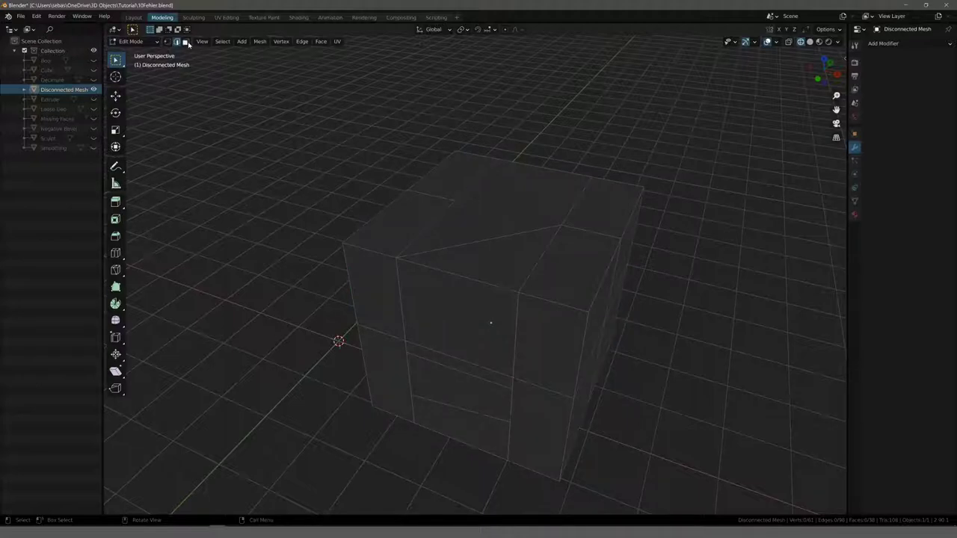
left_click(185, 41)
left_click(540, 222)
right_click(507, 204)
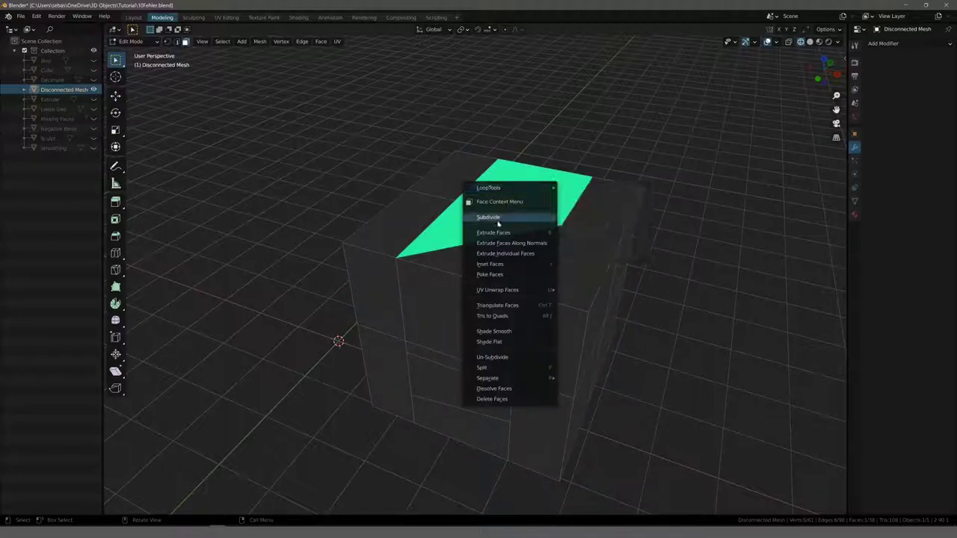
left_click(316, 175)
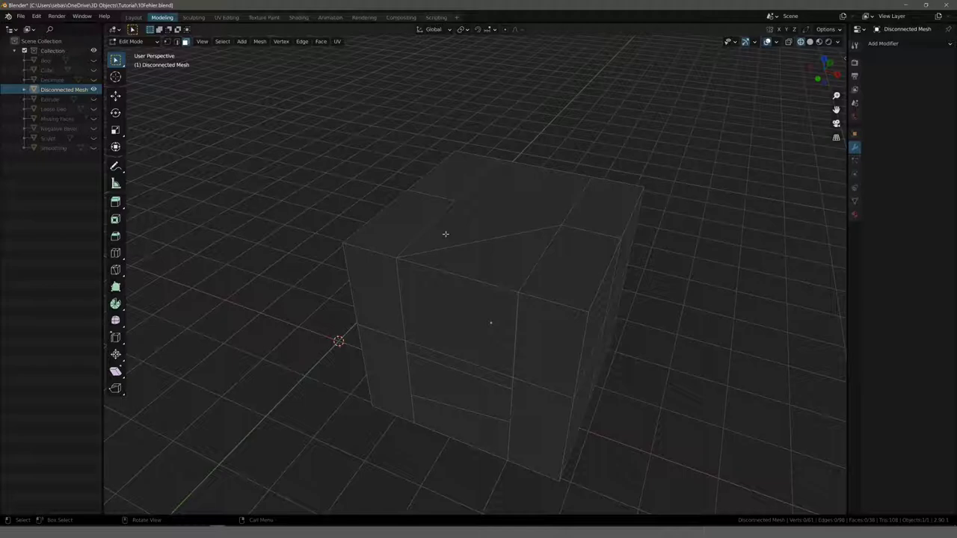
key("1")
mouse_move(421, 203)
middle_mouse_down()
mouse_move(417, 190)
mouse_move(441, 197)
mouse_move(399, 194)
middle_mouse_up()
key("k")
left_click(449, 196)
key("g")
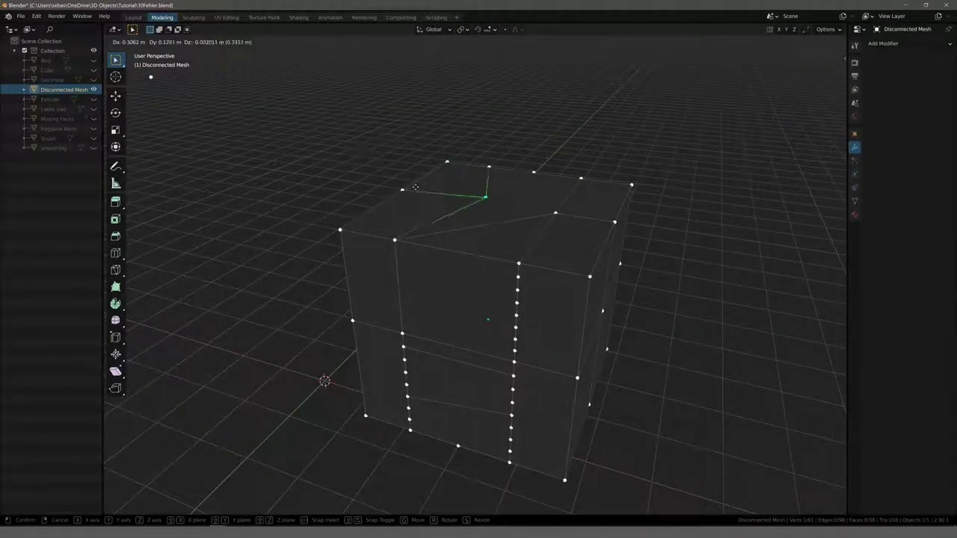
key("Escape")
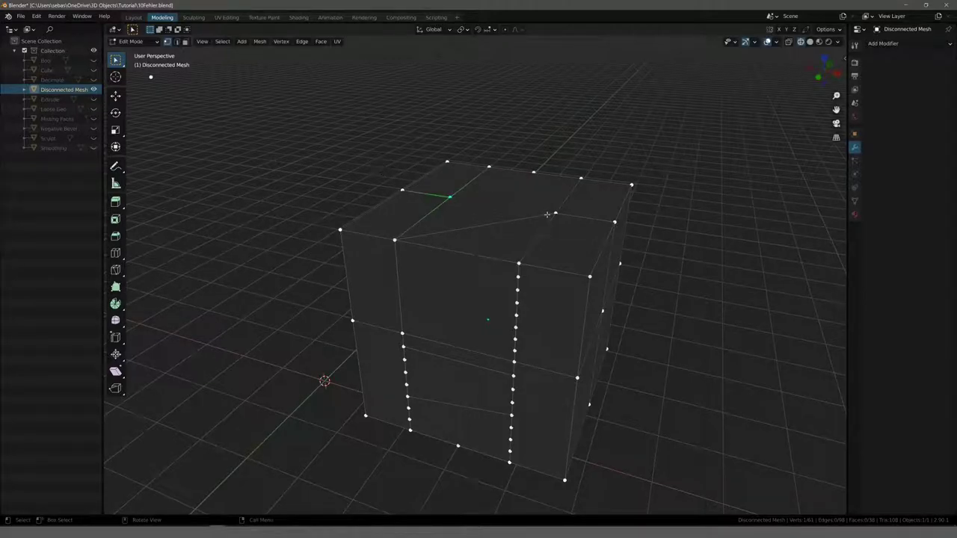
left_click(551, 215)
key("g")
key("Escape")
mouse_move(507, 185)
middle_mouse_down()
mouse_move(495, 221)
mouse_move(529, 217)
middle_mouse_up()
left_click(495, 221)
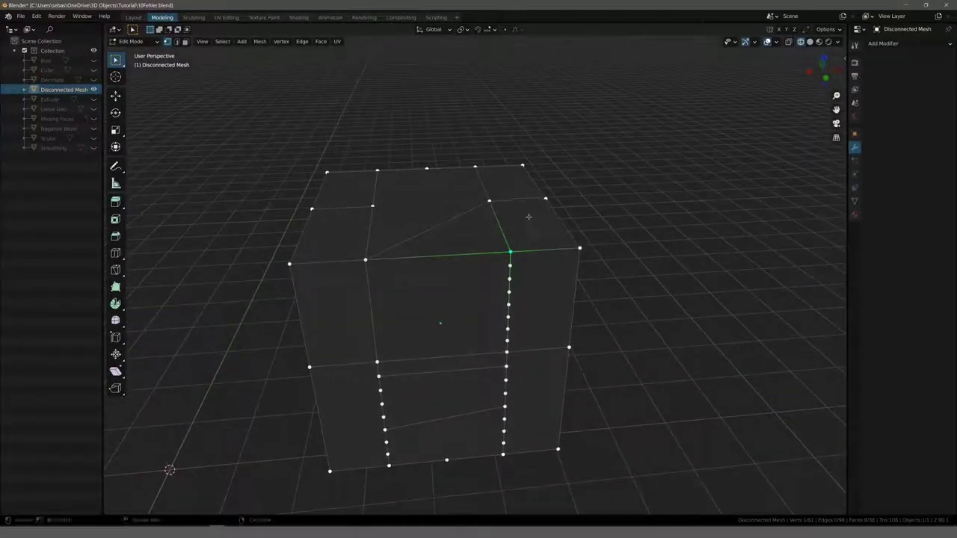
mouse_move(528, 217)
middle_mouse_down()
mouse_move(396, 231)
mouse_move(415, 233)
middle_mouse_up()
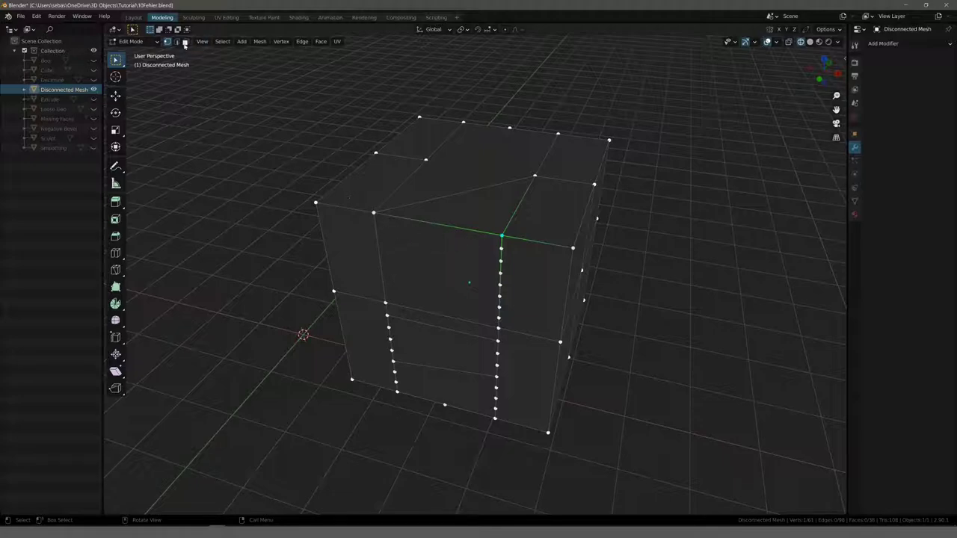
Step: Select the face strip from the top down the front and delete it as Faces
left_click(185, 42)
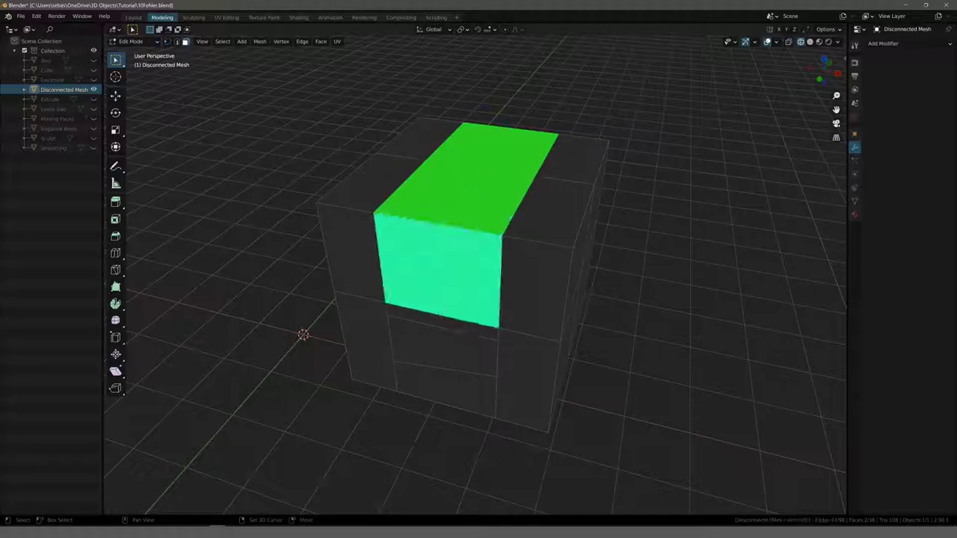
left_click(434, 379, "ctrl")
key("x")
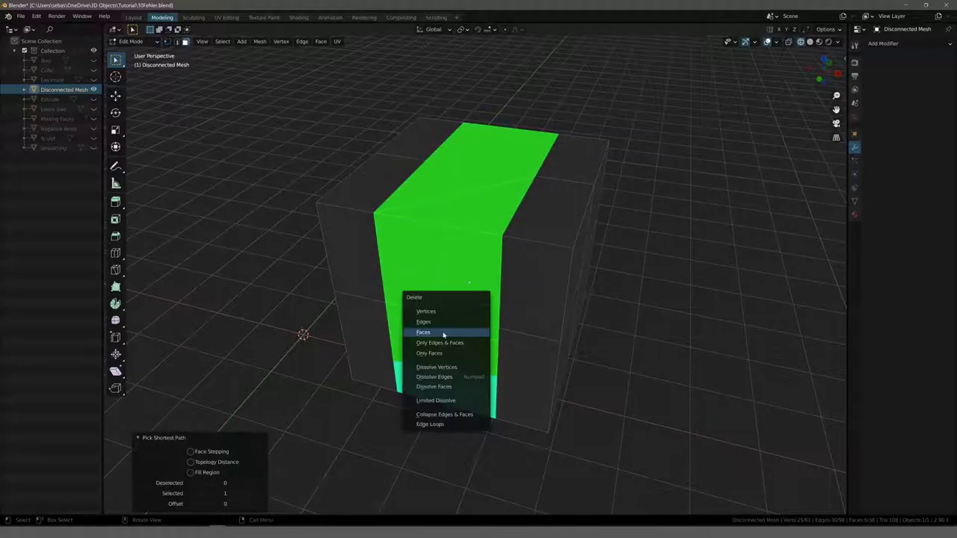
left_click(444, 335)
middle_click_drag(444, 335, 277, 179)
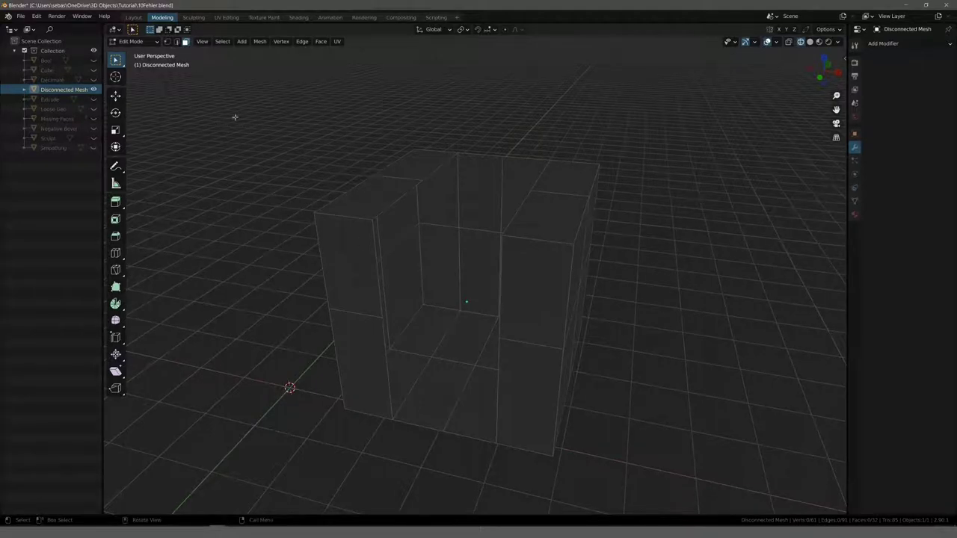
left_click(167, 41)
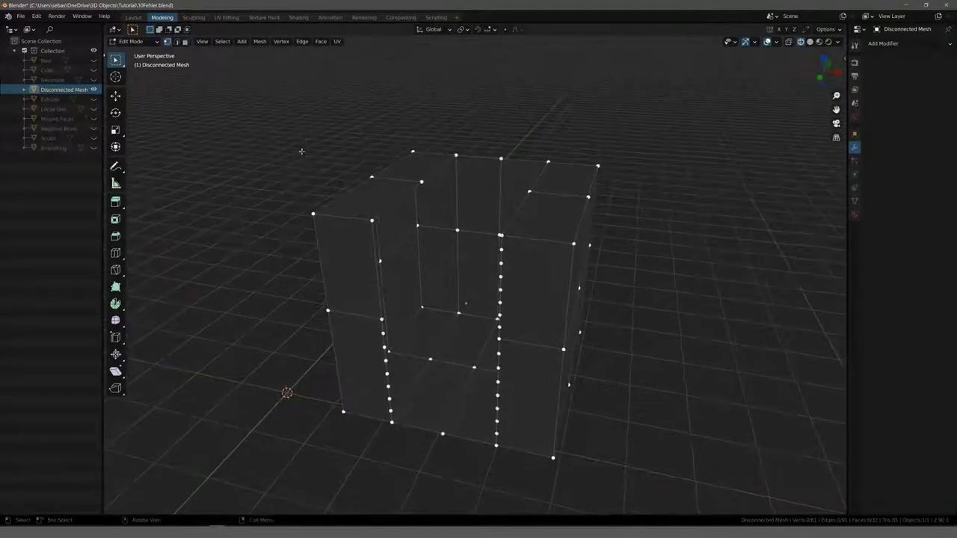
Step: Merge the vertex column on one side of the opening into a single vertex with Merge At Last
left_click(501, 236)
mouse_move(508, 225)
middle_mouse_down()
mouse_move(442, 196)
mouse_move(465, 498)
middle_mouse_up()
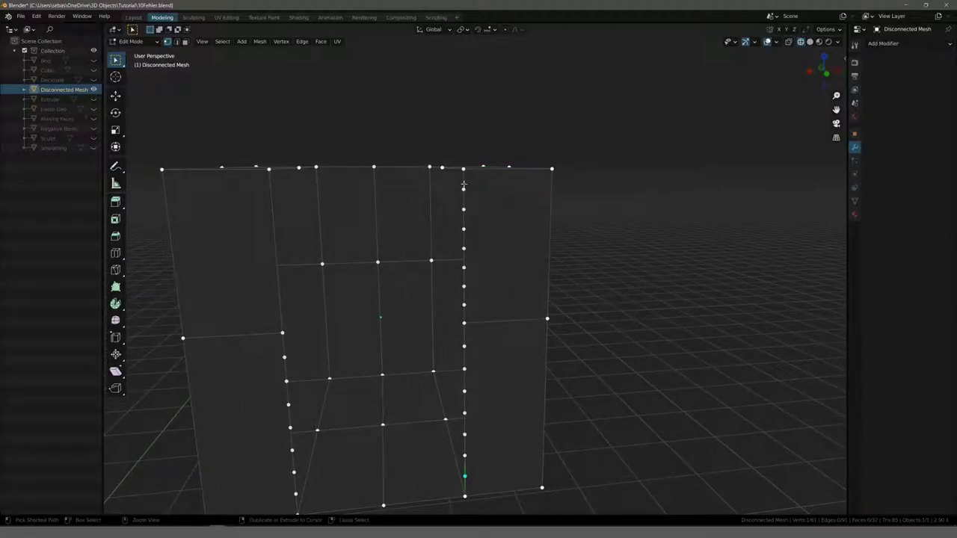
left_click(464, 475, "ctrl")
left_click(464, 323, "shift")
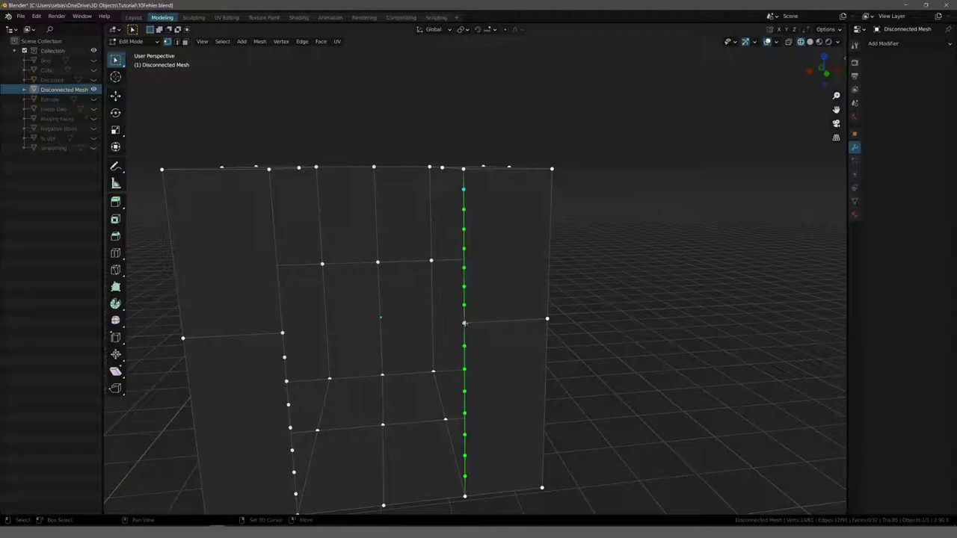
middle_click_drag(464, 323, 464, 327)
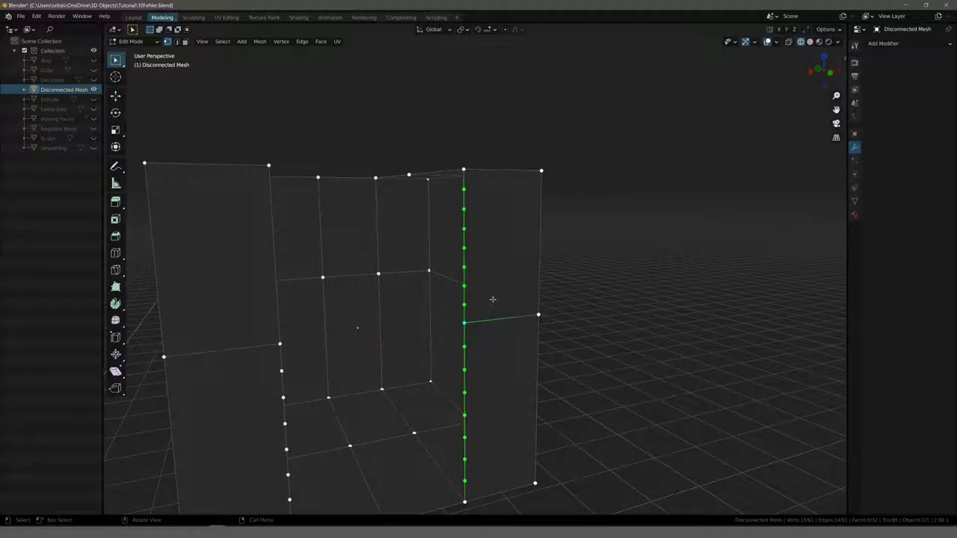
key("m")
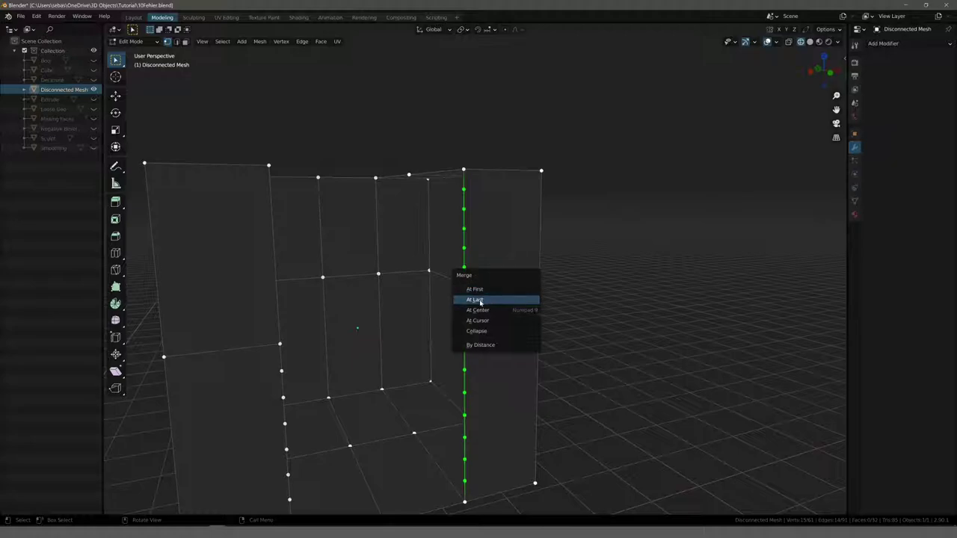
left_click(481, 300)
mouse_move(487, 310)
middle_mouse_down()
mouse_move(352, 300)
mouse_move(359, 292)
middle_mouse_up()
Step: Merge the vertex column on the opening's other side into a single vertex
left_click(357, 274)
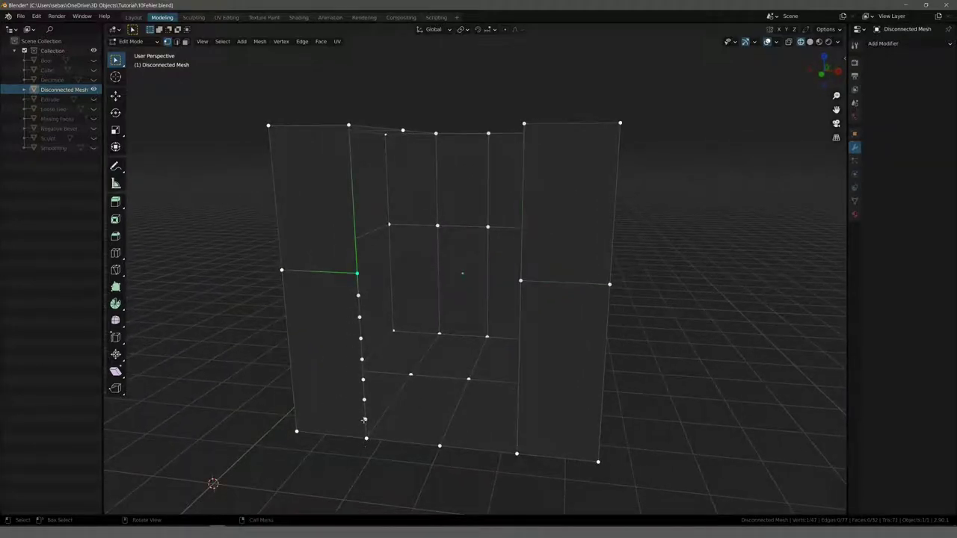
left_click(364, 420)
left_click(356, 274, "ctrl")
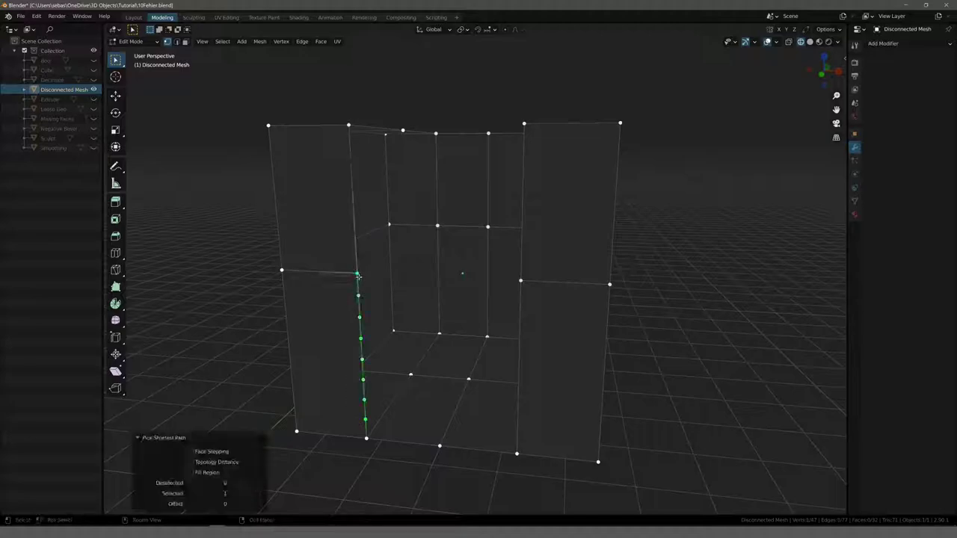
key("m")
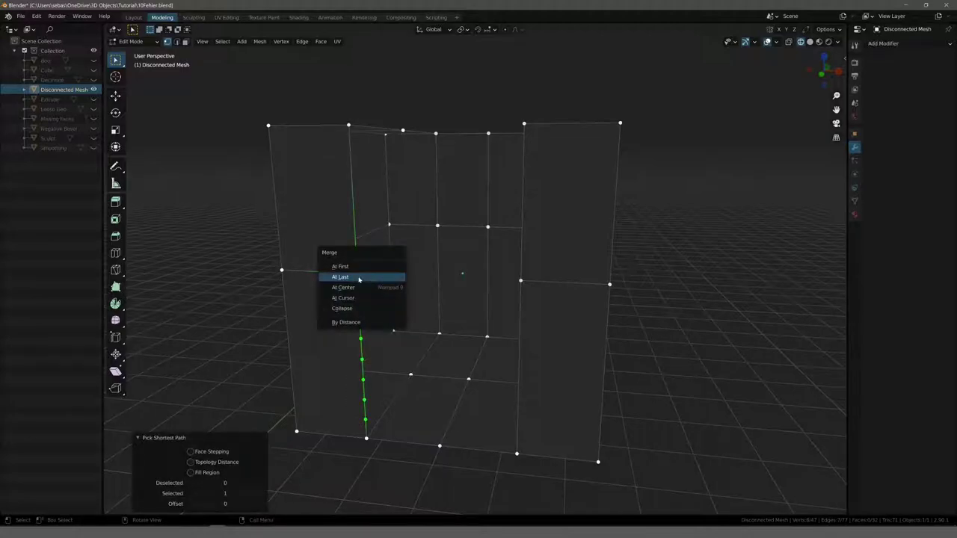
left_click(358, 277)
mouse_move(358, 278)
middle_mouse_down()
mouse_move(307, 264)
mouse_move(351, 170)
mouse_move(457, 133)
mouse_move(378, 371)
middle_mouse_up()
Step: In edge select, select both border edge paths of the gap
key("2")
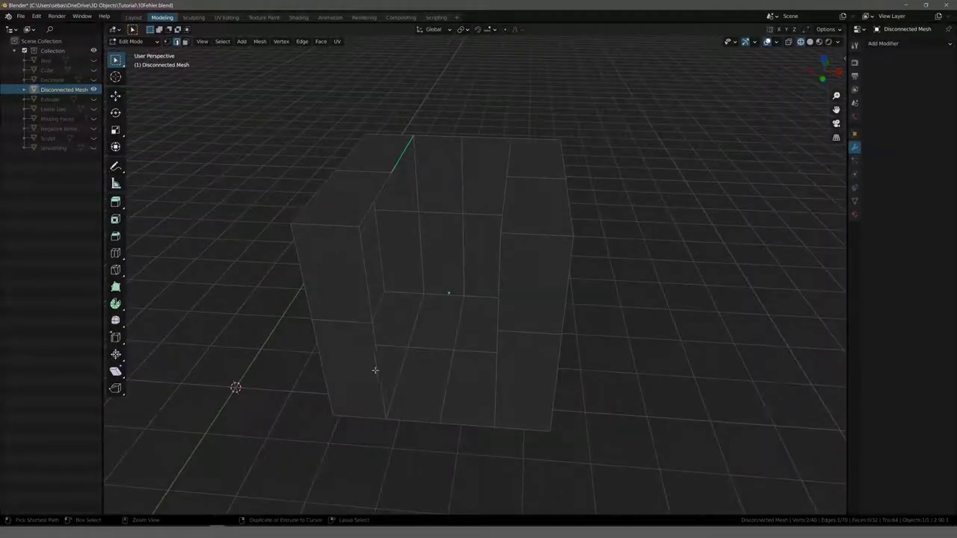
left_click(379, 367, "alt")
left_click(516, 153, "shift")
left_click(500, 393, "ctrl")
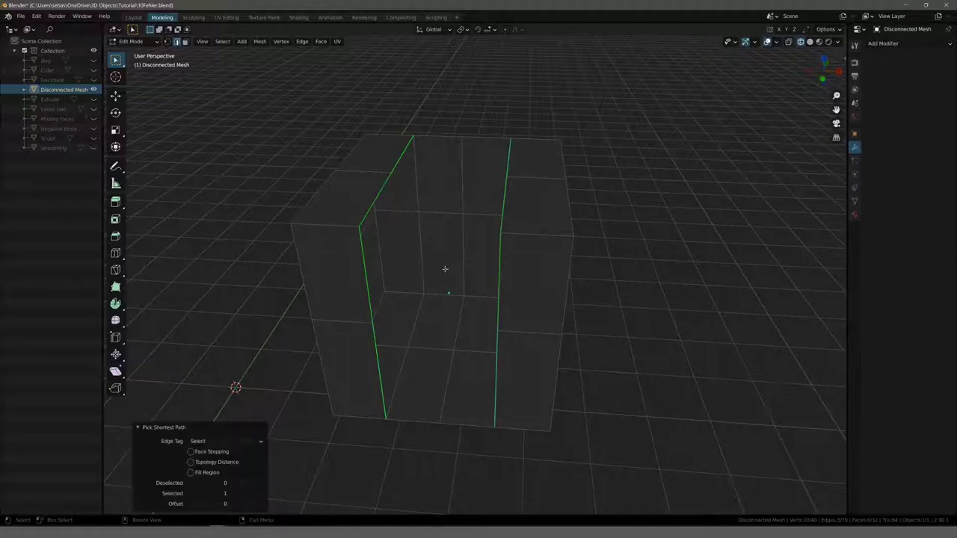
mouse_move(501, 393)
middle_mouse_down()
mouse_move(474, 246)
mouse_move(477, 151)
middle_mouse_up()
left_click(478, 152)
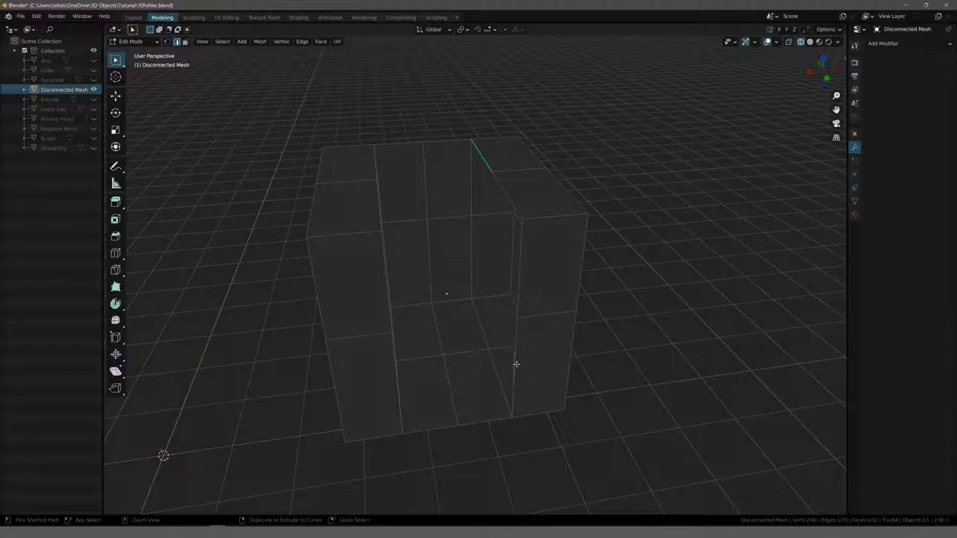
left_click(514, 364, "ctrl")
middle_click_drag(498, 312, 421, 172)
left_click(421, 143, "shift")
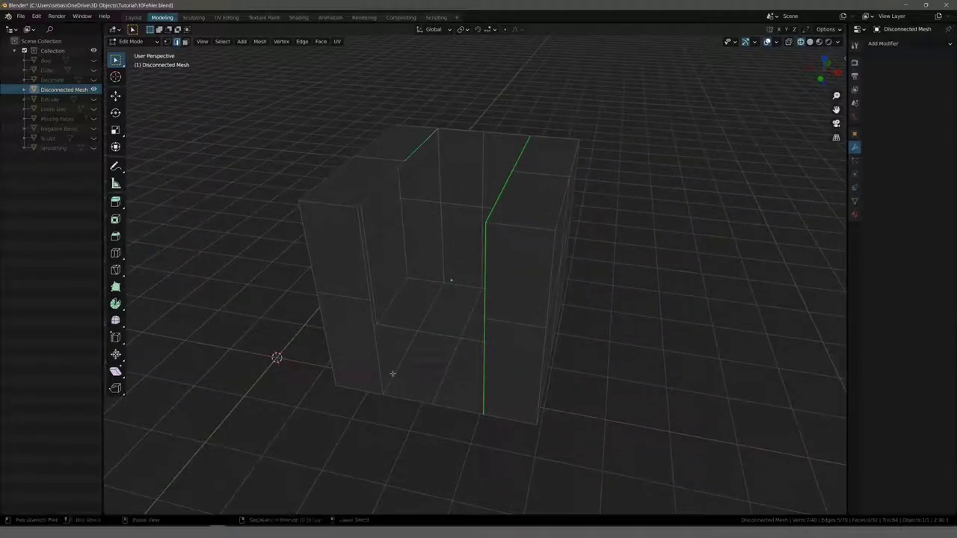
left_click(377, 354, "ctrl")
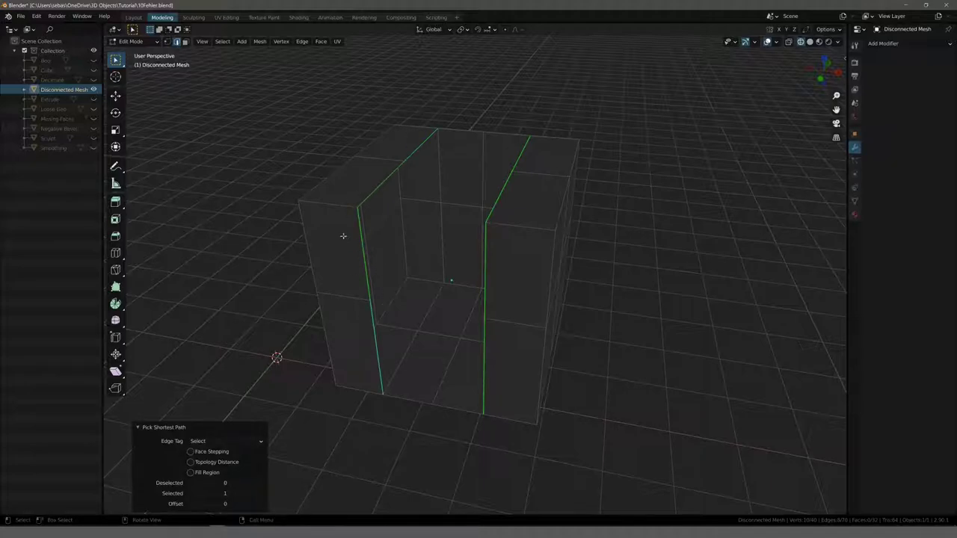
mouse_move(344, 236)
middle_mouse_down()
mouse_move(425, 243)
mouse_move(382, 202)
middle_mouse_up()
Step: Grid Fill the gap, then hide Disconnected Mesh in the outliner
key("ctrl+f")
left_click(429, 238)
middle_click_drag(330, 158, 284, 172)
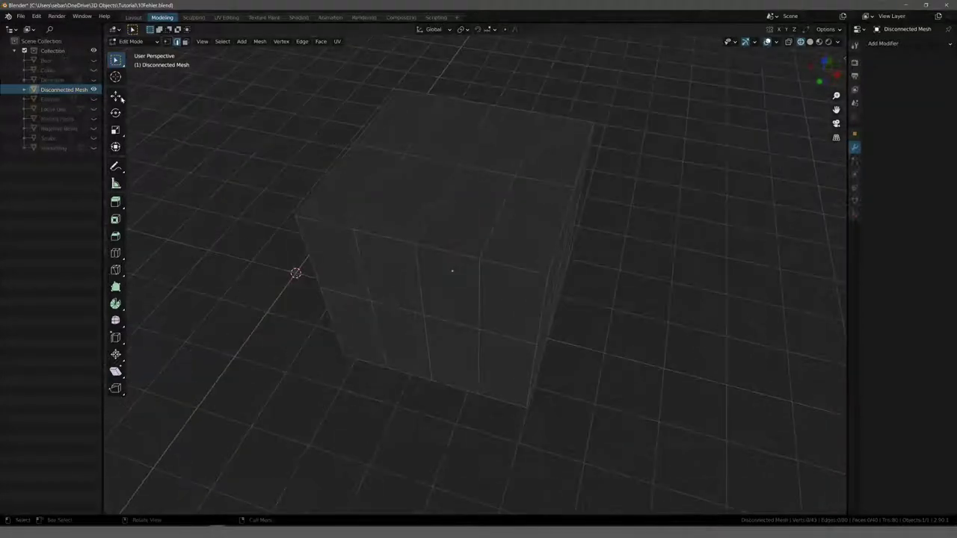
left_click(93, 90)
Step: Unhide and select the Extrude cone, frame it, and enter Edit Mode in face select
left_click(93, 99)
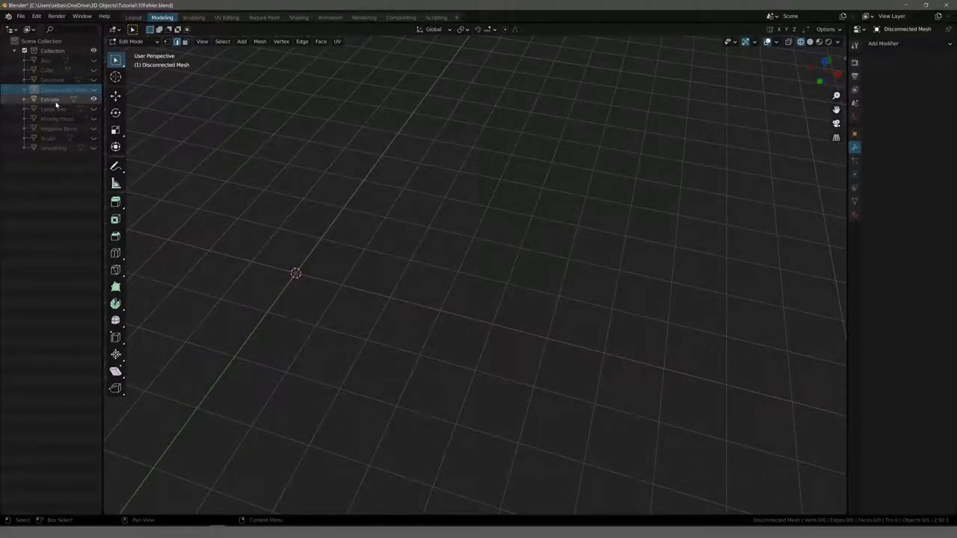
left_click(52, 100)
key("KP_Decimal")
mouse_move(354, 234)
middle_mouse_down()
mouse_move(357, 205)
mouse_move(346, 194)
middle_mouse_up()
left_click(186, 43)
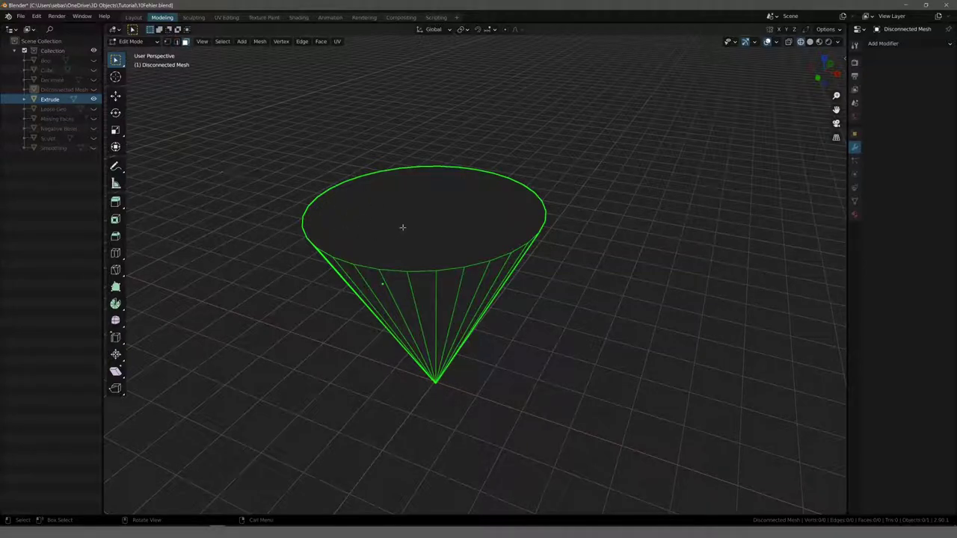
left_click(133, 41)
left_click(133, 51)
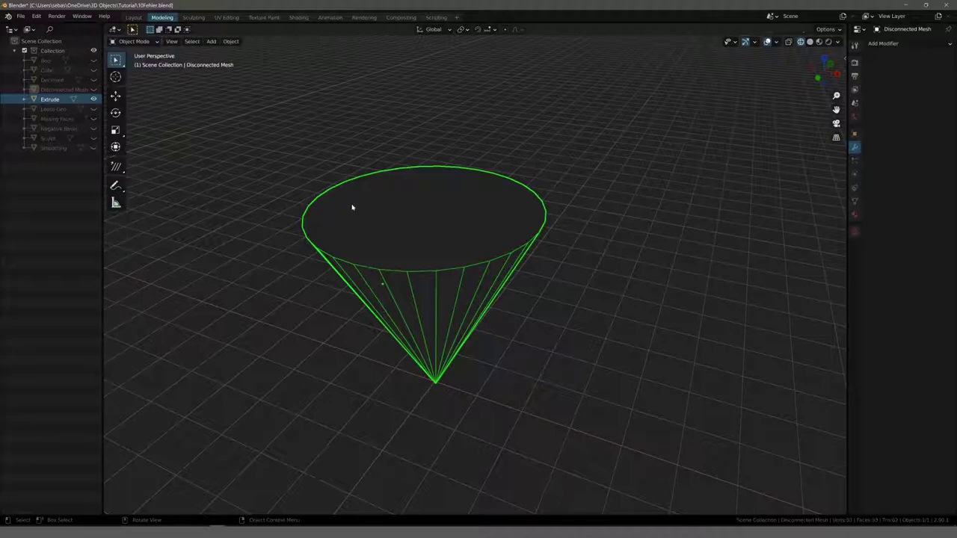
left_click(133, 41)
left_click(135, 62)
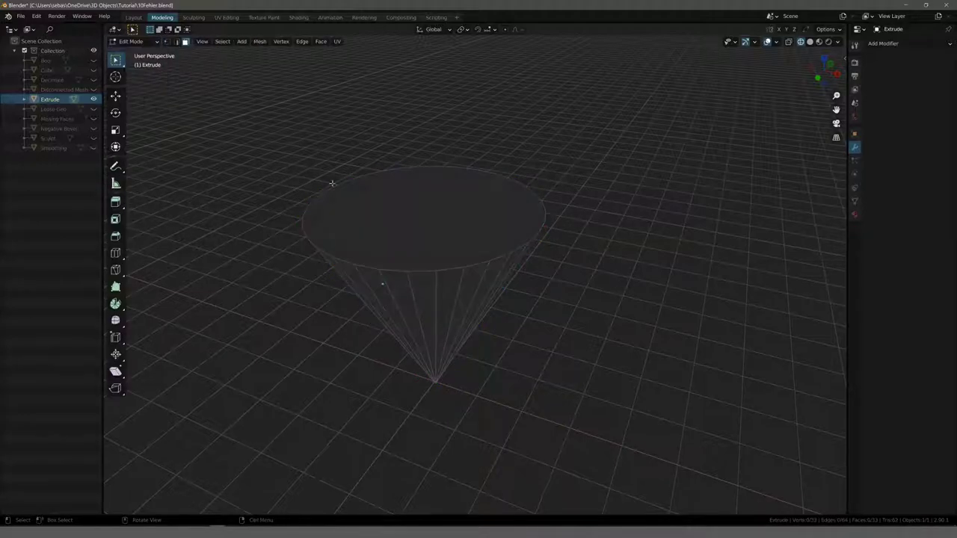
Step: Delete the cone's top face and select the open rim edge loop
left_click(373, 219)
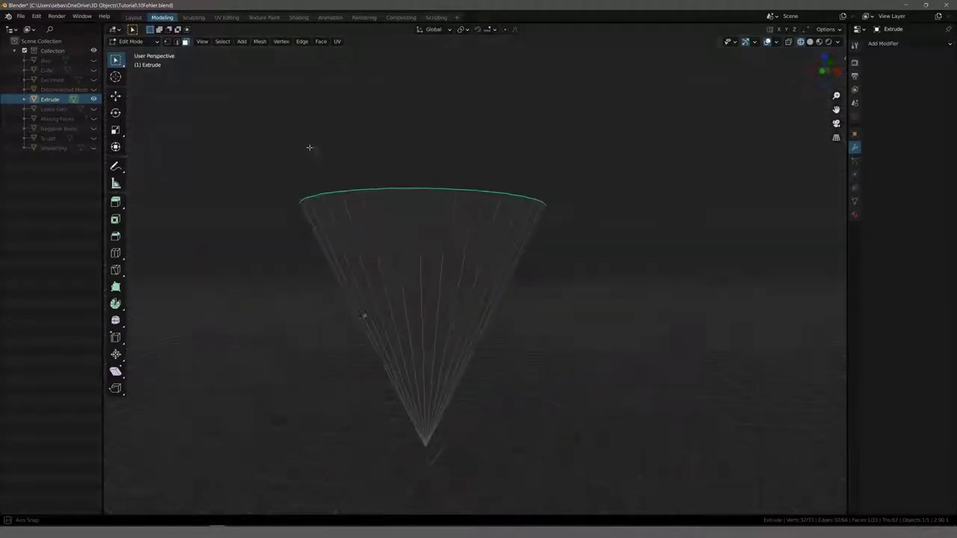
key("x")
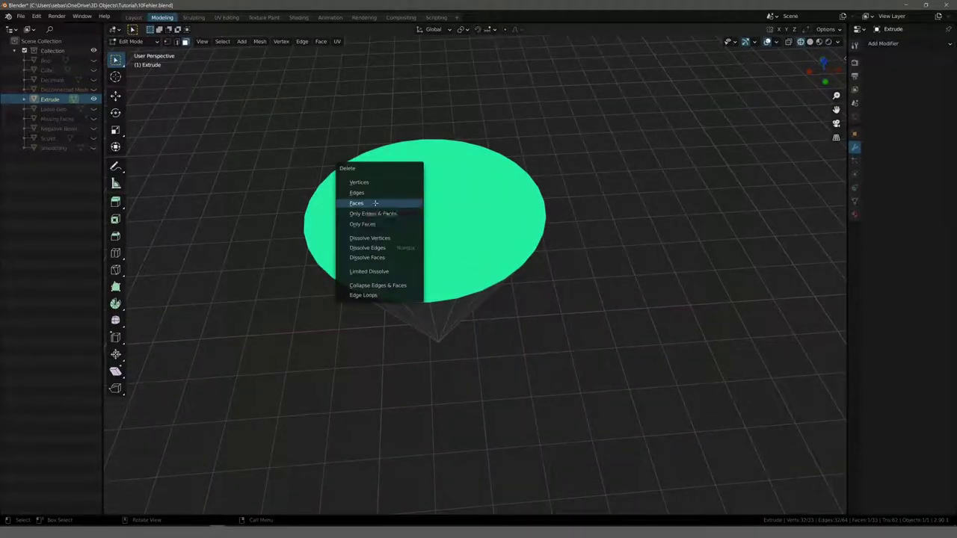
left_click(375, 205)
left_click(352, 177)
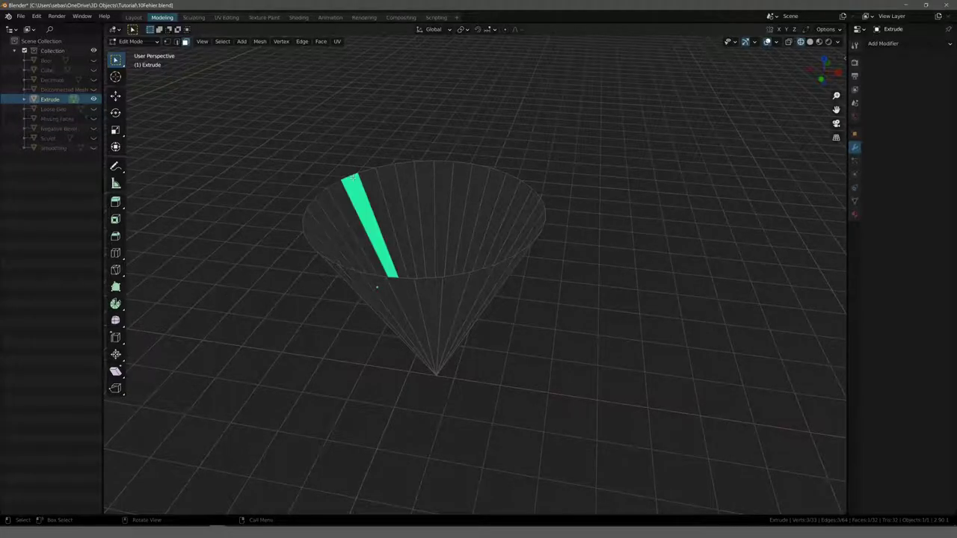
key("2")
left_click(353, 176)
left_click(353, 175, "alt")
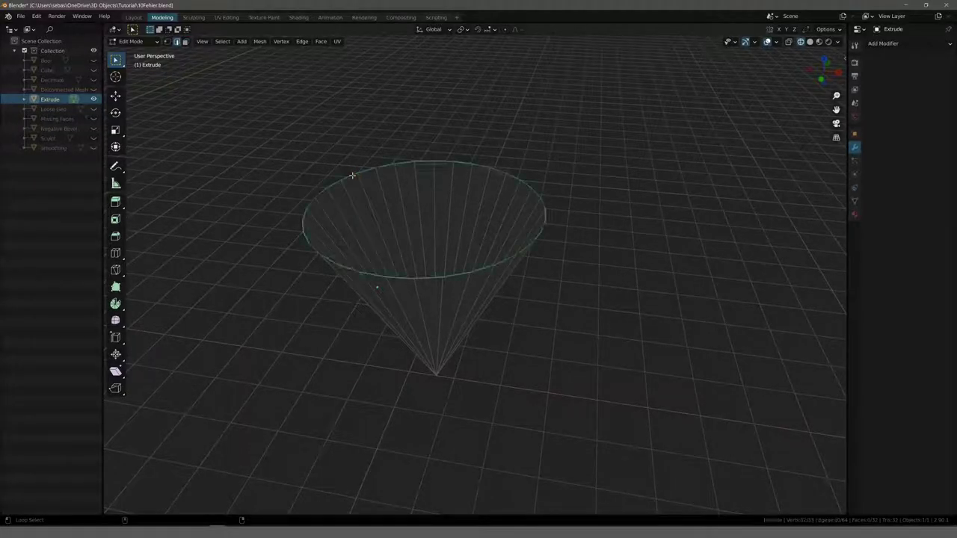
Step: Try filling the rim with Fill (F) and triangulated fill (Alt+F), undoing each
key("f")
key("ctrl+z")
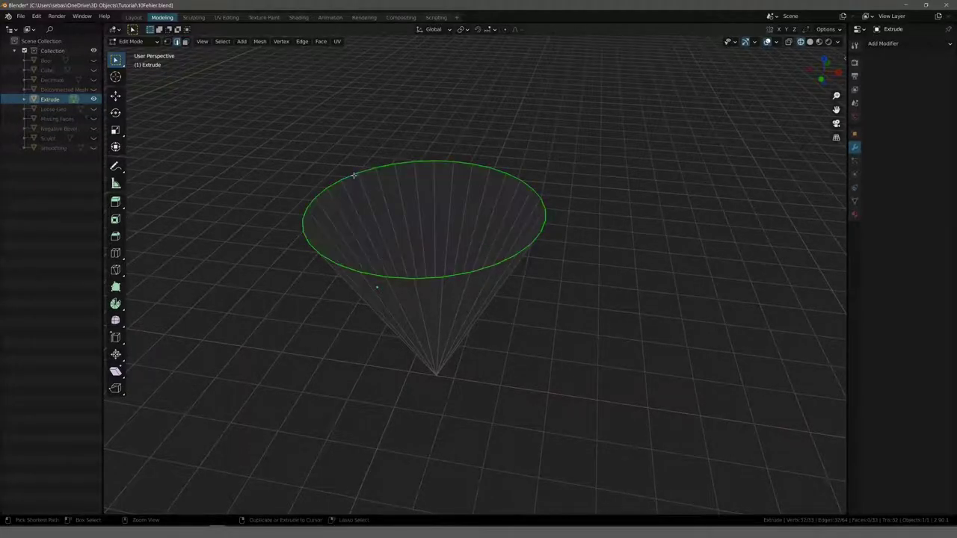
key("alt+f")
mouse_move(355, 175)
middle_mouse_down()
mouse_move(299, 161)
mouse_move(288, 168)
middle_mouse_up()
key("ctrl+z")
Step: Try extruding the rim and merging its vertices At Center, then undo back to the open rim
key("e")
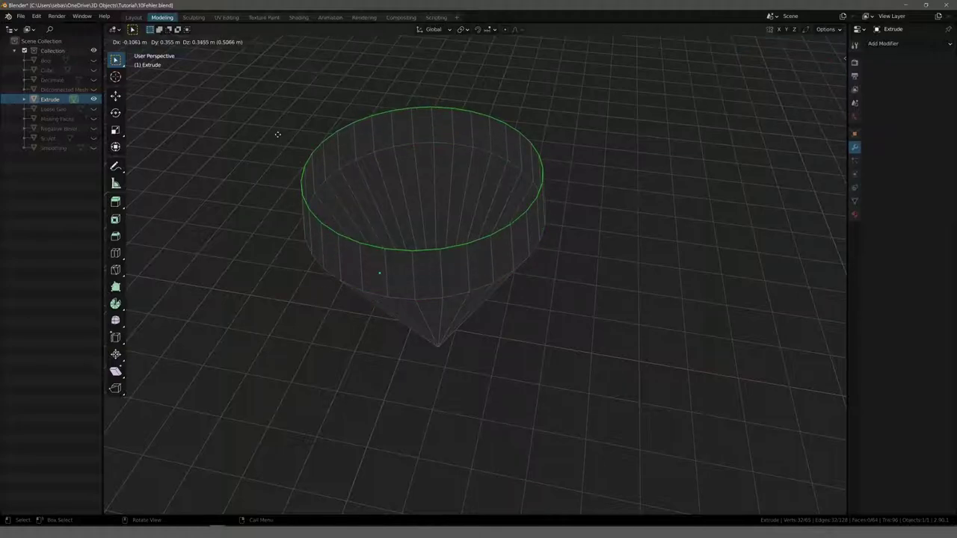
right_click(277, 137)
key("1")
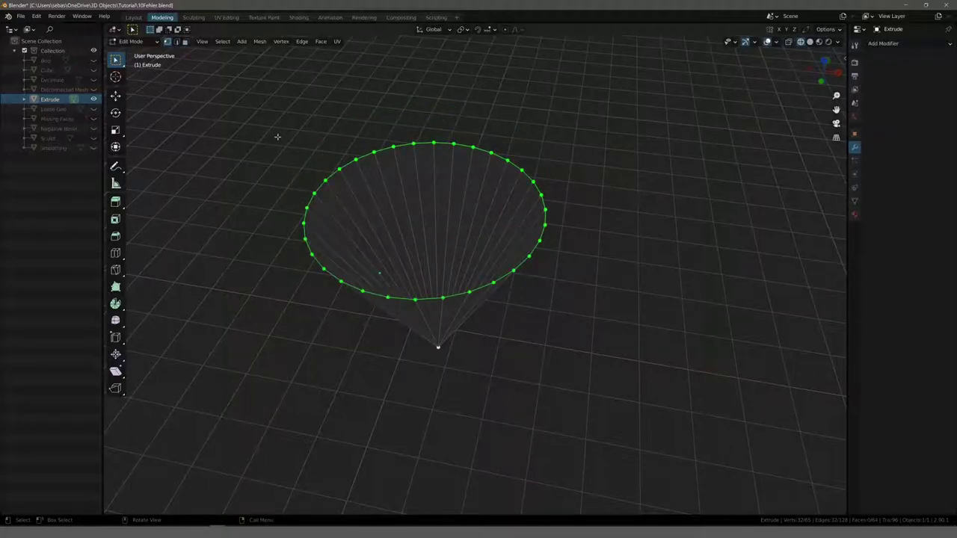
key("m")
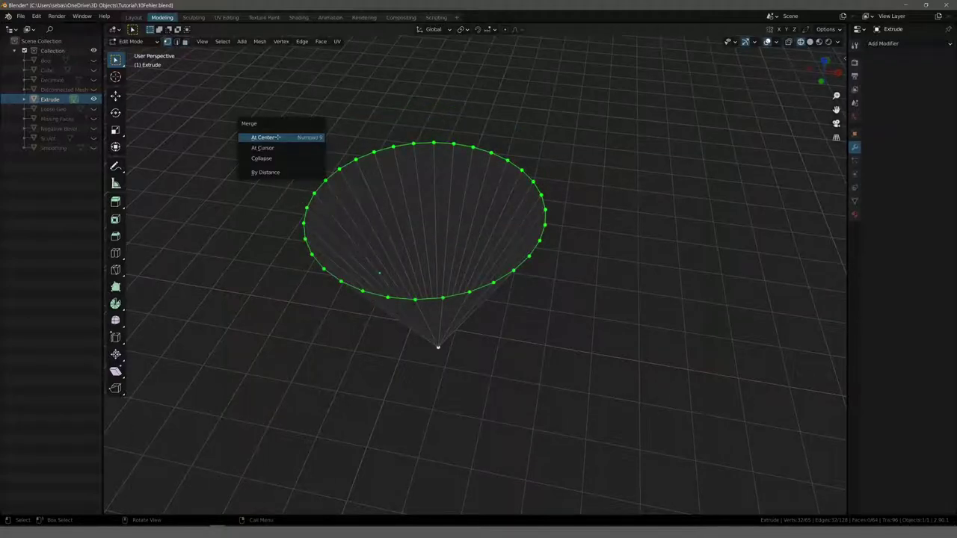
left_click(277, 137)
middle_click_drag(276, 138, 267, 149)
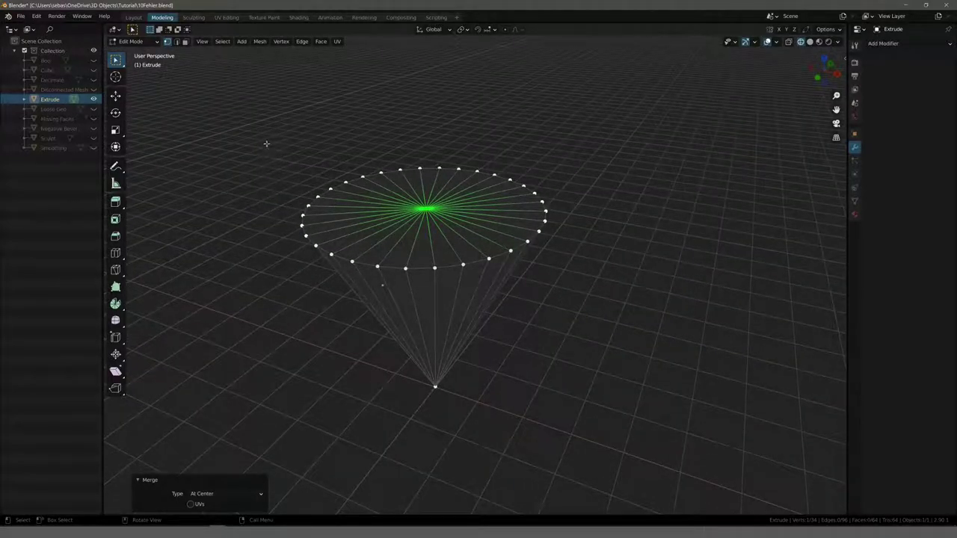
key("ctrl+z")
key("ctrl+z")
key("ctrl+z")
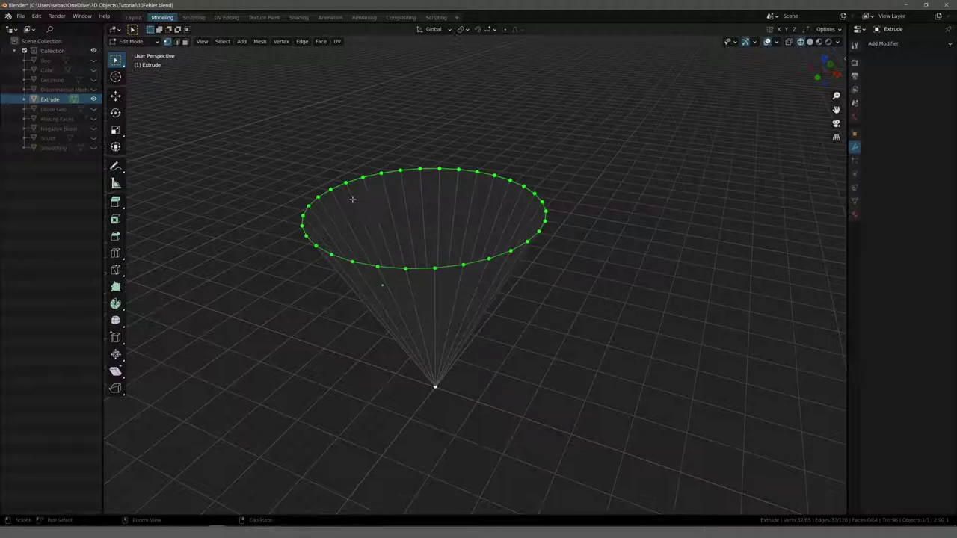
Step: Fill the rim with one face and triangulate that cap via the face context menu
key("f")
middle_click_drag(333, 190, 405, 196)
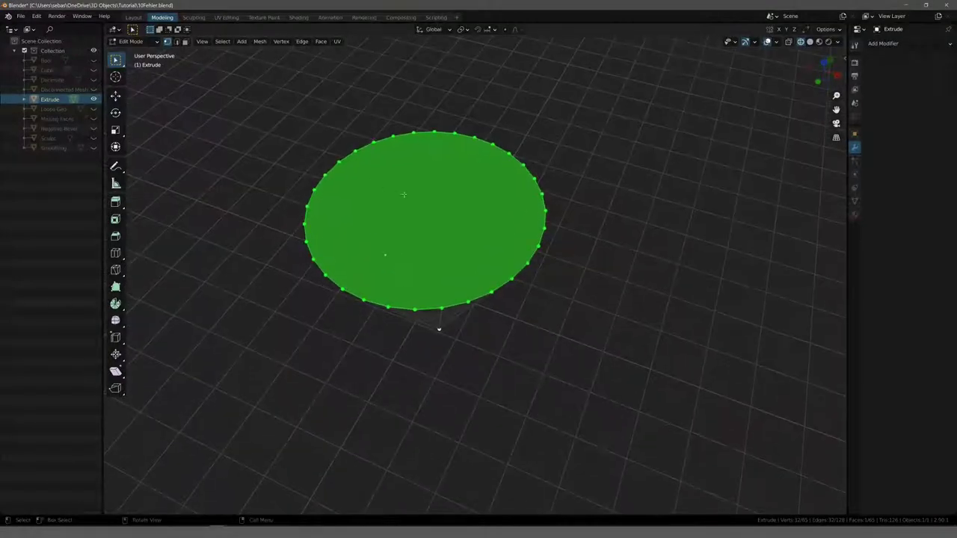
right_click(405, 196)
left_click(185, 41)
right_click(383, 217)
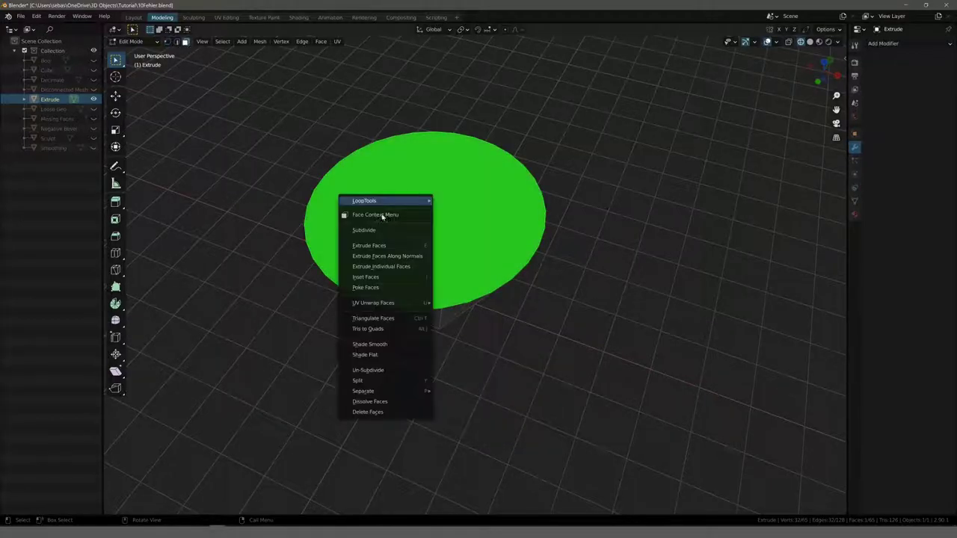
left_click(390, 318)
middle_click_drag(391, 322, 265, 238)
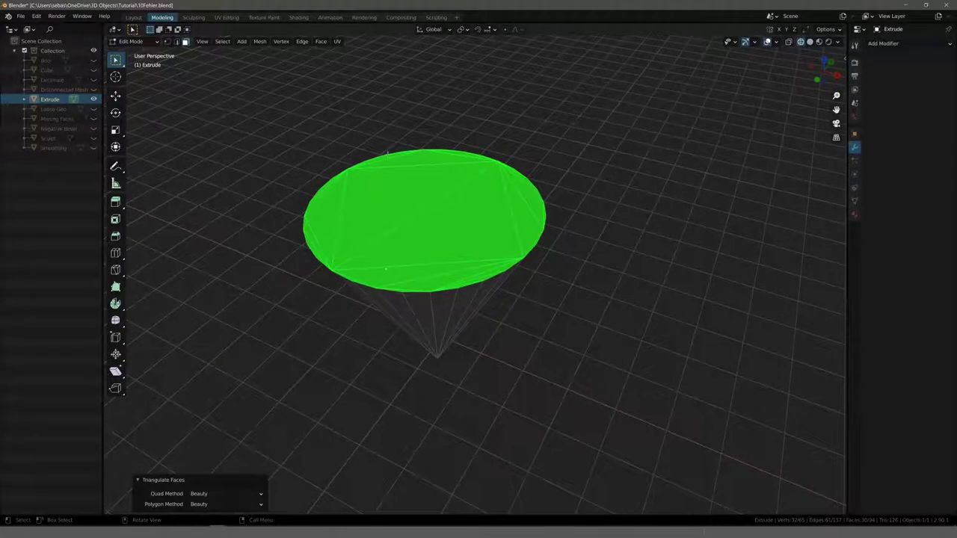
Step: Deselect the cap, inspect the cone, and hide Extrude in the outliner
left_click(271, 159)
mouse_move(271, 158)
middle_mouse_down()
mouse_move(263, 190)
mouse_move(293, 219)
middle_mouse_up()
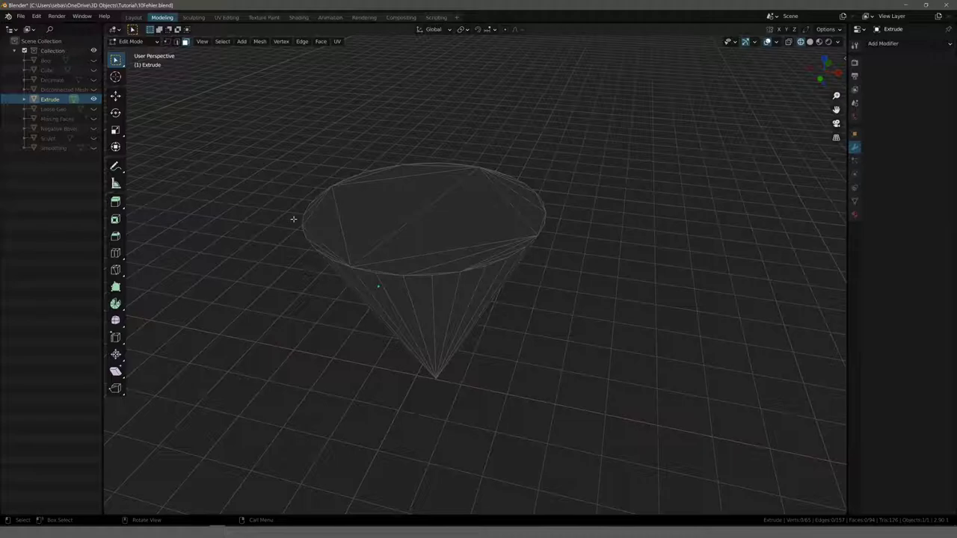
left_click(93, 98)
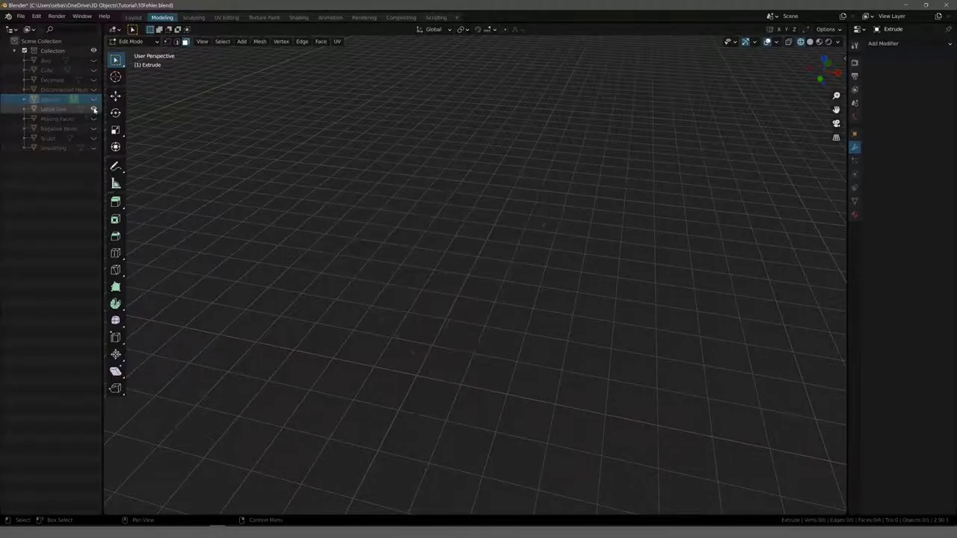
Step: Select the Loose Geo object and frame and zoom in on the cube
left_click(54, 110)
key("KP_Decimal")
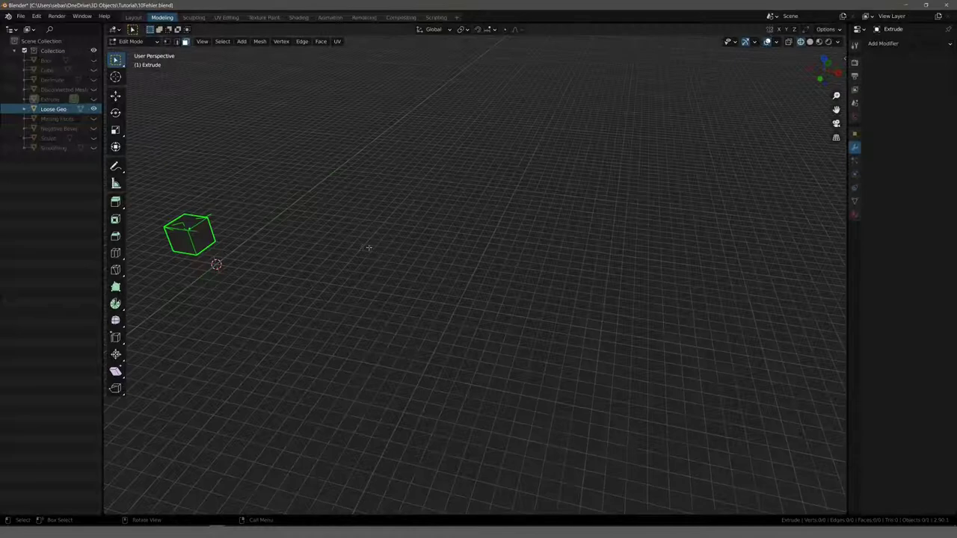
scroll(419, 224, "up", 2)
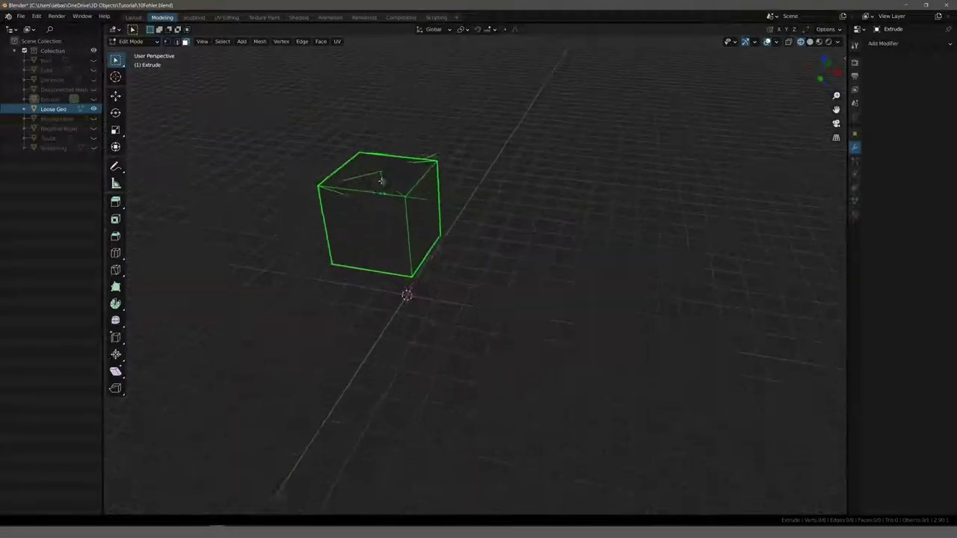
scroll(356, 183, "up", 3)
key("KP_Decimal")
scroll(419, 203, "up", 1)
scroll(316, 201, "up", 2)
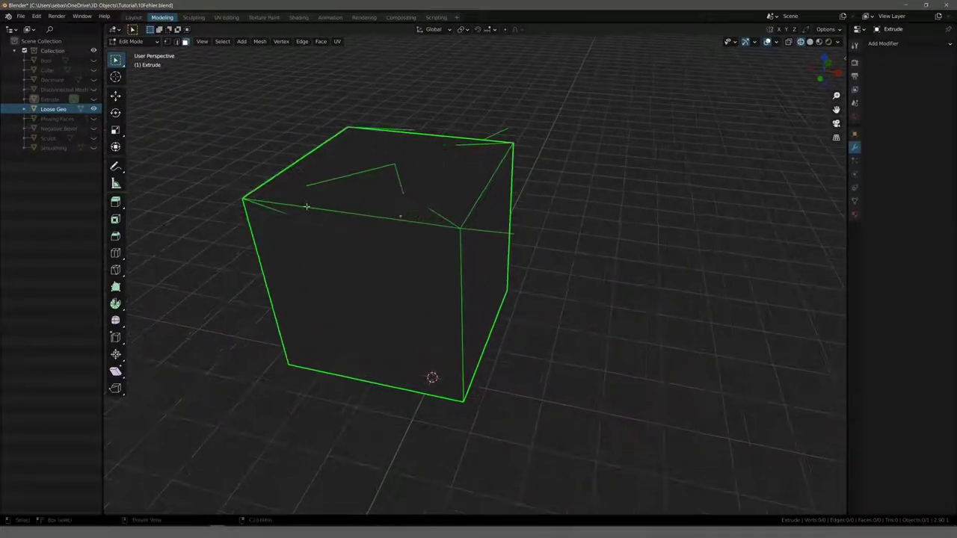
middle_click_drag(316, 200, 351, 213)
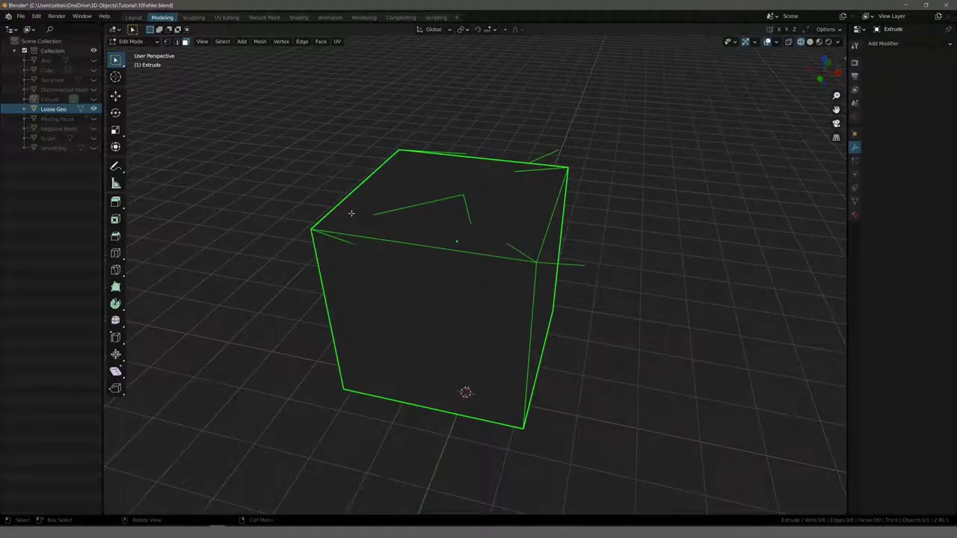
Step: Enter Edit Mode on Loose Geo and select the geometry linked to its top face
key("Tab")
mouse_move(444, 235)
middle_mouse_down()
mouse_move(367, 214)
mouse_move(391, 229)
middle_mouse_up()
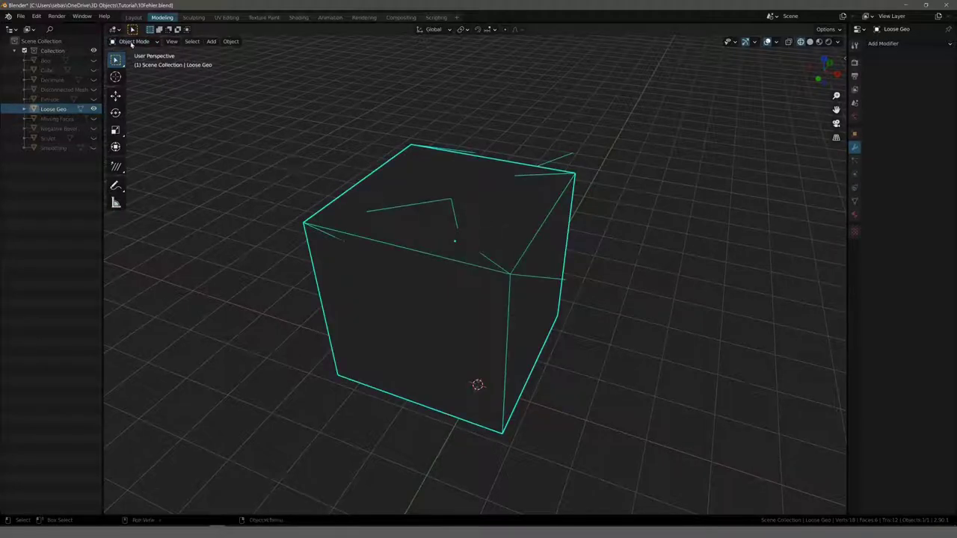
left_click(133, 41)
left_click(138, 62)
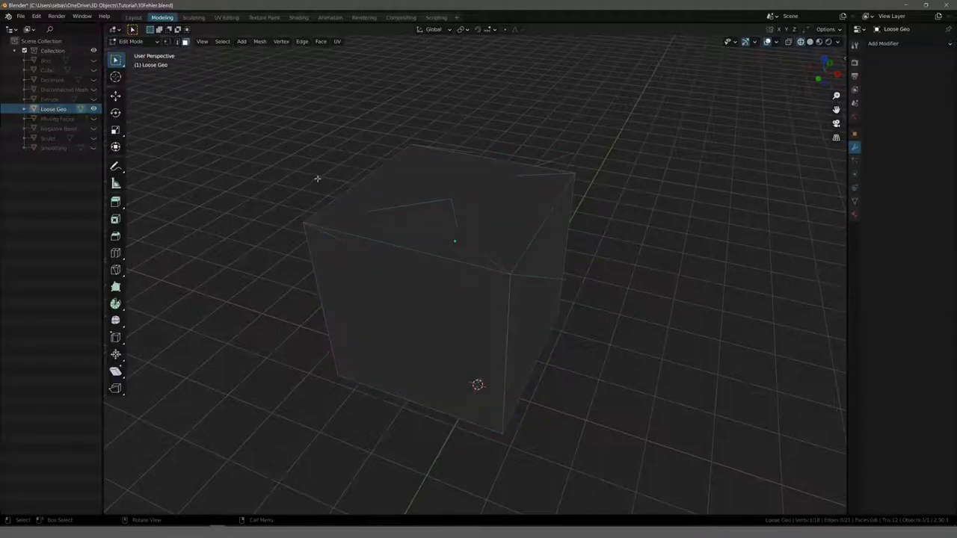
key("a")
middle_click_drag(317, 178, 305, 170)
left_click(441, 191)
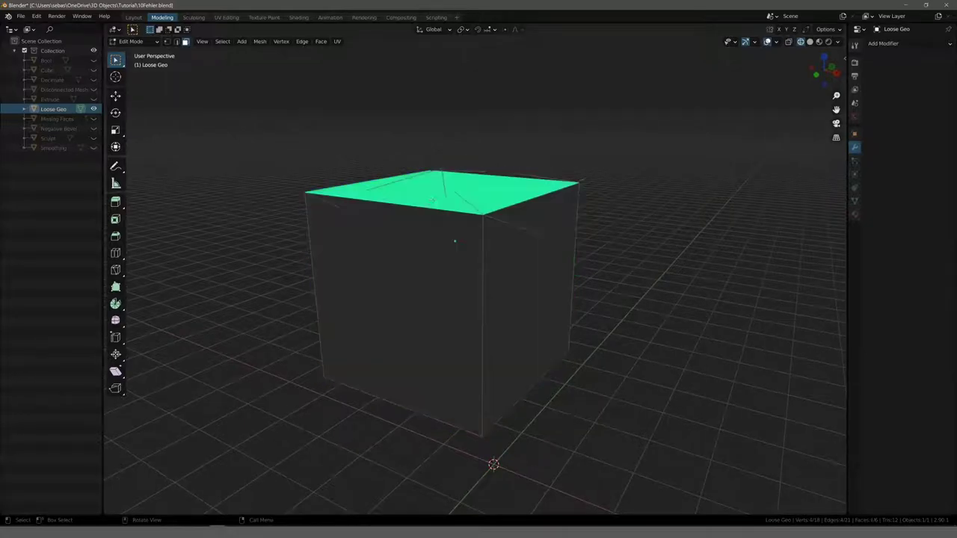
key("ctrl+l")
middle_click_drag(396, 196, 351, 210)
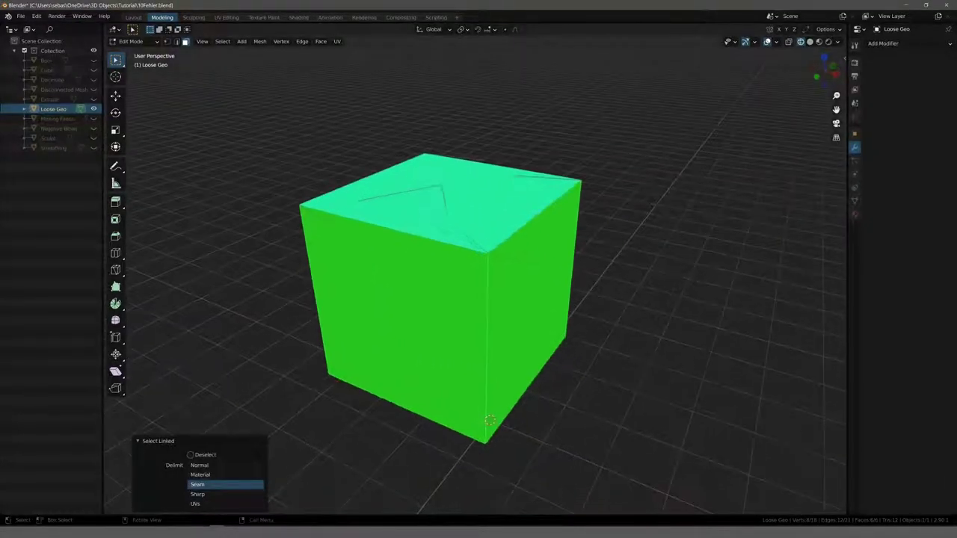
scroll(433, 257, "down", 2)
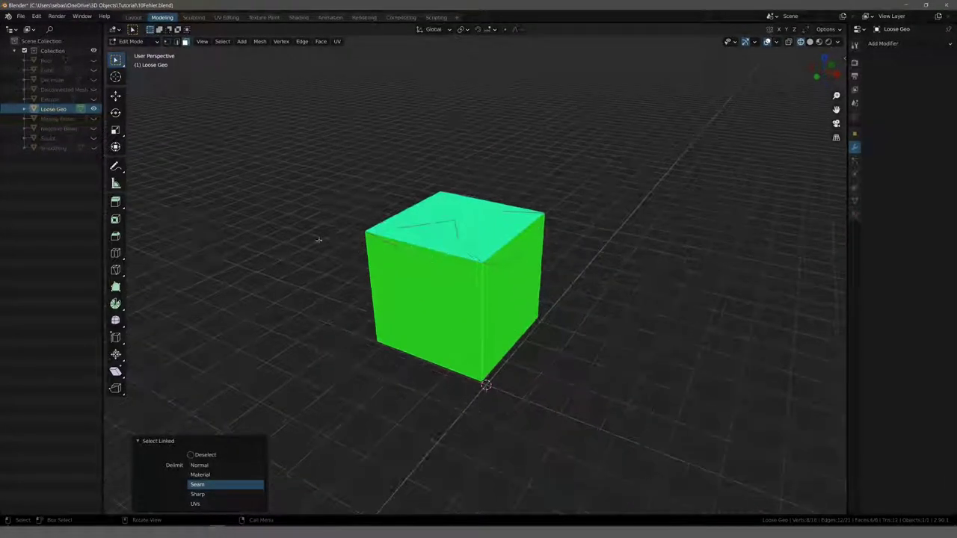
key("g")
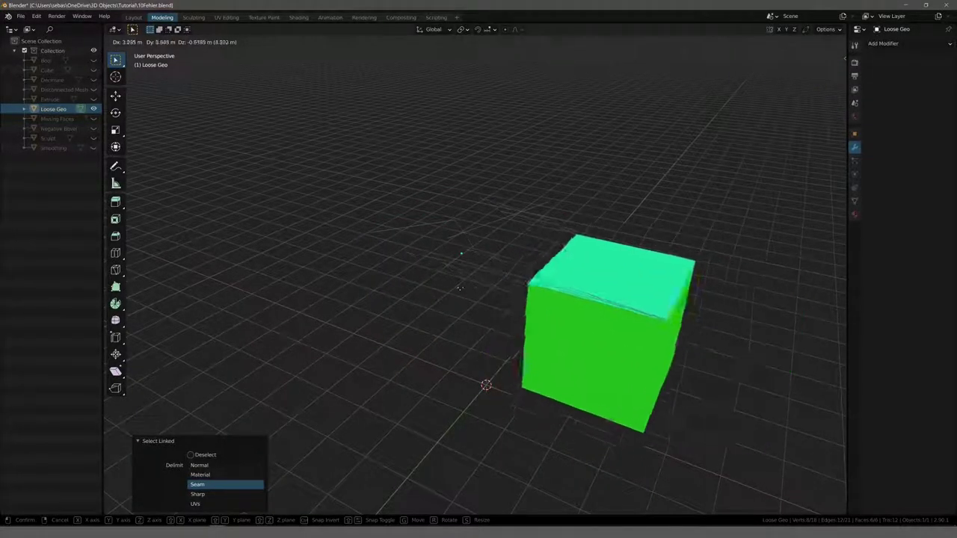
key("Escape")
middle_click_drag(319, 209, 343, 230)
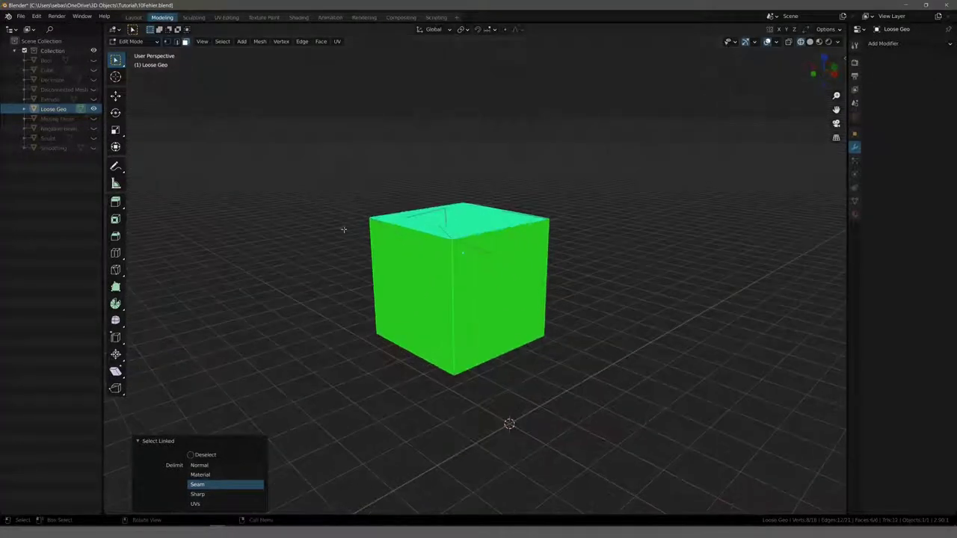
Step: Select all vertices and run Delete Loose via the F3 search for 'loose'
key("1")
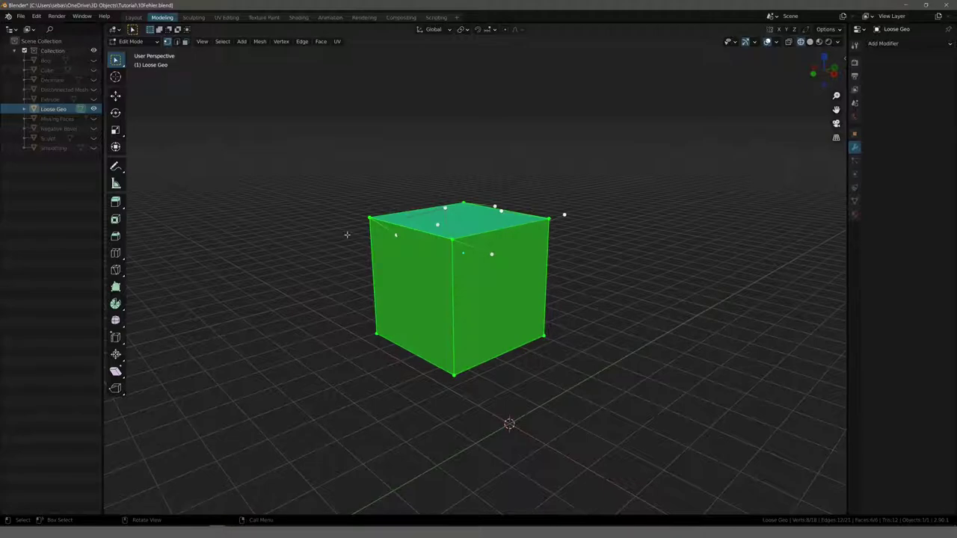
key("a")
key("F3")
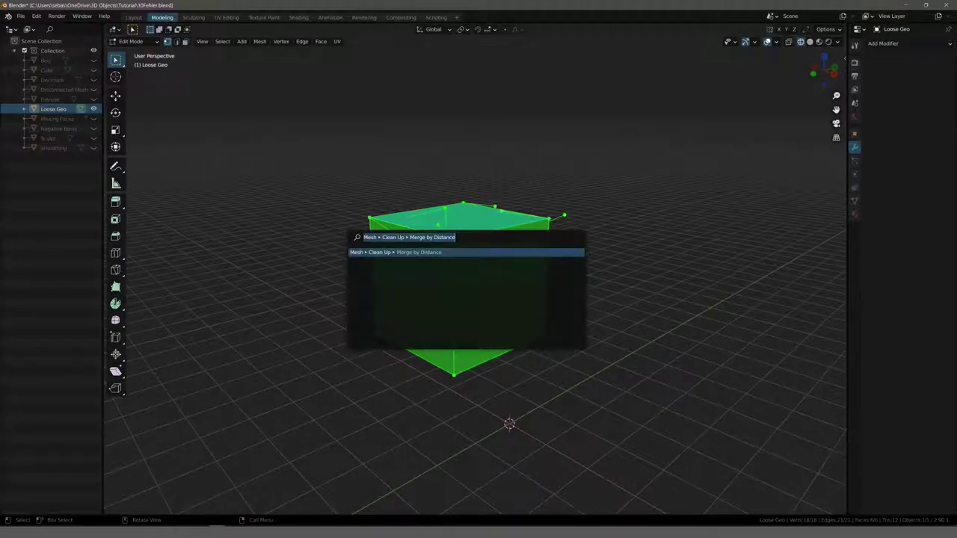
type("loose")
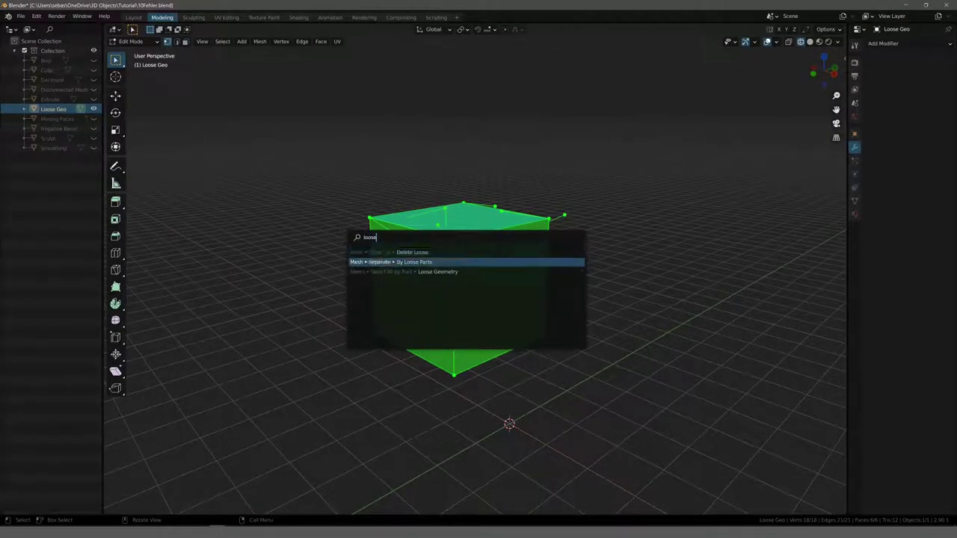
left_click(402, 252)
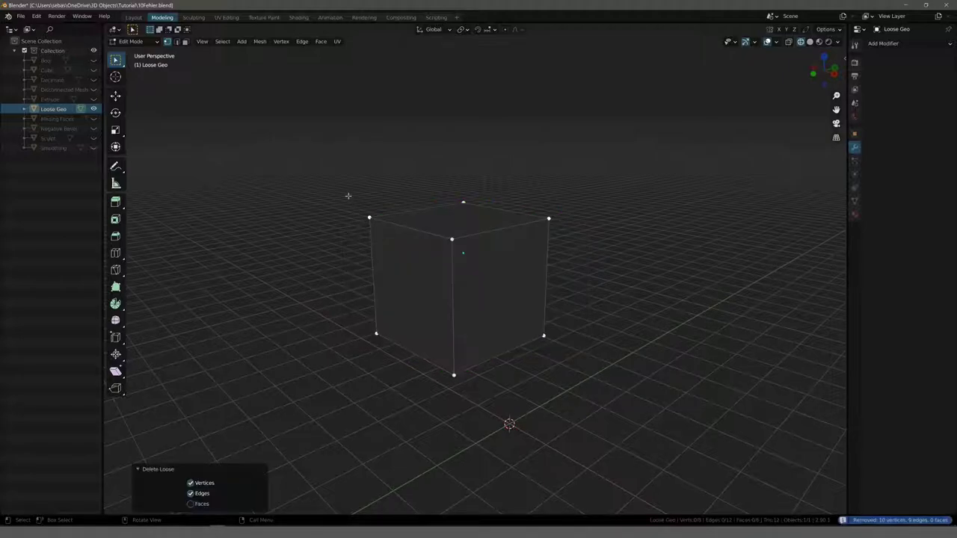
mouse_move(382, 187)
middle_mouse_down()
mouse_move(261, 175)
mouse_move(292, 115)
mouse_move(367, 179)
mouse_move(461, 208)
mouse_move(464, 180)
mouse_move(479, 167)
mouse_move(339, 205)
mouse_move(275, 182)
mouse_move(417, 133)
mouse_move(446, 225)
mouse_move(295, 175)
middle_mouse_up()
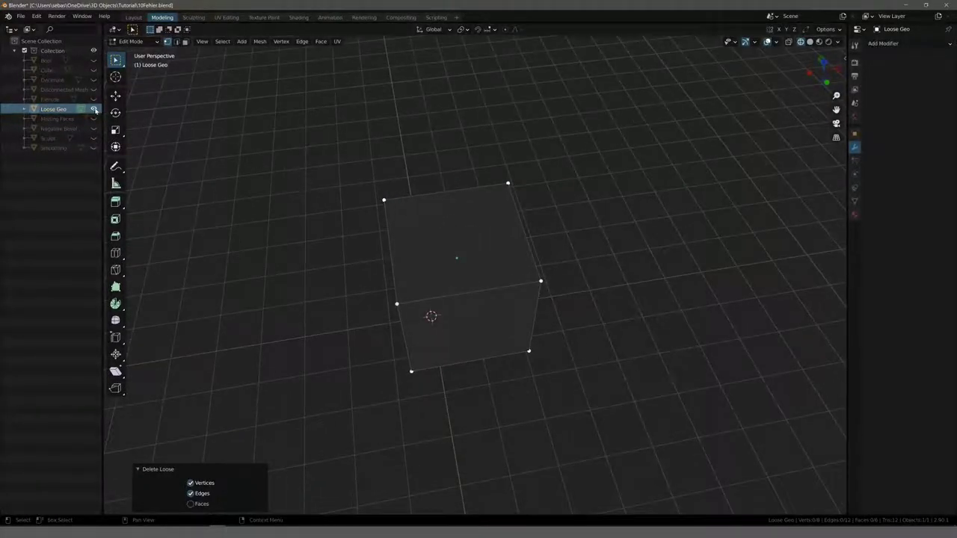
Step: Hide Loose Geo and bring the Missing Faces object into view, selected in Object Mode
left_click(95, 119, "ctrl")
left_click(75, 121)
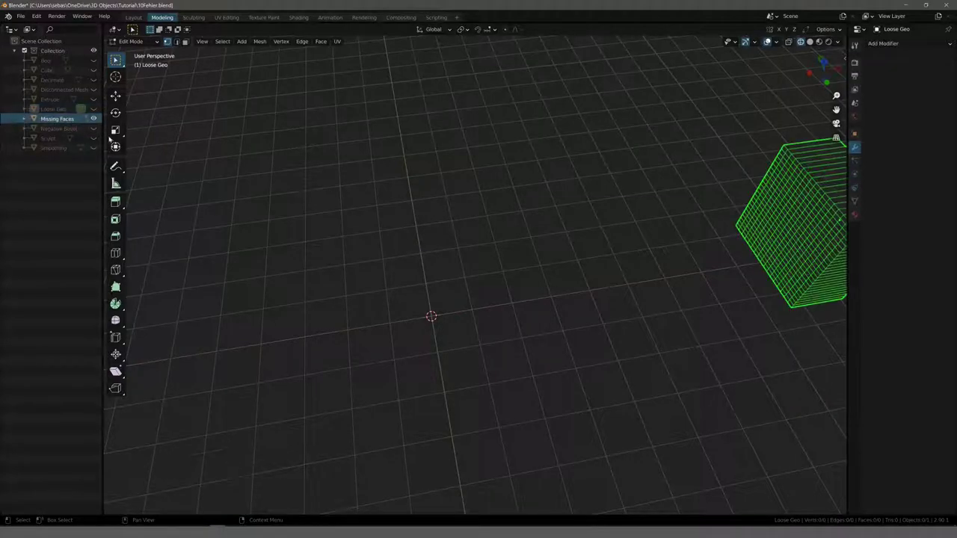
mouse_move(150, 187)
middle_mouse_down()
mouse_move(243, 199)
mouse_move(401, 194)
middle_mouse_up()
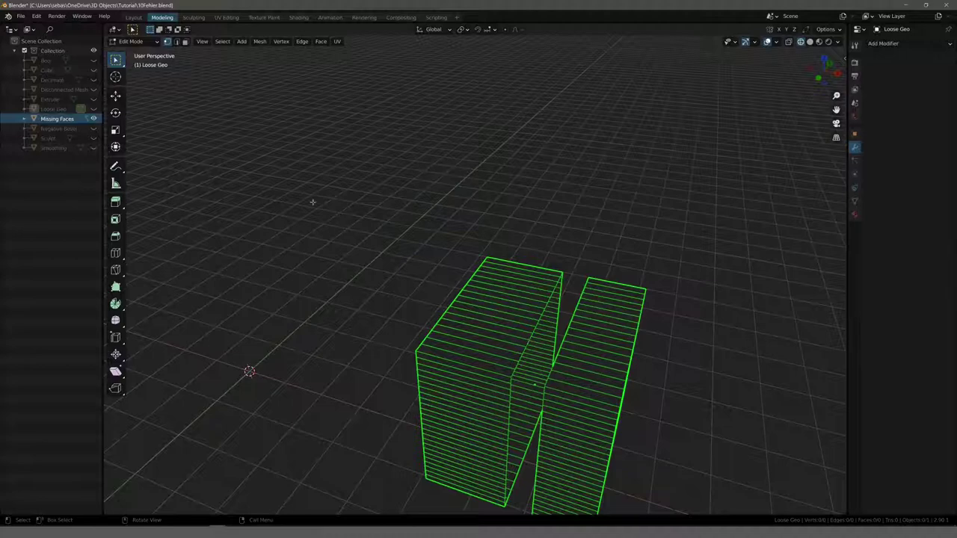
left_click(134, 42)
left_click(139, 52)
key("h")
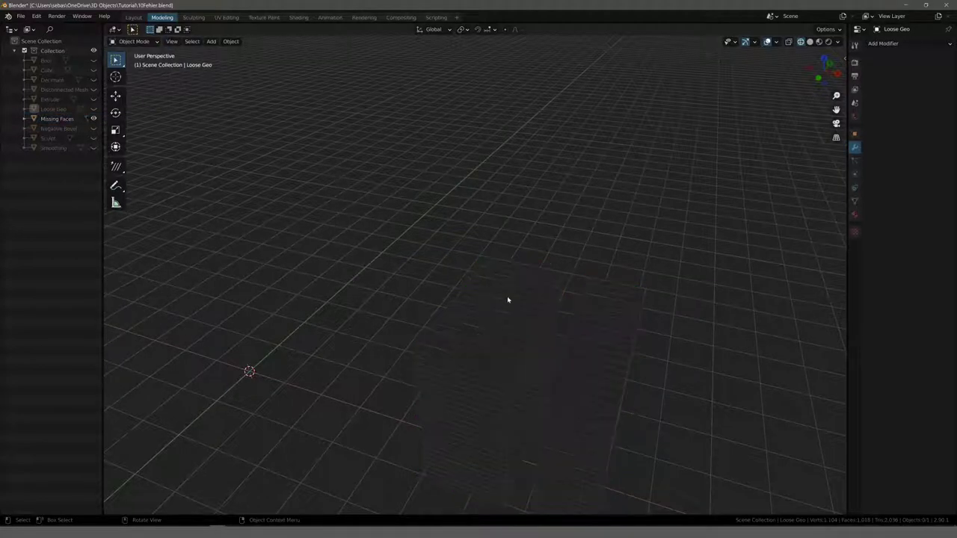
key("alt+h")
Step: In Edit Mode on Missing Faces, switch to edge select and select the gap's edge loop
left_click(133, 41)
left_click(139, 52)
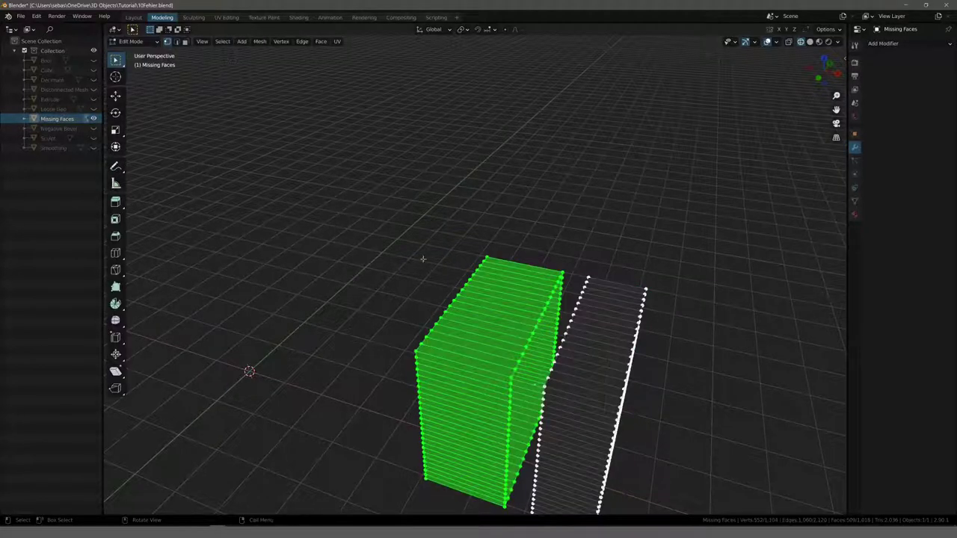
middle_click_drag(381, 273, 424, 214)
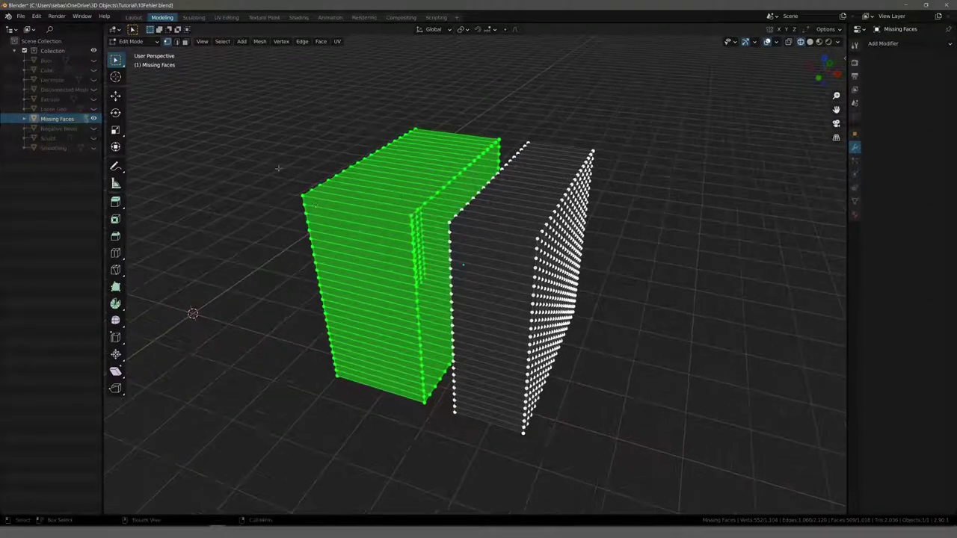
key("alt+a")
key("2")
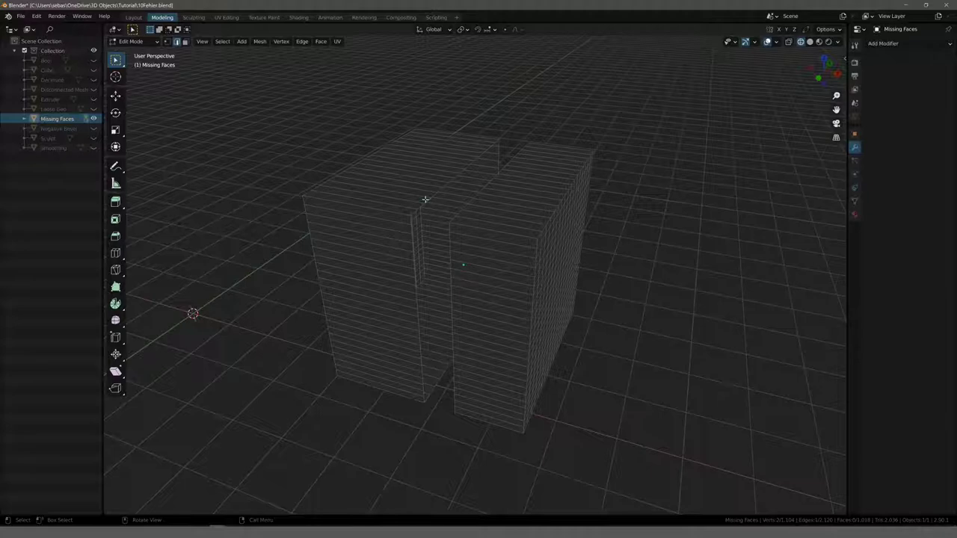
left_click(426, 200, "alt")
Step: Try filling the gap with a face and a triangulated fill (both undone), then Grid Fill
mouse_move(461, 211)
middle_mouse_down()
mouse_move(396, 177)
mouse_move(414, 182)
middle_mouse_up()
key("f")
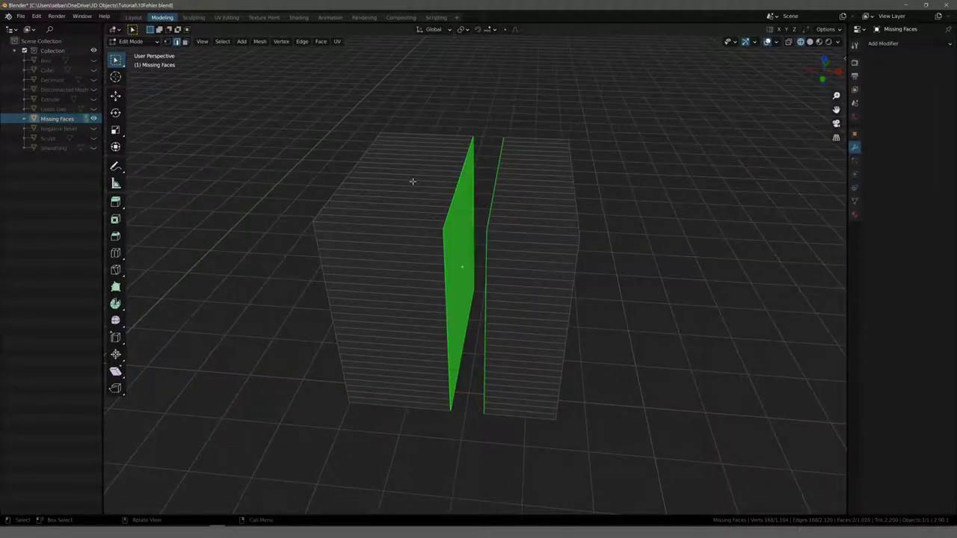
key("ctrl+z")
key("alt+f")
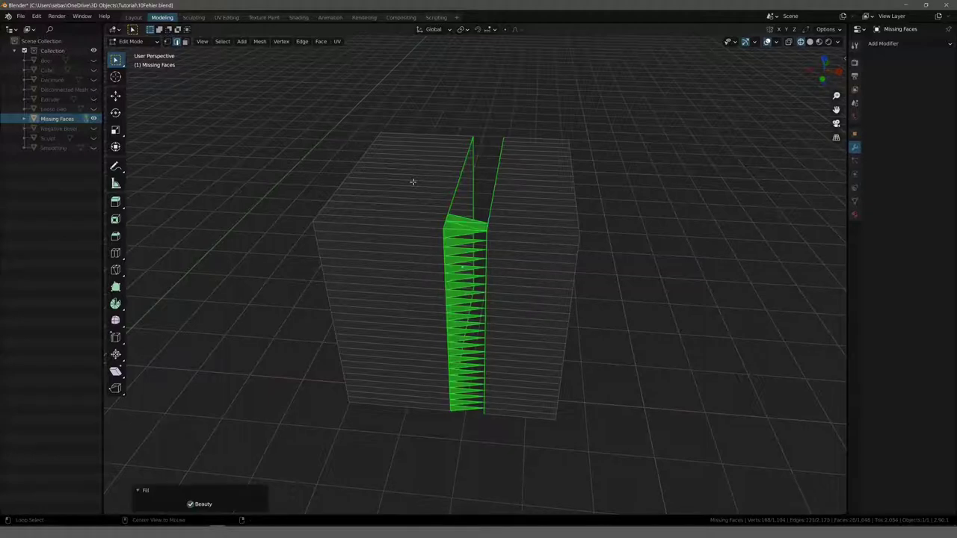
key("ctrl+z")
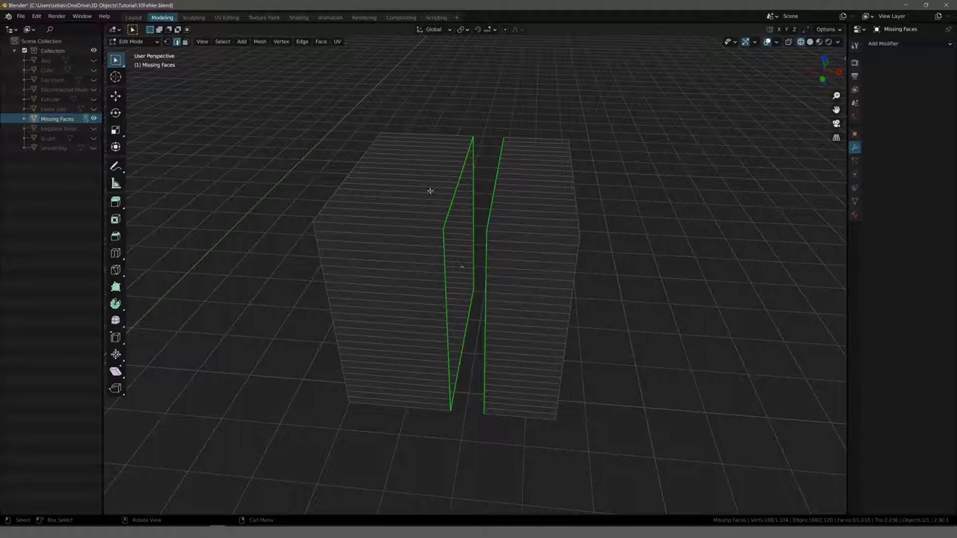
key("F3")
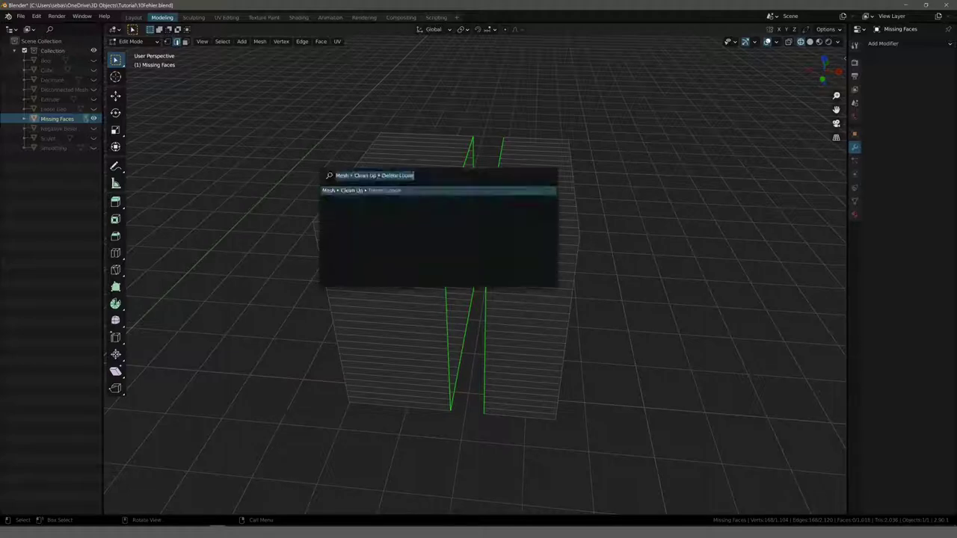
type("grid")
key("Down")
key("Return")
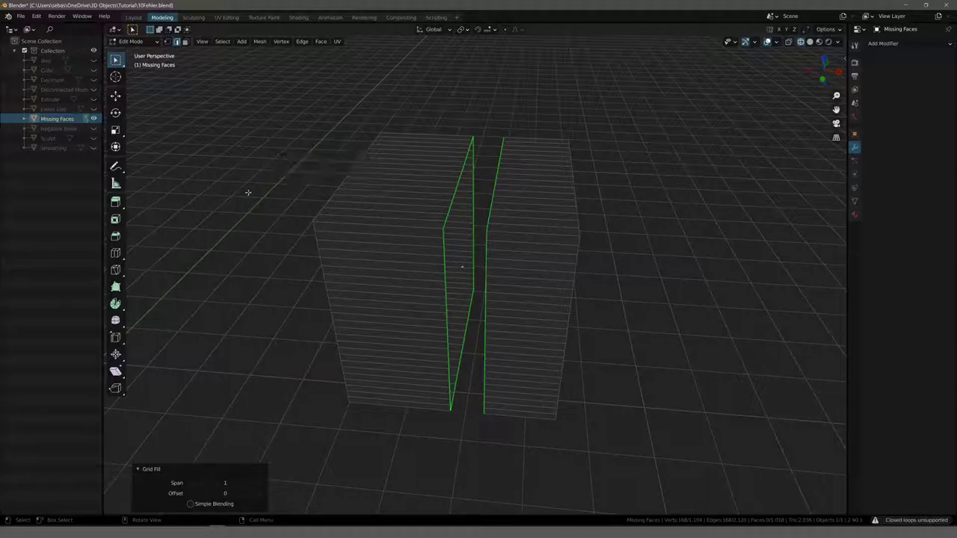
Step: Bridge Edge Loops across the gap, inspect the new strip, and hide Missing Faces
key("F3")
type("brid")
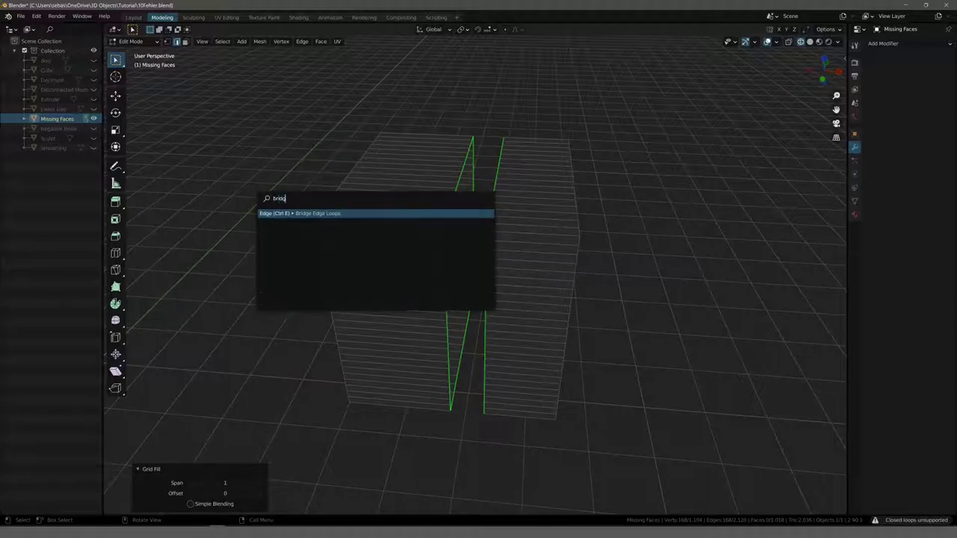
key("Return")
right_click(253, 198)
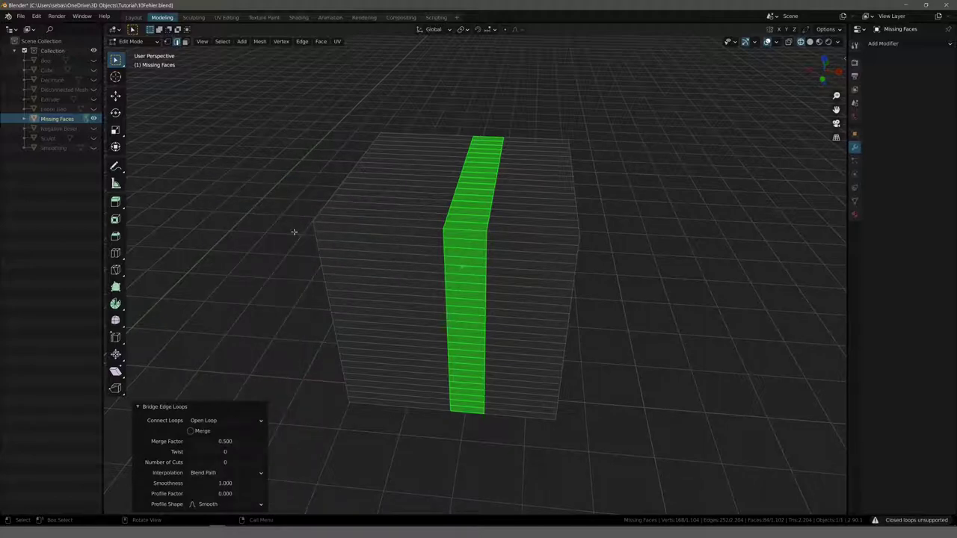
mouse_move(293, 228)
middle_mouse_down()
mouse_move(276, 152)
mouse_move(293, 222)
middle_mouse_up()
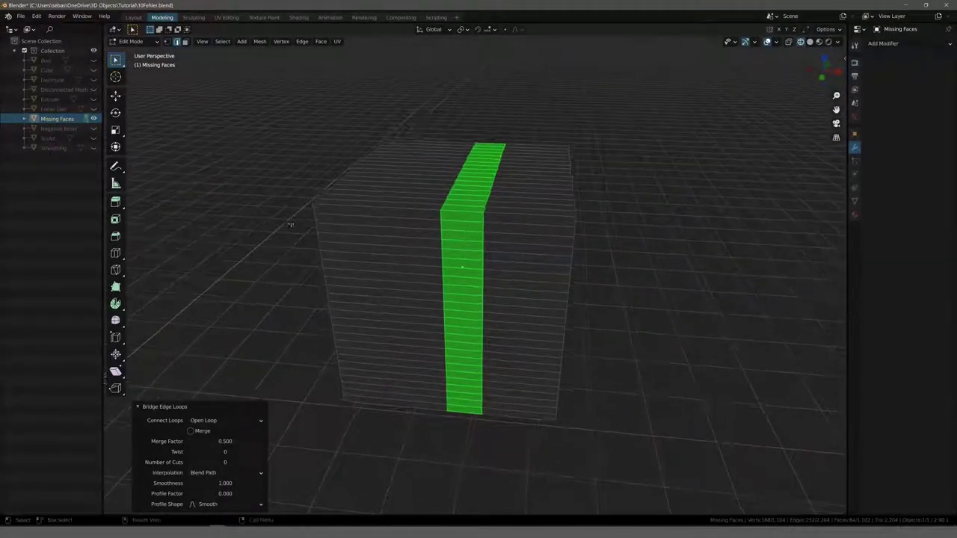
left_click(94, 129, "ctrl")
Step: Select and frame the Negative Bevel cube, switch to face select, and return to Object Mode
left_click(57, 130)
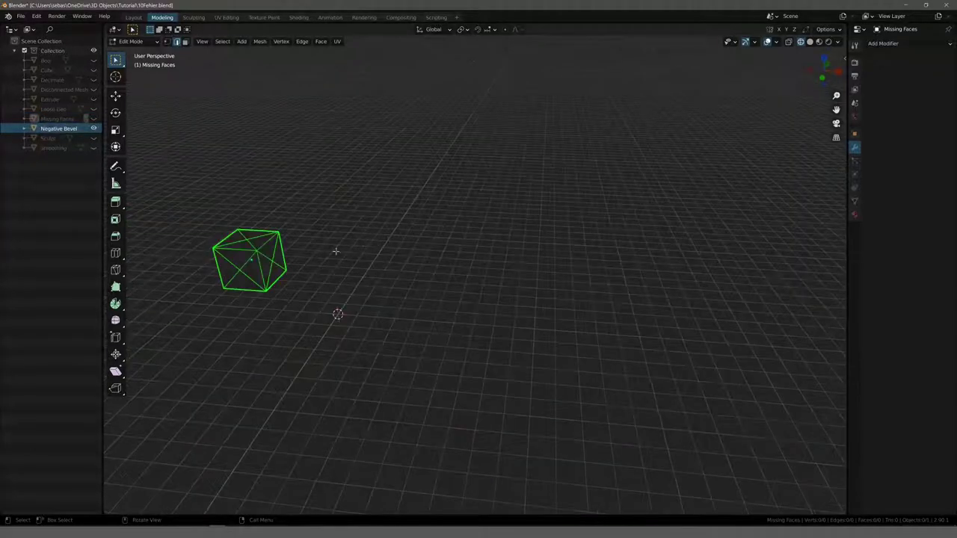
key("Home")
scroll(337, 222, "up", 5)
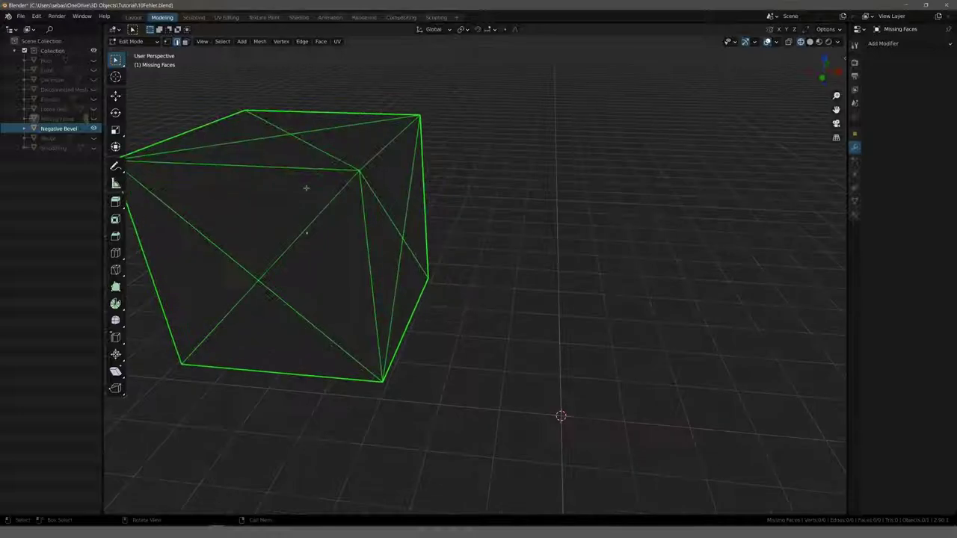
mouse_move(305, 187)
middle_mouse_down("shift")
mouse_move(341, 216)
mouse_move(290, 226)
mouse_move(431, 243)
middle_mouse_up("shift")
scroll(274, 207, "down", 3)
scroll(339, 235, "up", 2)
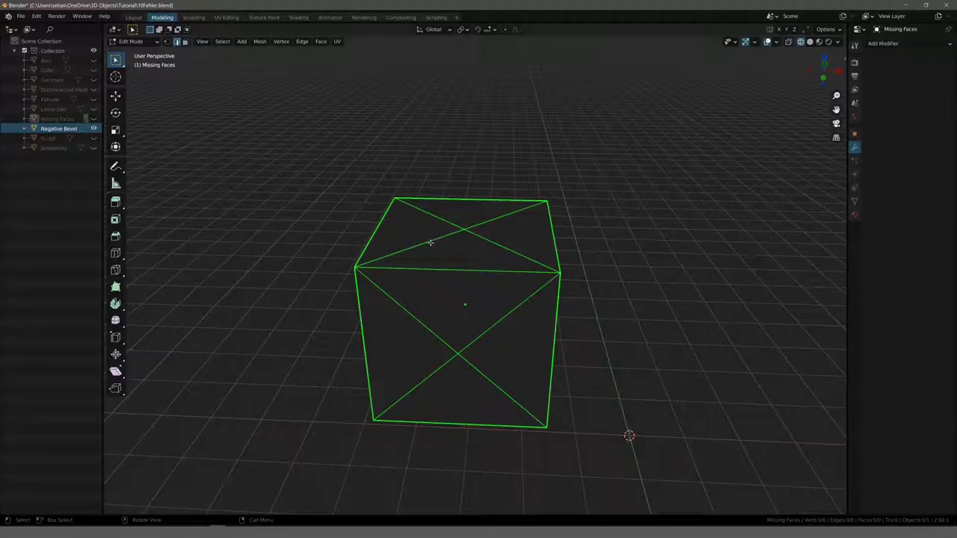
left_click(184, 41)
key("Tab")
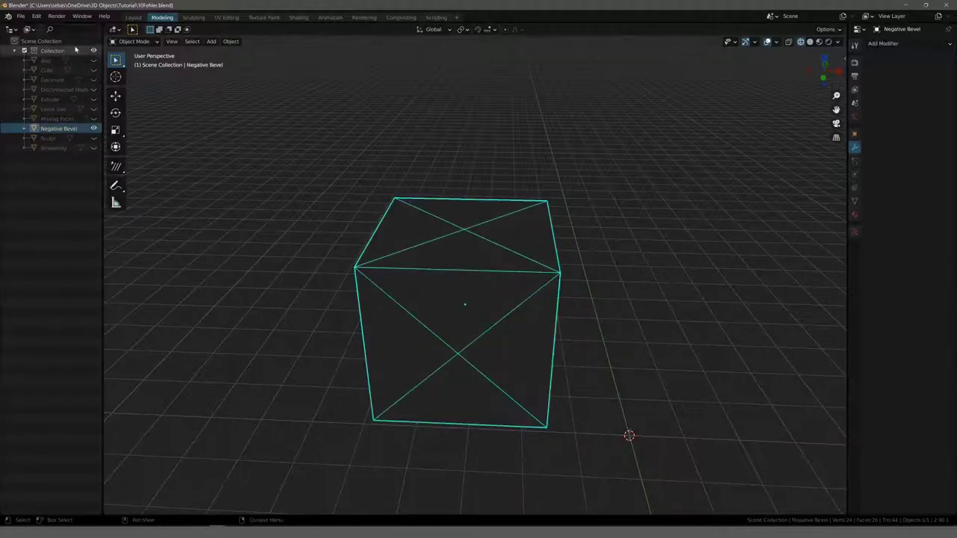
Step: Enter Edit Mode on Negative Bevel, cancel a trial top-face extrude, and select the linked cube
left_click(137, 42)
left_click(135, 63)
left_click(411, 248)
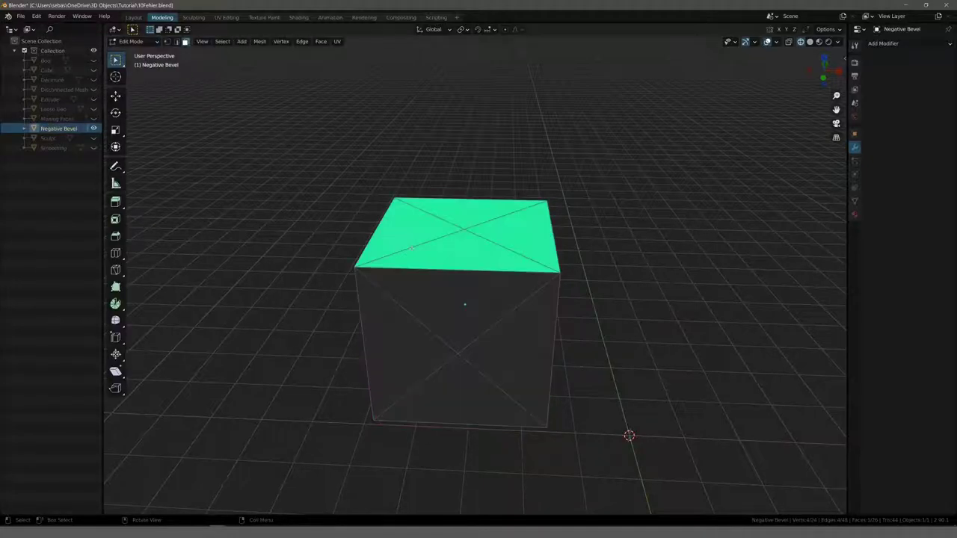
key("e")
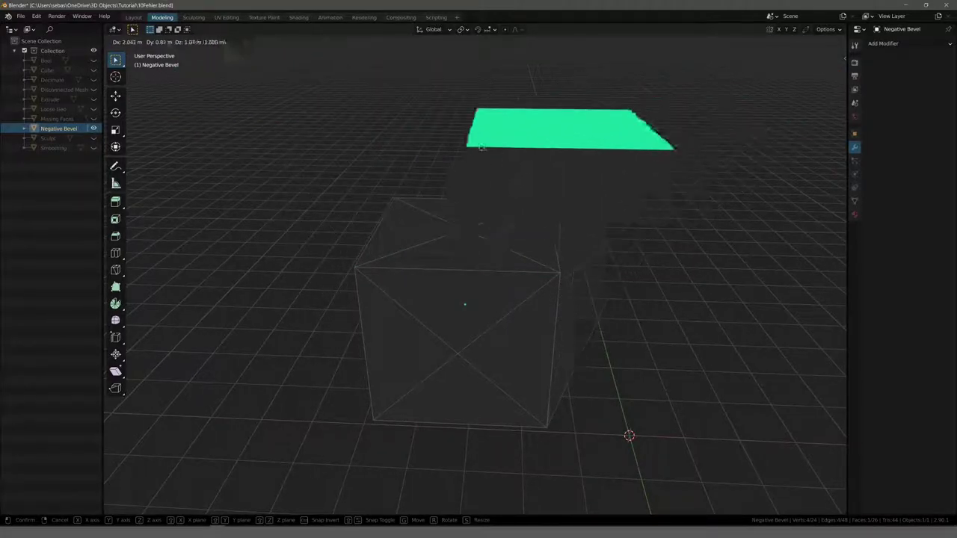
right_click(343, 125)
middle_click_drag(346, 127, 381, 208)
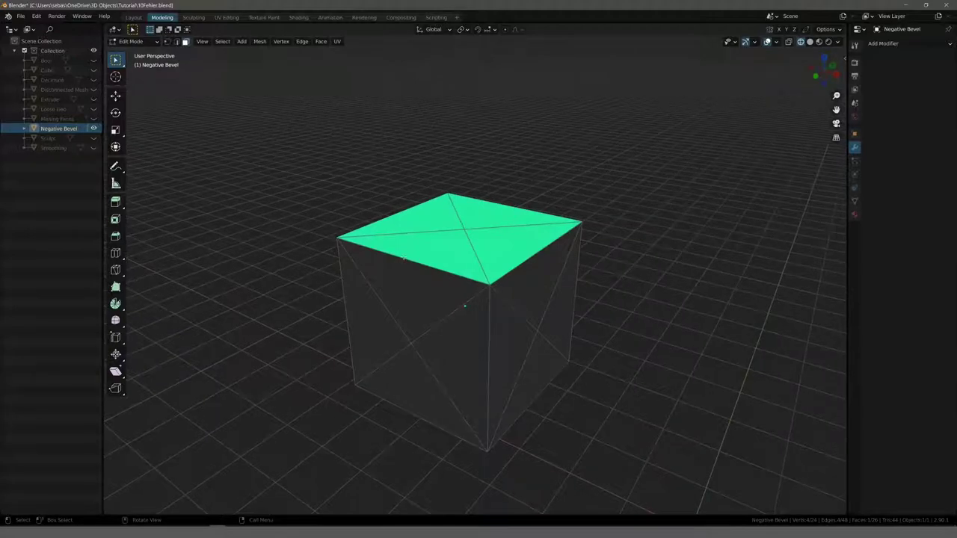
key("l")
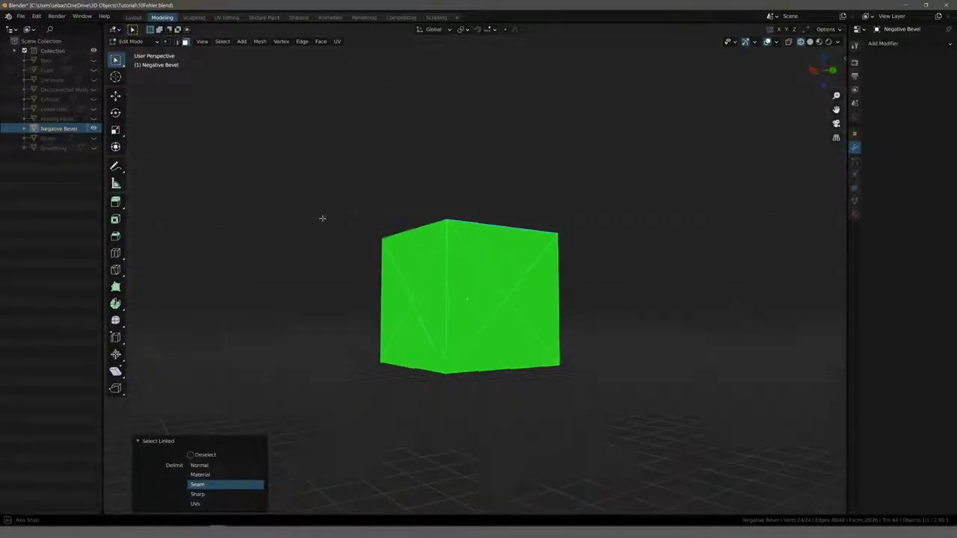
Step: Select the cube's right, left and top faces, then orbit to view it from below
middle_click_drag(321, 216, 387, 199)
middle_click_drag(353, 243, 398, 230)
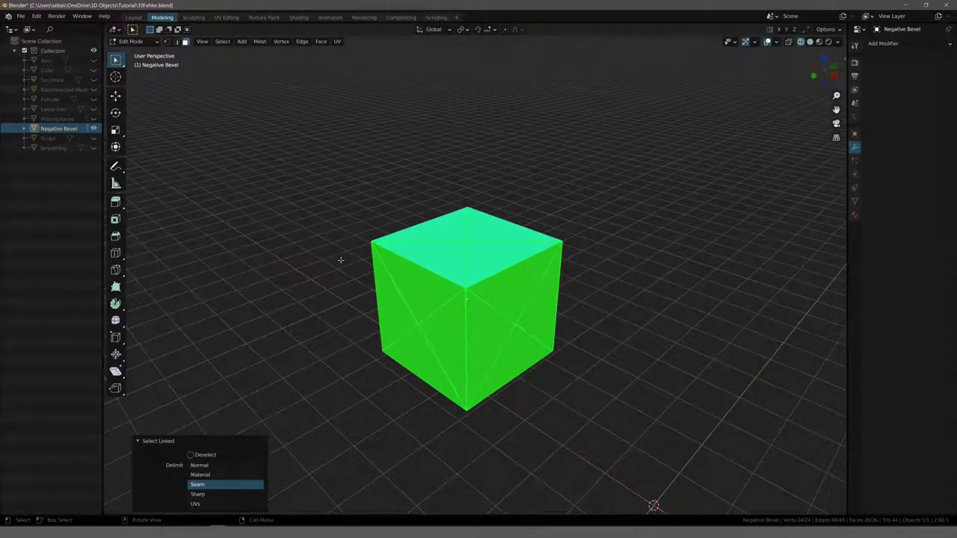
mouse_move(340, 260)
middle_mouse_down()
mouse_move(342, 180)
mouse_move(356, 152)
mouse_move(291, 252)
mouse_move(207, 229)
mouse_move(603, 374)
mouse_move(472, 237)
mouse_move(411, 259)
mouse_move(346, 265)
middle_mouse_up()
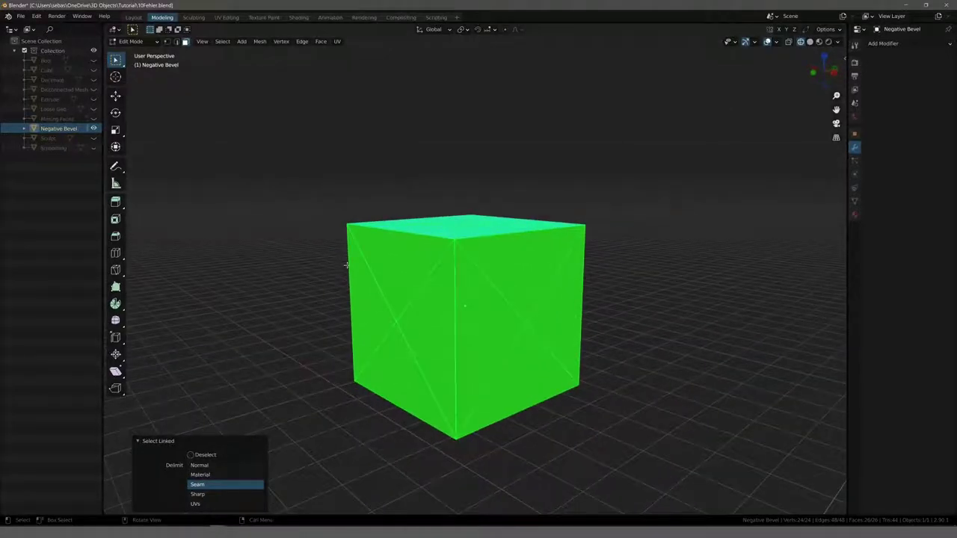
left_click(517, 268)
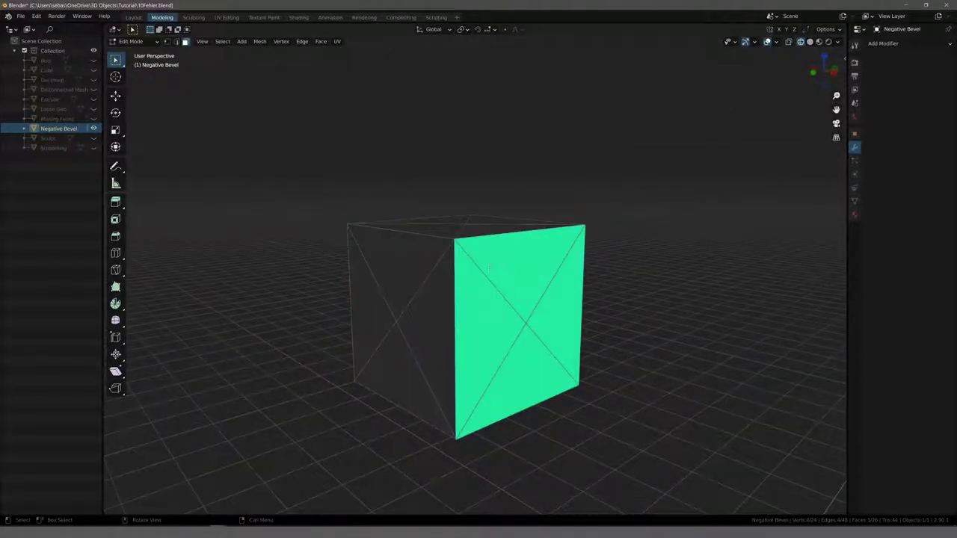
left_click(407, 253, "shift")
left_click(433, 225, "shift")
middle_click_drag(433, 224, 466, 217)
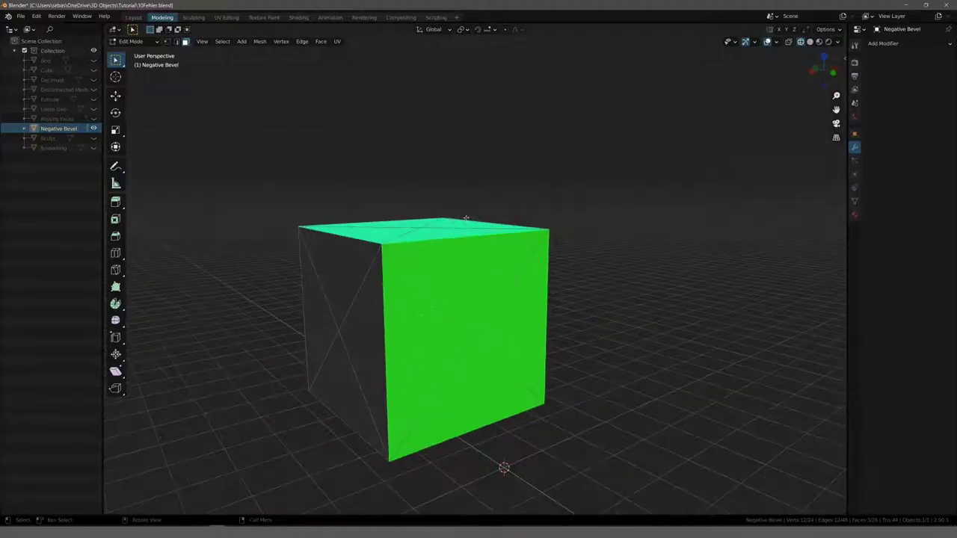
mouse_move(355, 257)
middle_mouse_down()
mouse_move(412, 261)
mouse_move(376, 317)
mouse_move(295, 216)
mouse_move(356, 244)
middle_mouse_up()
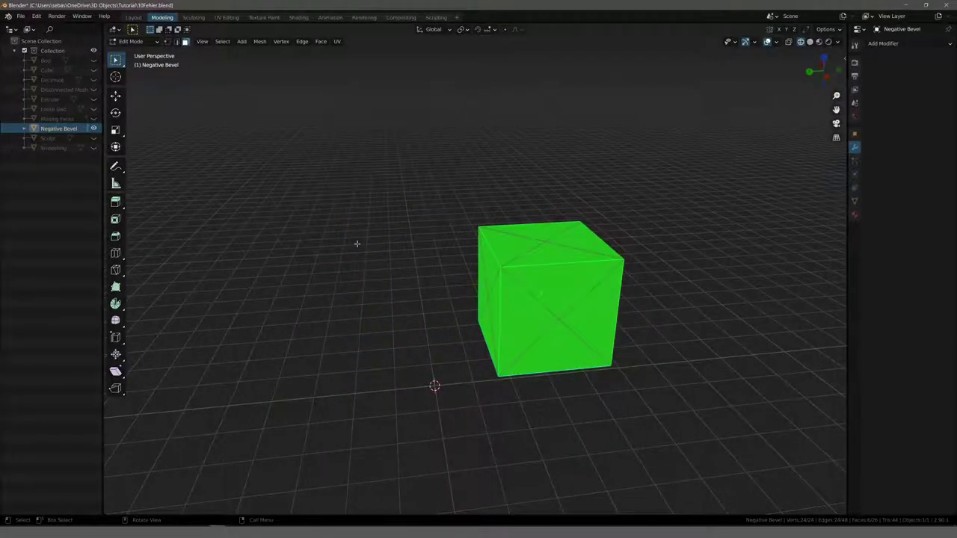
Step: Duplicate the selected cube and move the copy 3.74 m along X
right_click(512, 247)
key("Escape")
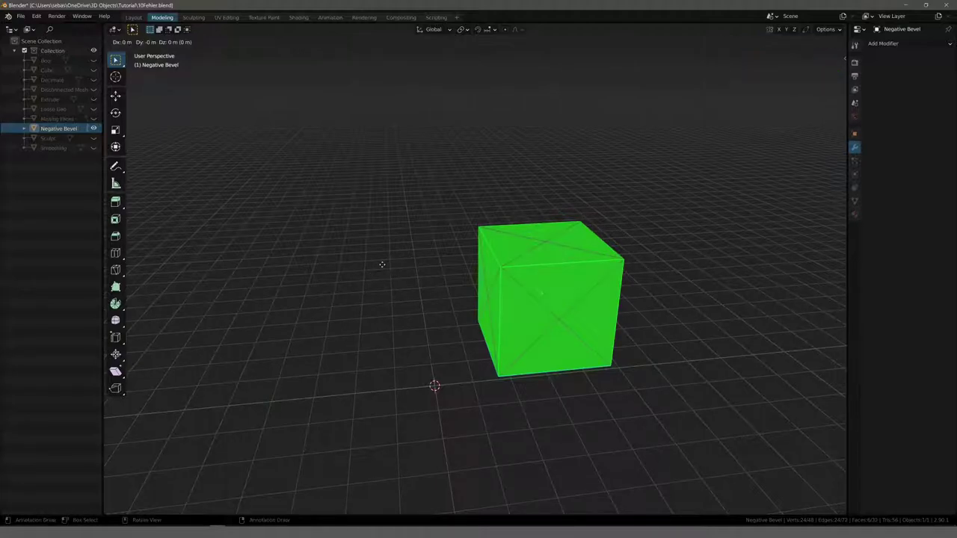
key("shift+d")
key("x")
left_click(305, 223)
mouse_move(305, 223)
middle_mouse_down()
mouse_move(409, 225)
mouse_move(400, 240)
mouse_move(419, 285)
mouse_move(411, 230)
mouse_move(373, 245)
middle_mouse_up()
scroll(411, 229, "up", 3)
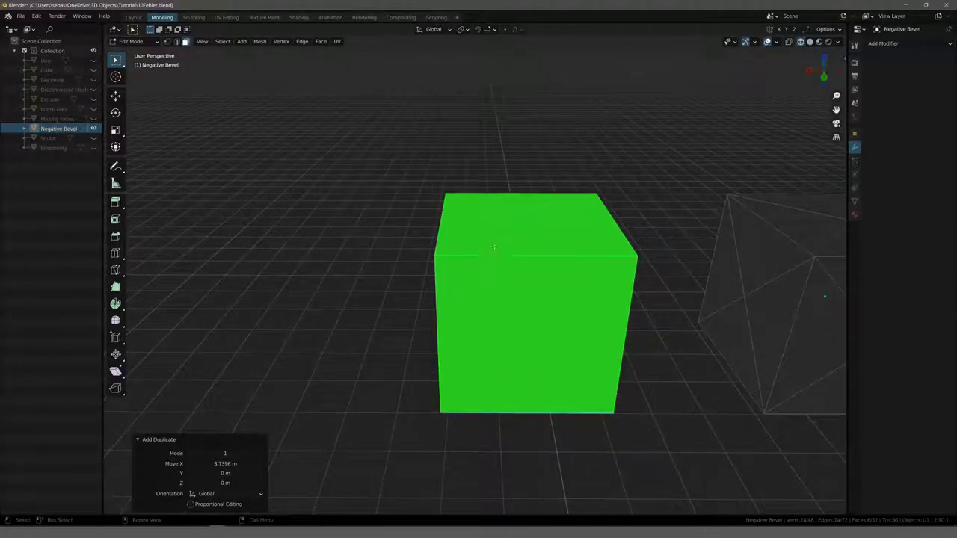
Step: Select the duplicate's top face, cancel two trial moves, and switch to vertex select
key("Tab")
key("Tab")
left_click(474, 245)
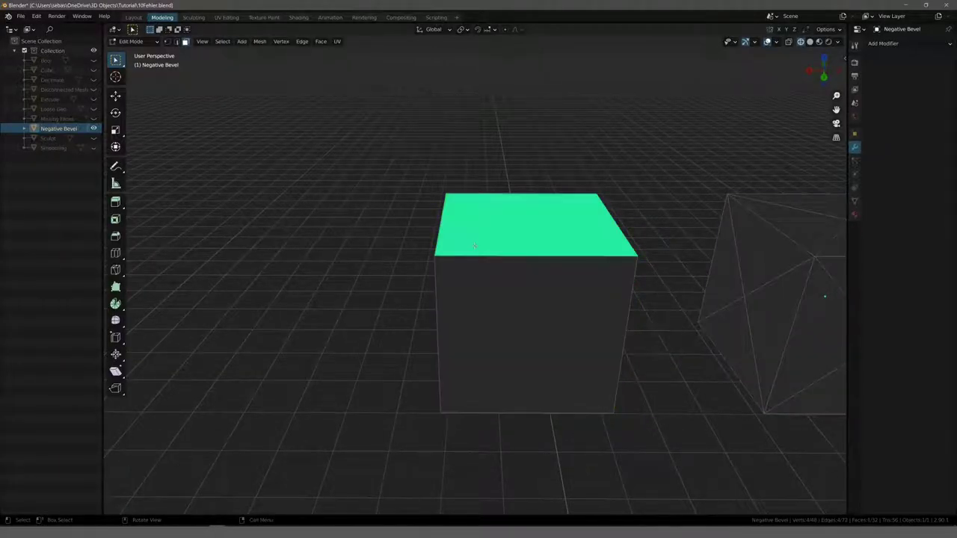
key("g")
key("Escape")
key("g")
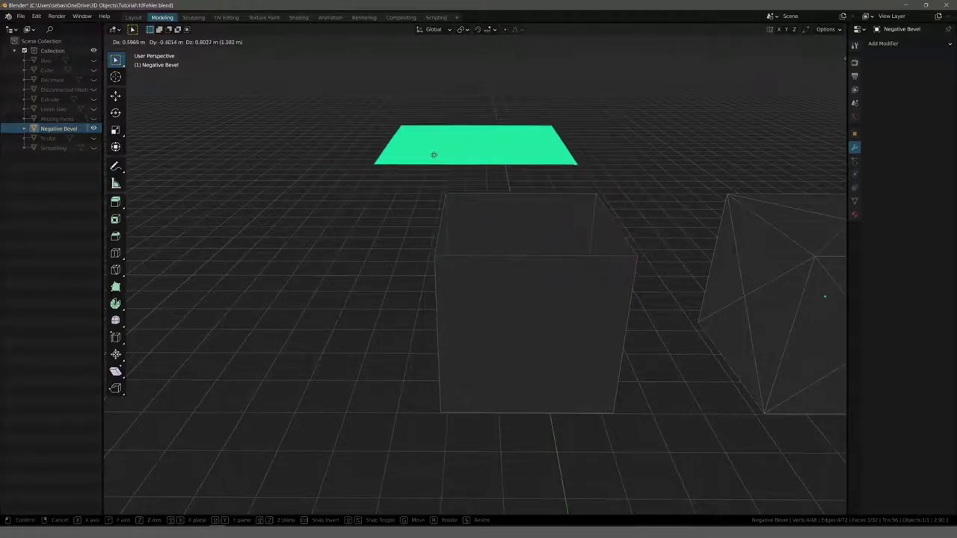
key("Escape")
key("1")
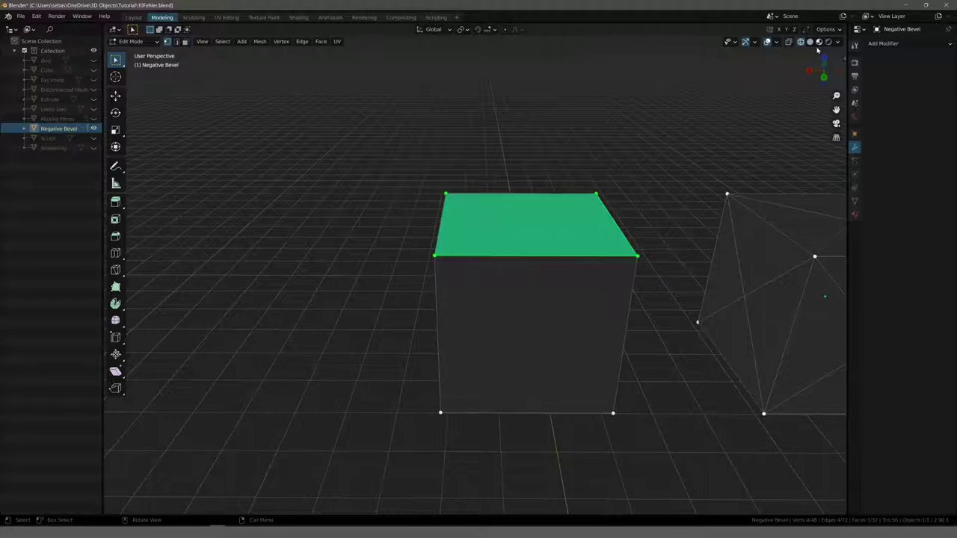
Step: With X-ray on, select all vertices and Merge by Distance at 0.0141 m
left_click(790, 43)
left_click_drag(386, 141, 651, 450)
key("F3")
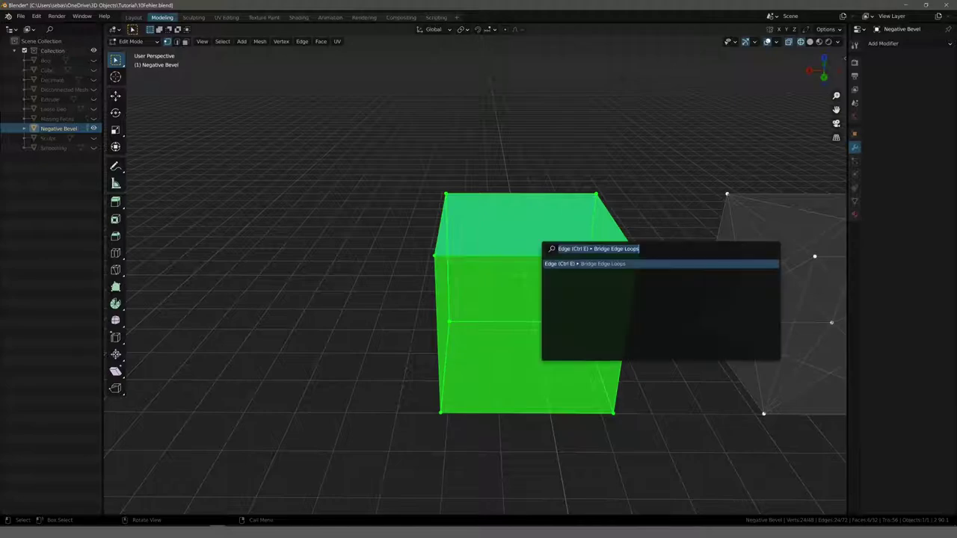
type("mer")
key("Return")
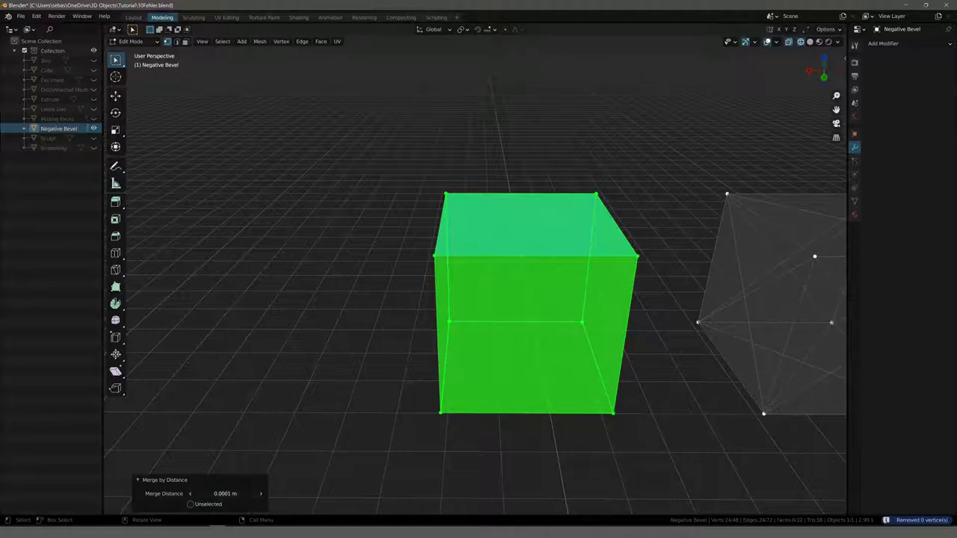
left_click_drag(224, 493, 246, 494)
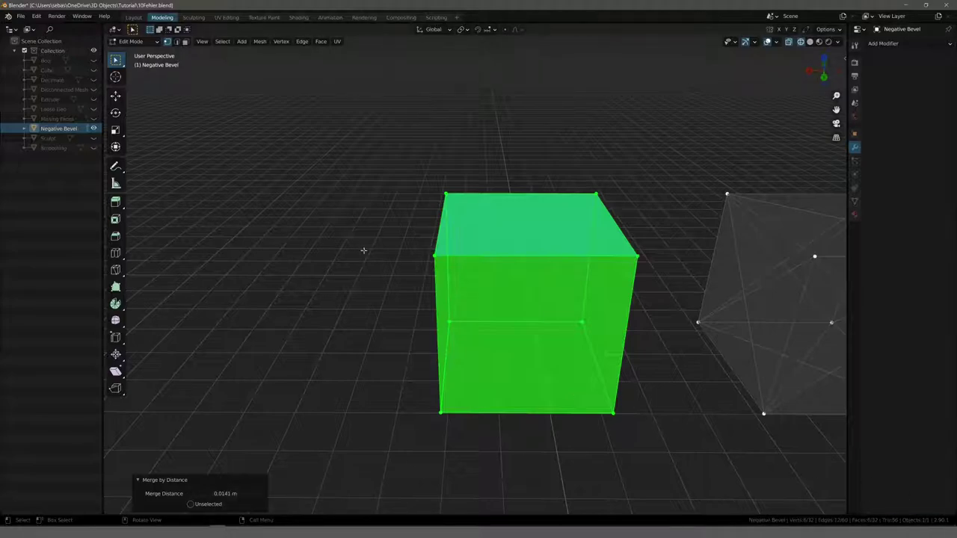
Step: Test-move vertices to confirm the merge, cancel the corner move, and orbit to check both cubes
left_click(387, 259)
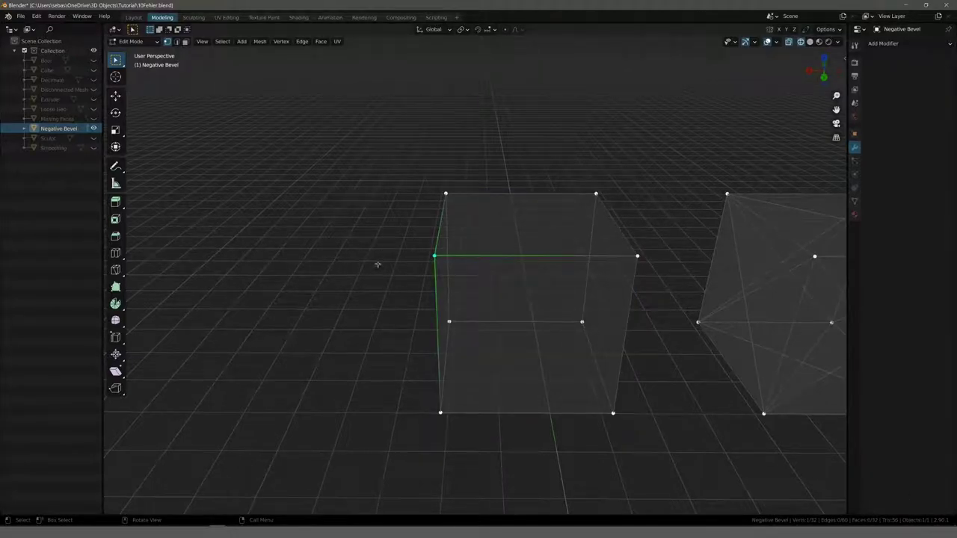
key("g")
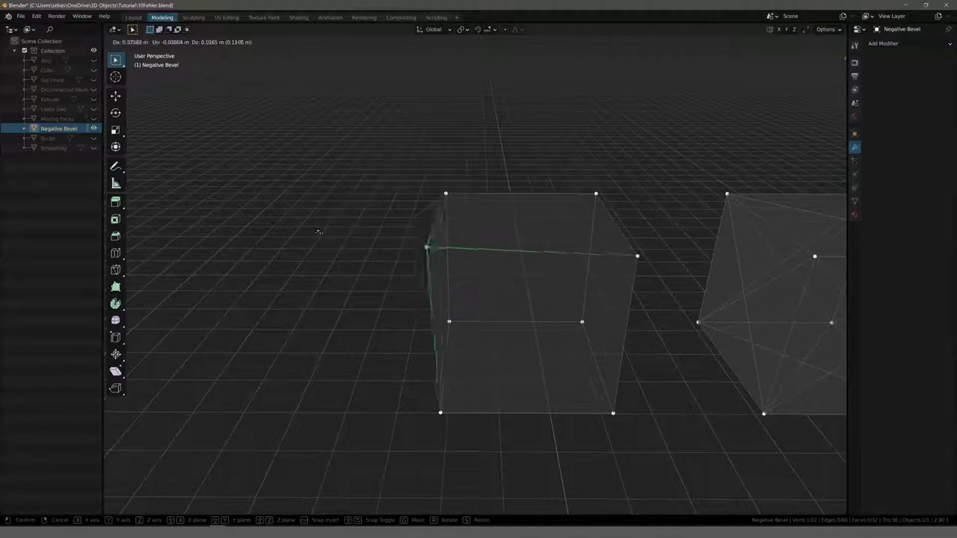
left_click(326, 241)
left_click(444, 194)
key("g")
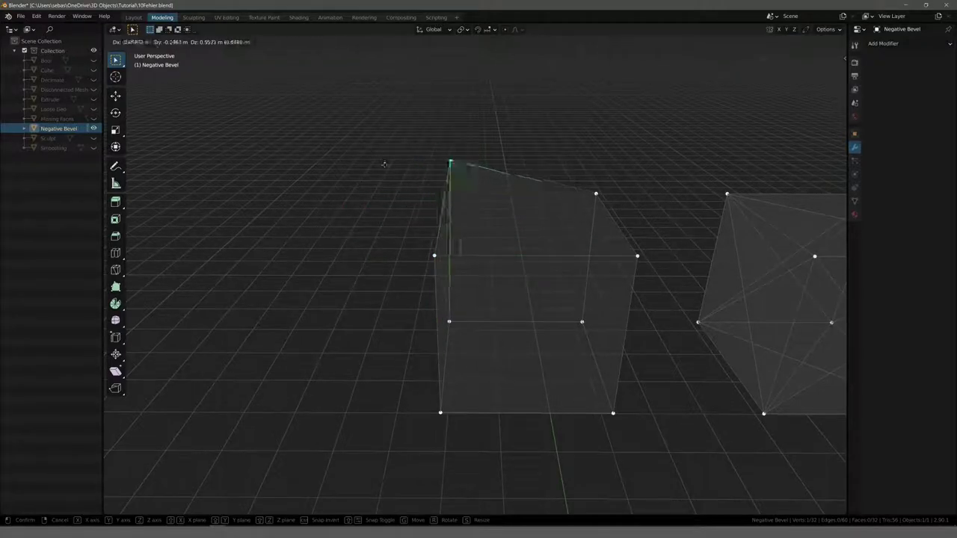
right_click(384, 164)
middle_click_drag(406, 202, 365, 276)
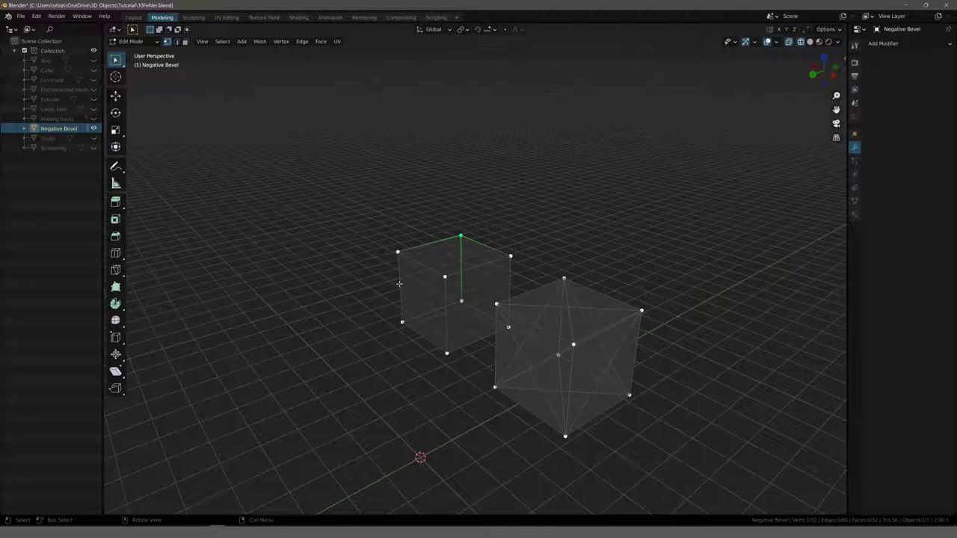
mouse_move(358, 223)
middle_mouse_down()
mouse_move(398, 230)
mouse_move(355, 244)
middle_mouse_up()
Step: Hide Negative Bevel, show Sculpt, switch to Object Mode, and select the cylinder
scroll(401, 260, "down", 4)
scroll(361, 255, "down", 2)
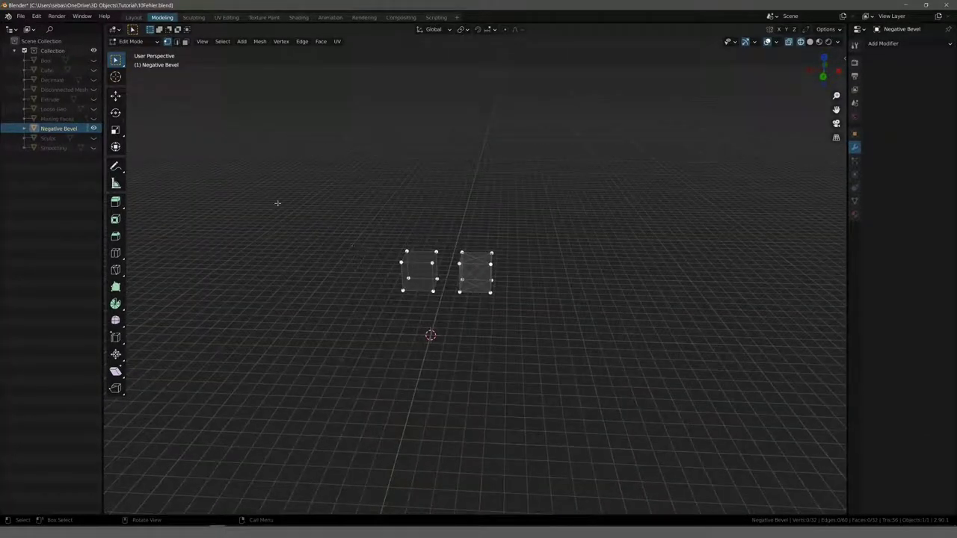
left_click(94, 129)
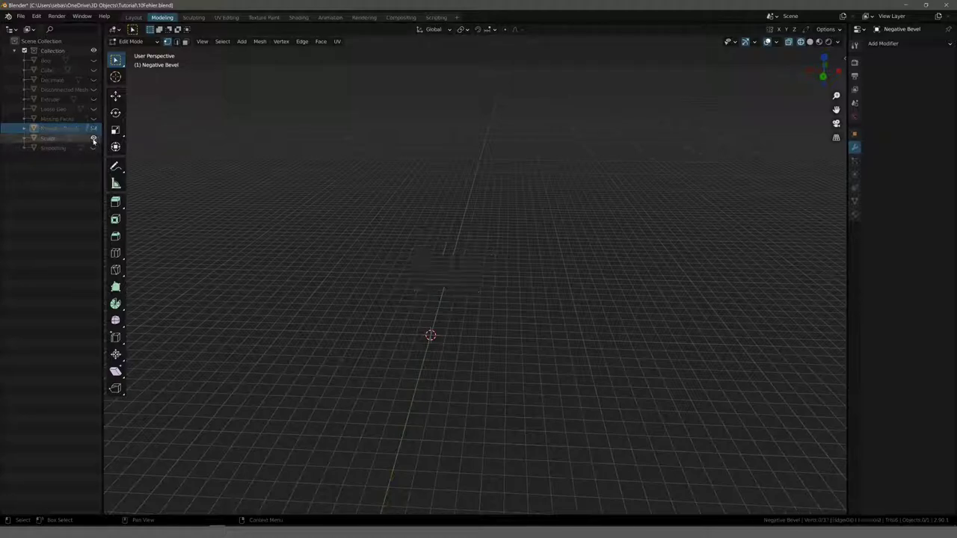
left_click(94, 138)
scroll(355, 214, "up", 3)
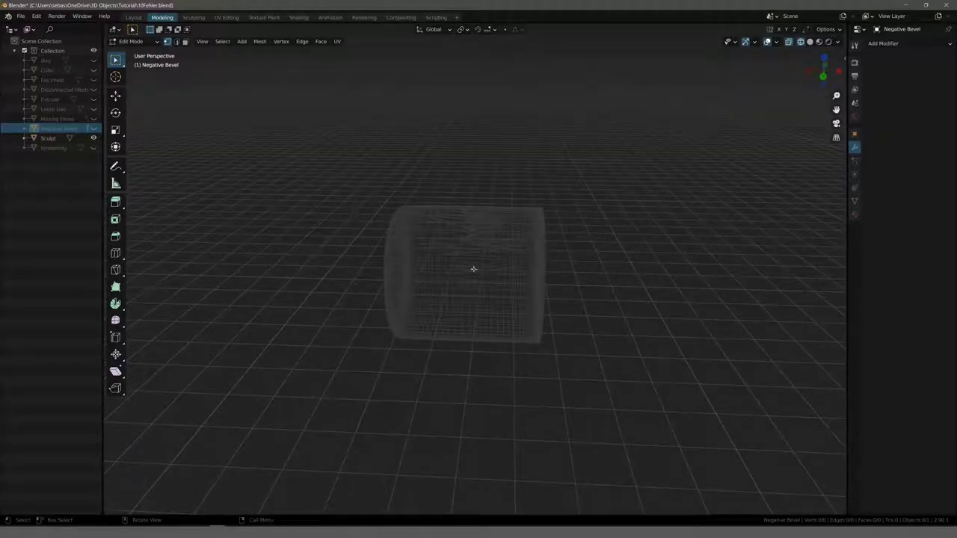
left_click(131, 41)
left_click(129, 51)
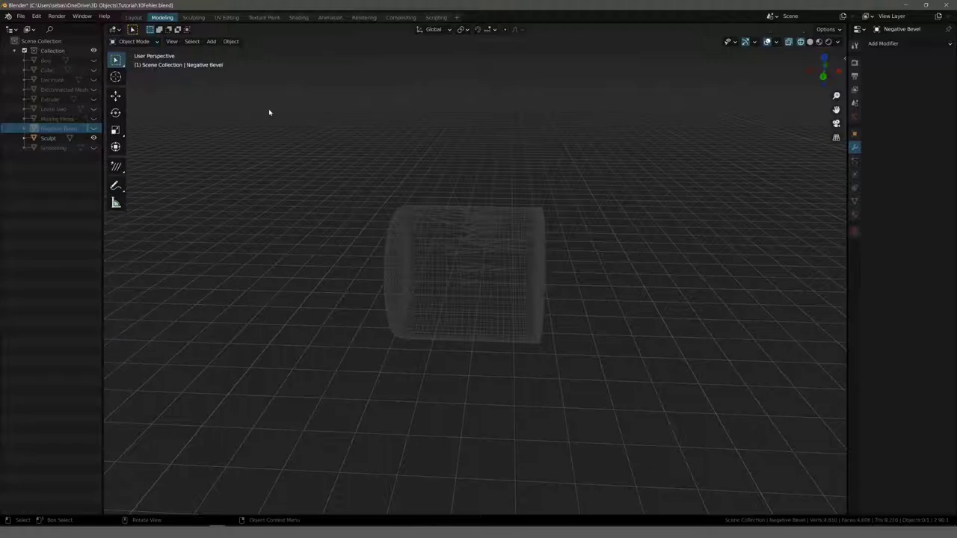
scroll(325, 192, "down", 3)
middle_click_drag(324, 193, 502, 174)
left_click(529, 160)
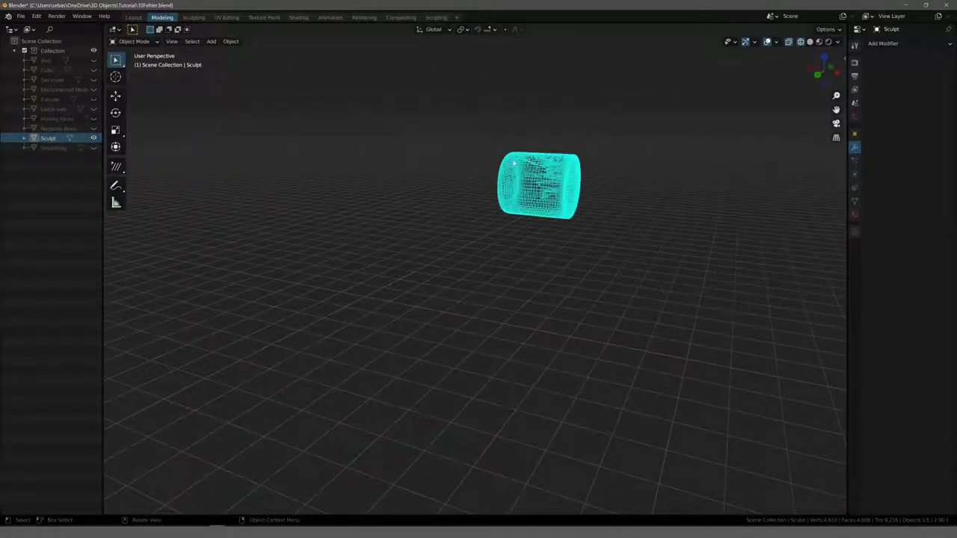
Step: Frame and orbit the Sculpt cylinder, checking its mesh briefly in Edit Mode, then list the interaction modes
key("KP_Decimal")
scroll(513, 160, "down", 3)
mouse_move(513, 160)
middle_mouse_down()
mouse_move(320, 193)
mouse_move(295, 186)
mouse_move(379, 205)
mouse_move(284, 207)
mouse_move(313, 231)
mouse_move(301, 208)
mouse_move(294, 238)
middle_mouse_up()
key("Tab")
key("Tab")
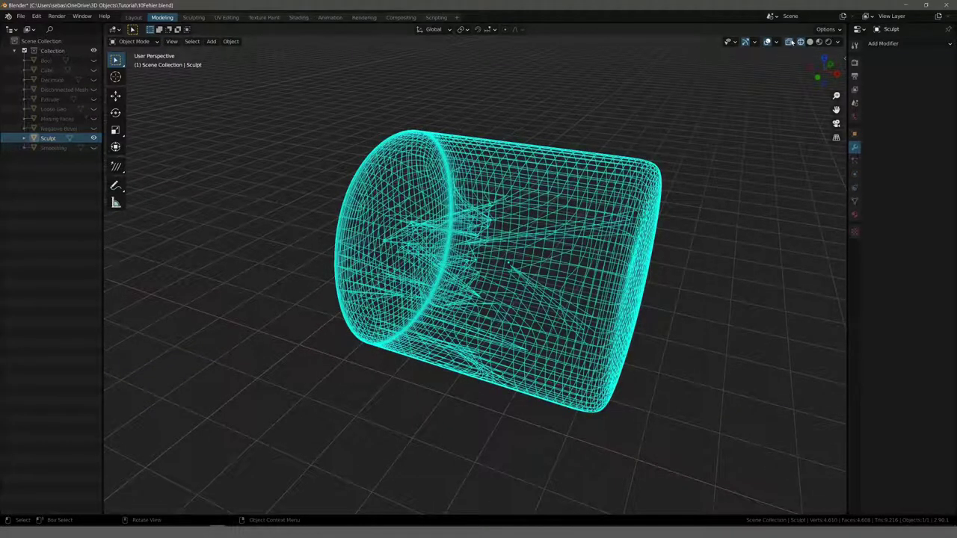
key("Tab")
key("Tab")
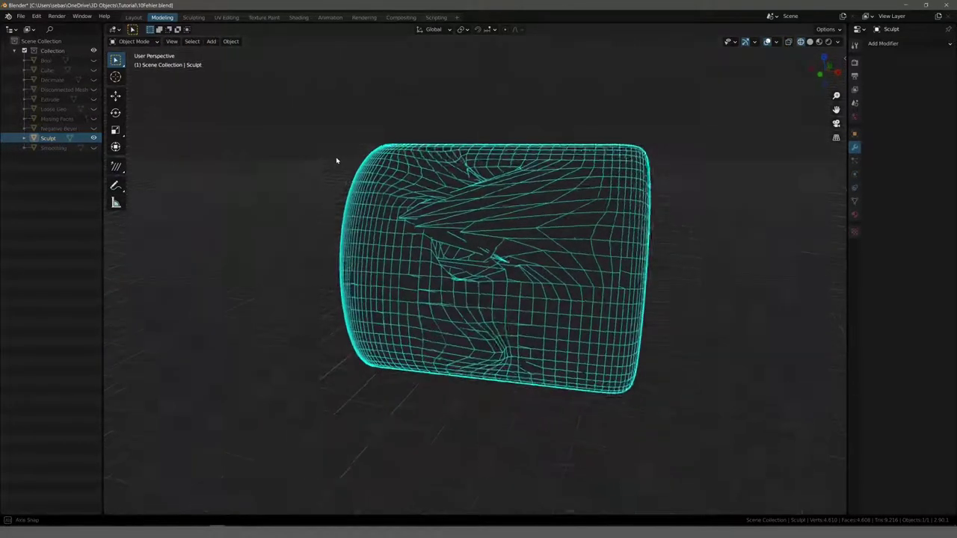
mouse_move(337, 160)
middle_mouse_down()
mouse_move(359, 132)
mouse_move(353, 117)
mouse_move(339, 205)
mouse_move(321, 179)
mouse_move(327, 187)
mouse_move(373, 172)
mouse_move(359, 162)
mouse_move(356, 126)
mouse_move(380, 142)
mouse_move(342, 175)
mouse_move(289, 184)
mouse_move(323, 192)
middle_mouse_up()
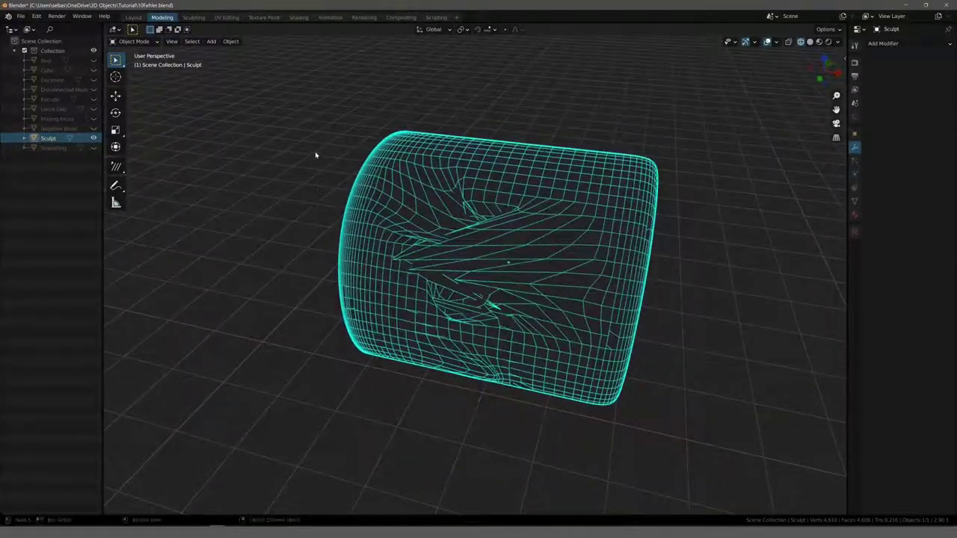
scroll(357, 159, "down", 3)
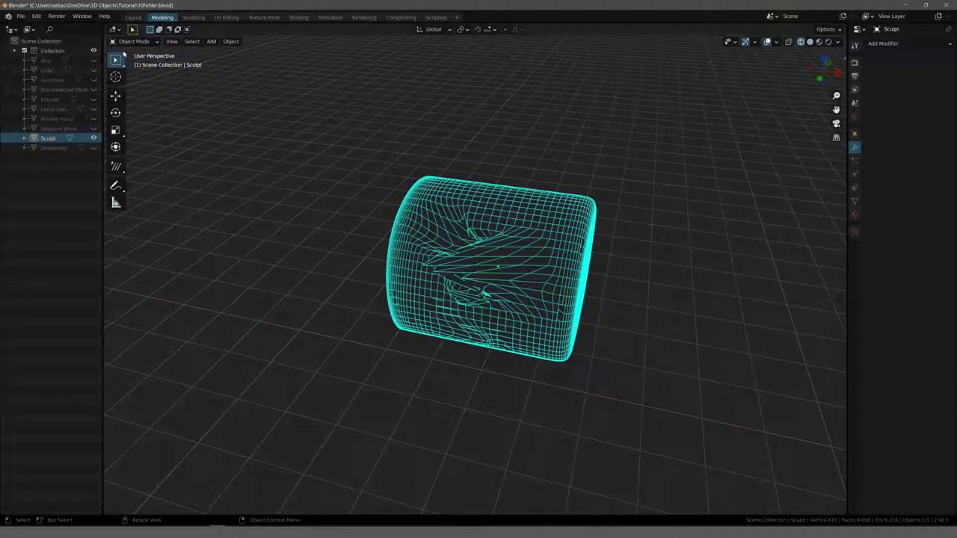
left_click(132, 41)
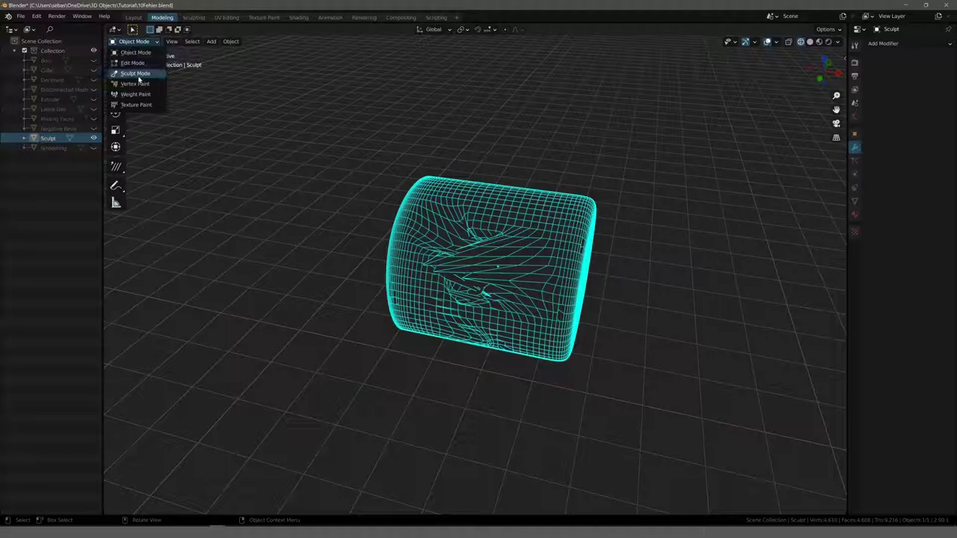
Step: In the Sculpting workspace, shrink the brush to about 173 px and smooth the cylinder's jagged patch
left_click(193, 17)
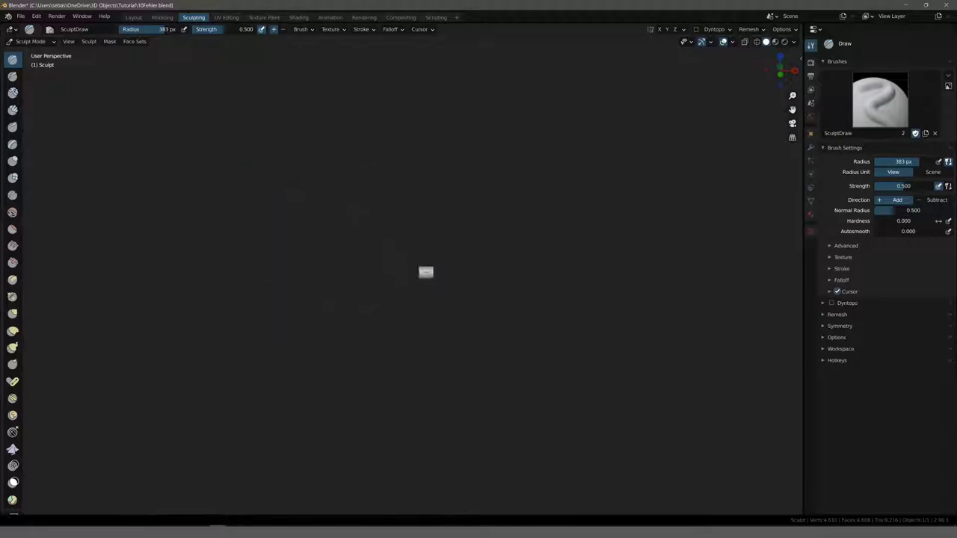
middle_click_drag(299, 239, 300, 176, "ctrl")
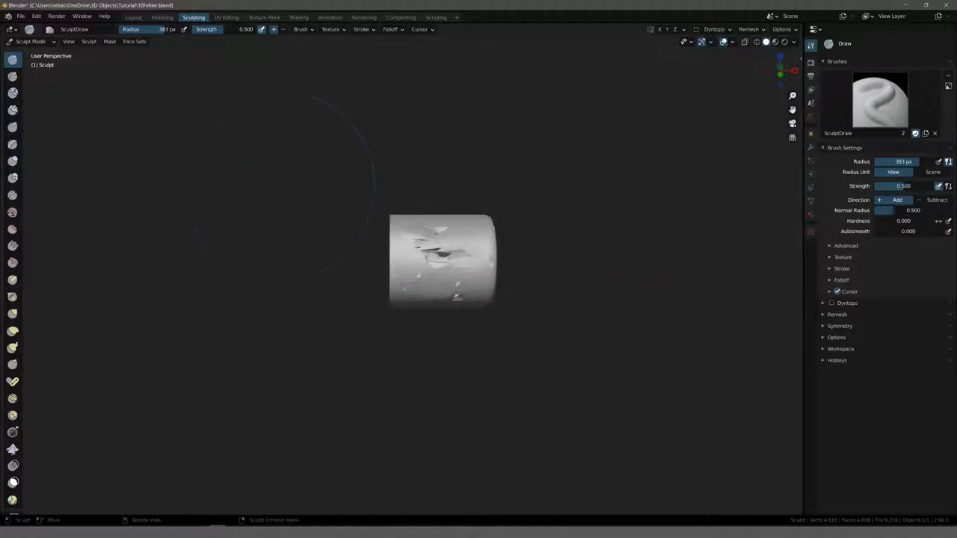
scroll(284, 187, "up", 3)
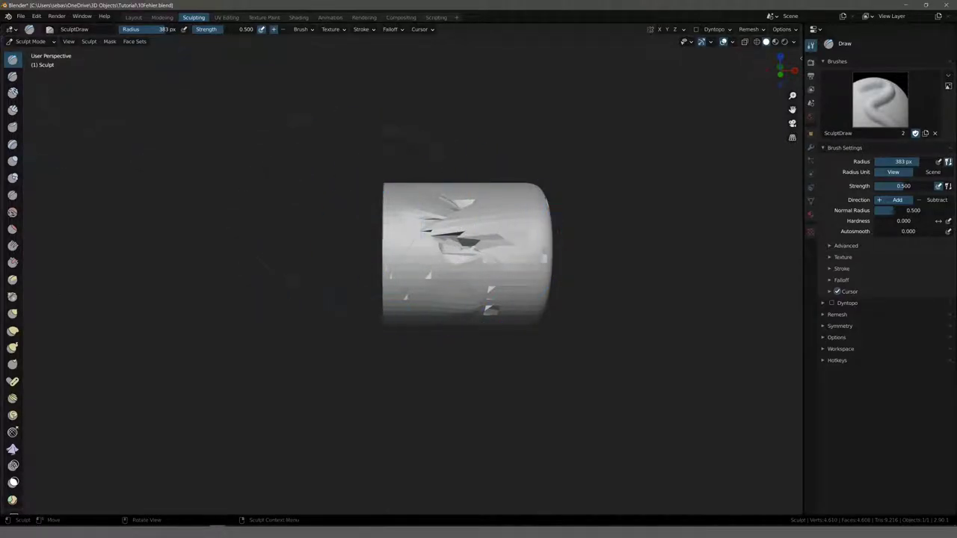
right_click(329, 194)
mouse_move(299, 199)
left_mouse_down()
mouse_move(258, 198)
mouse_move(281, 195)
left_mouse_up()
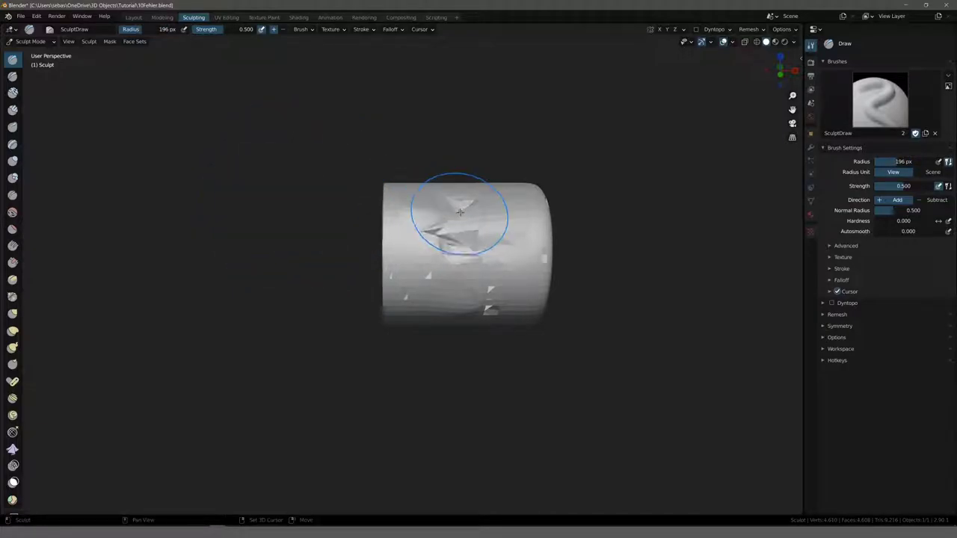
mouse_move(454, 214)
left_mouse_down()
mouse_move(438, 231)
mouse_move(454, 246)
mouse_move(449, 225)
mouse_move(427, 213)
mouse_move(492, 218)
mouse_move(513, 250)
mouse_move(459, 308)
mouse_move(481, 301)
mouse_move(467, 314)
mouse_move(438, 277)
mouse_move(439, 295)
mouse_move(411, 295)
mouse_move(396, 269)
mouse_move(461, 301)
left_mouse_up()
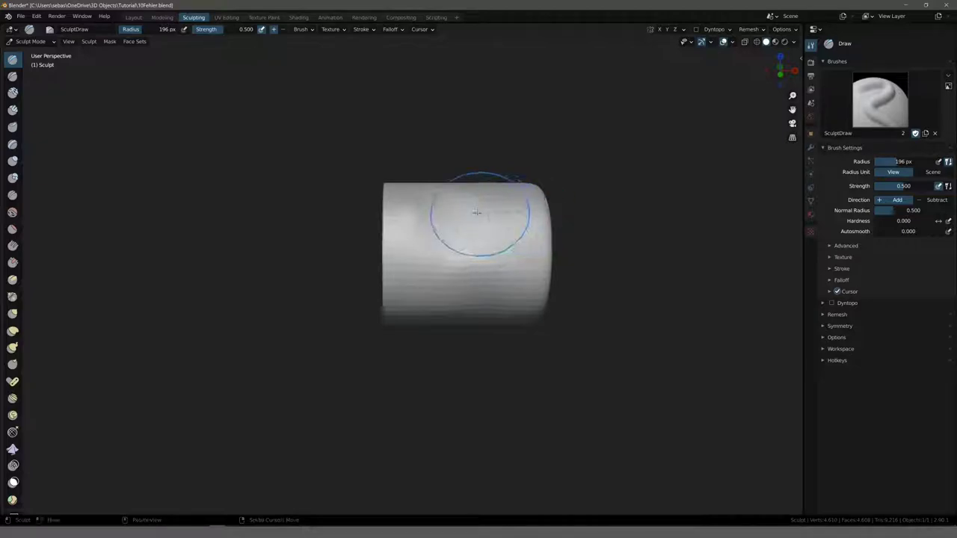
mouse_move(471, 213)
middle_mouse_down()
mouse_move(560, 208)
mouse_move(438, 240)
middle_mouse_up()
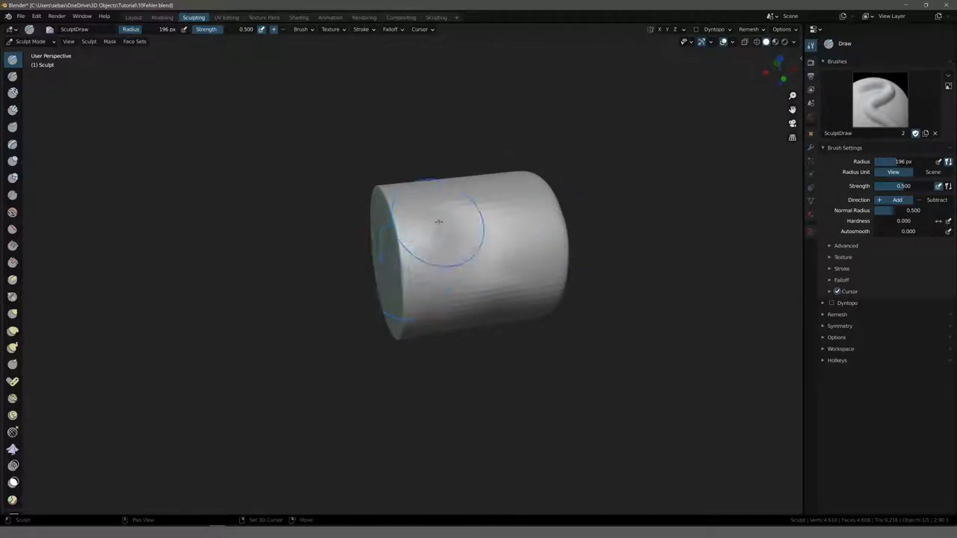
mouse_move(438, 214)
middle_mouse_down()
mouse_move(486, 224)
mouse_move(396, 202)
middle_mouse_up()
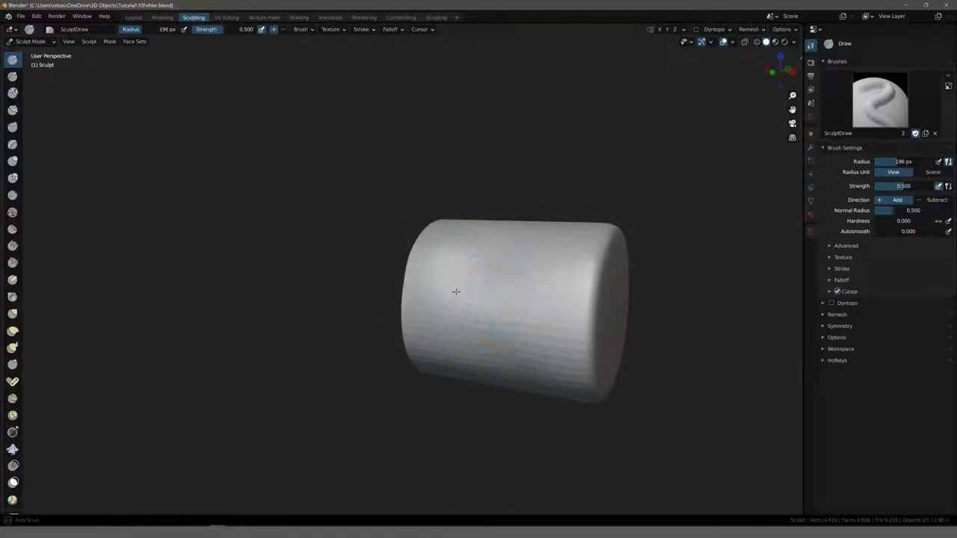
mouse_move(451, 291)
middle_mouse_down()
mouse_move(471, 229)
mouse_move(501, 279)
mouse_move(572, 279)
mouse_move(524, 281)
middle_mouse_up()
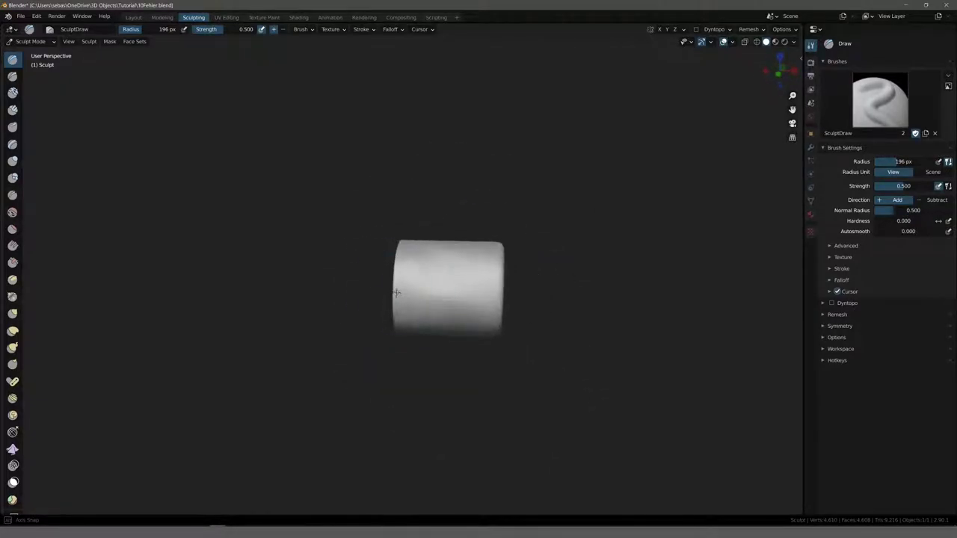
Step: In the Modeling workspace, hide Sculpt, show the Smoothing cube, and return to Object Mode
left_click(158, 17)
left_click(93, 138)
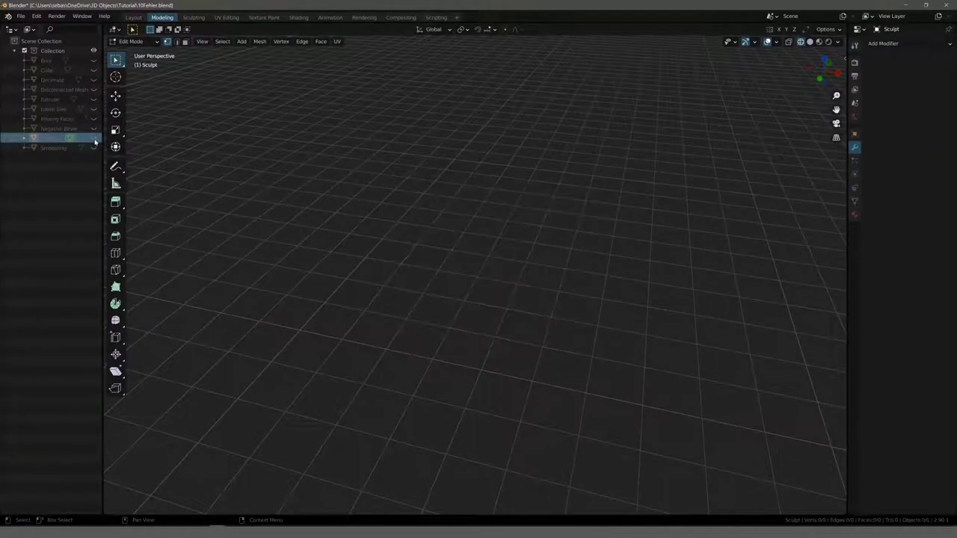
left_click(93, 147)
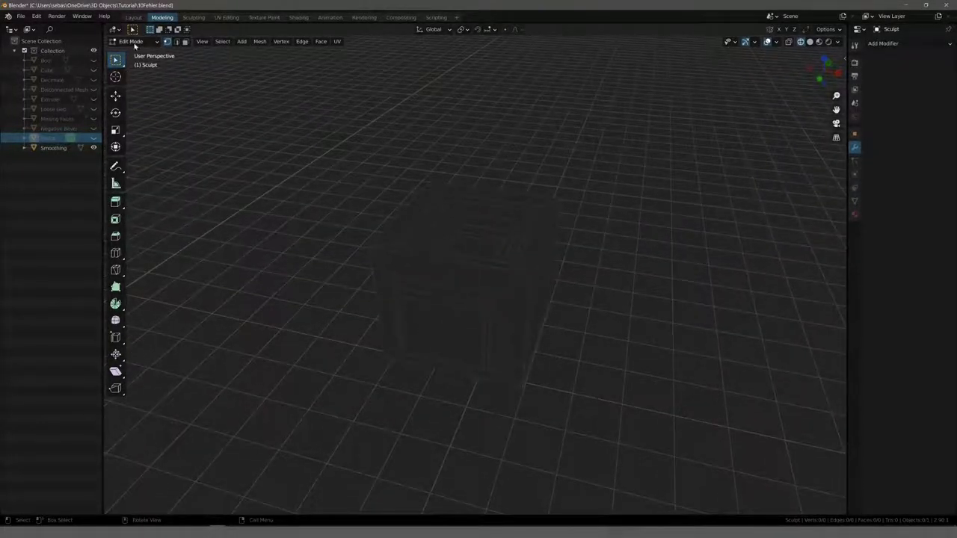
key("Tab")
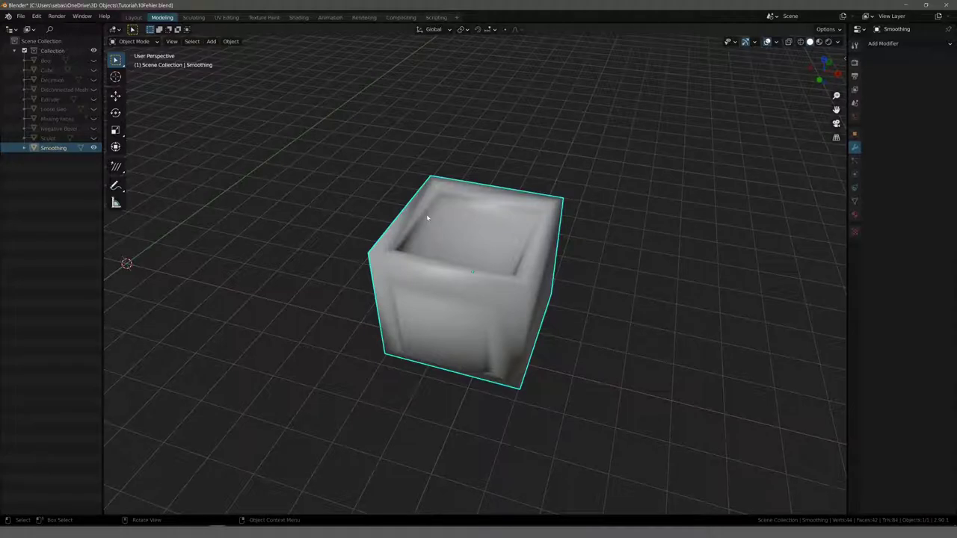
key("Tab")
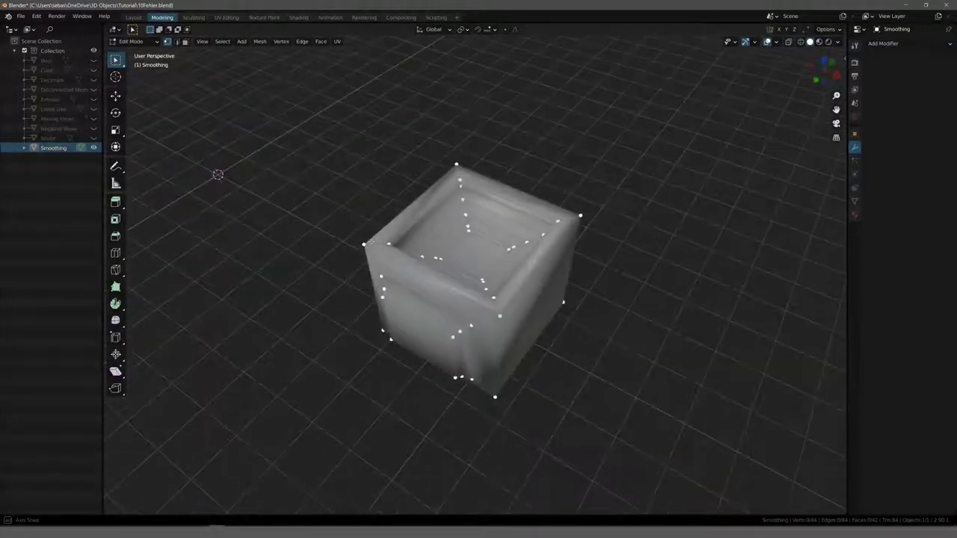
middle_click_drag(371, 242, 385, 229)
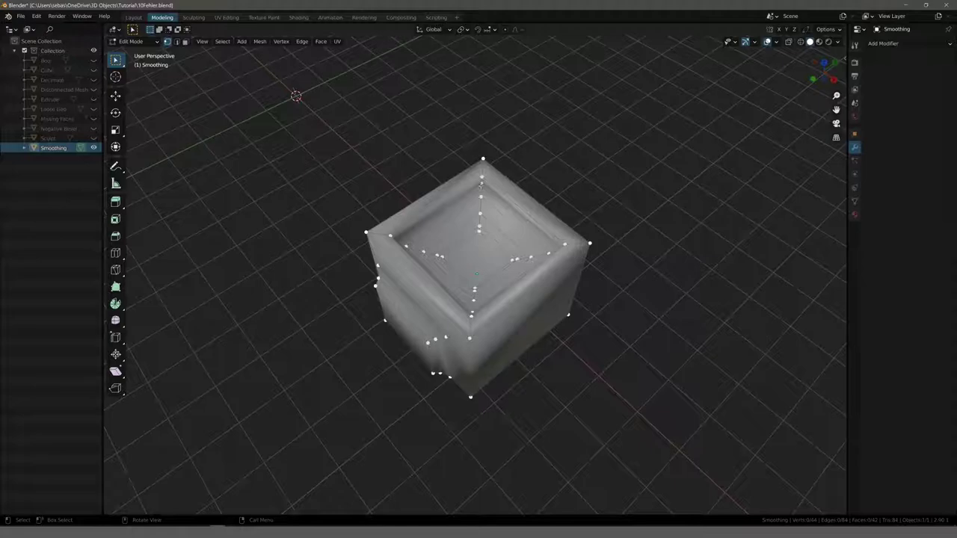
middle_click_drag(481, 179, 448, 215)
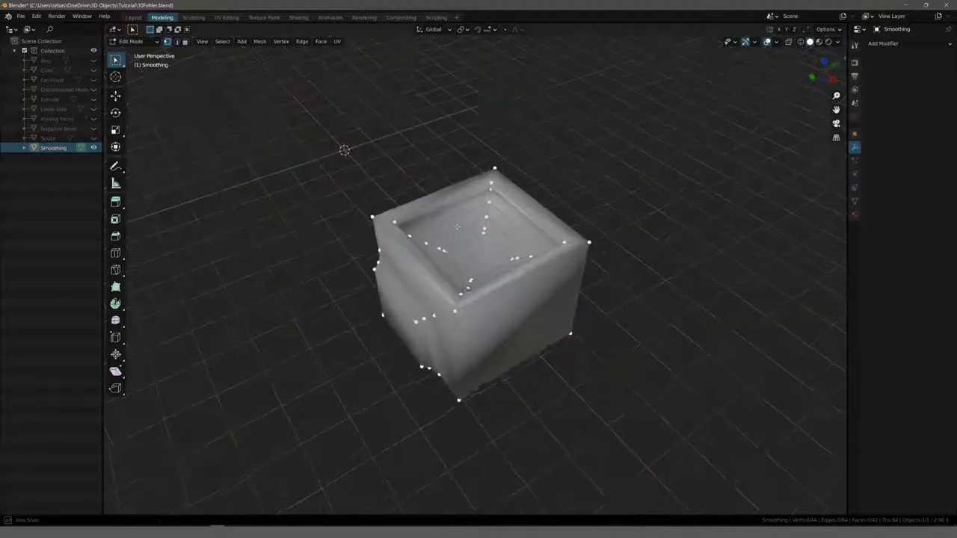
middle_click_drag(478, 284, 448, 292)
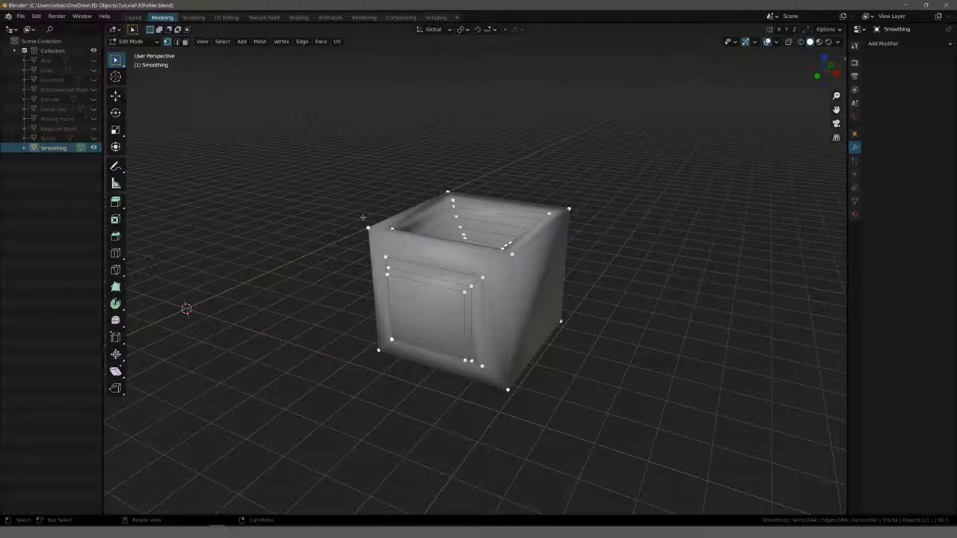
middle_click_drag(469, 255, 473, 278)
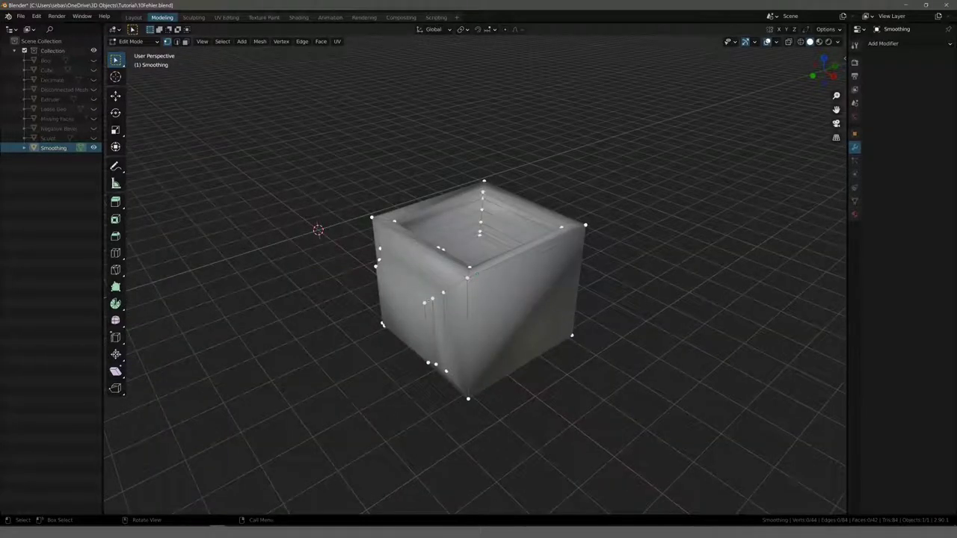
key("Tab")
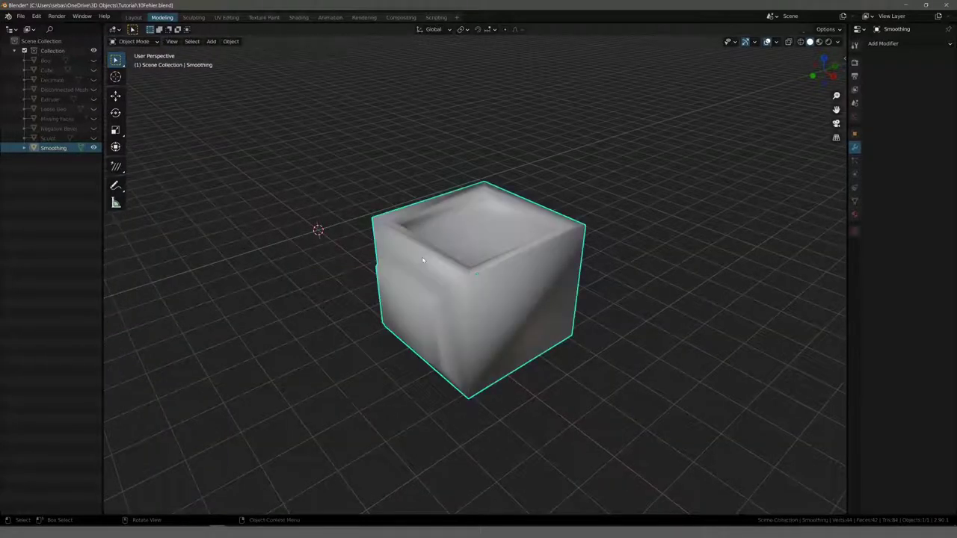
right_click(379, 248)
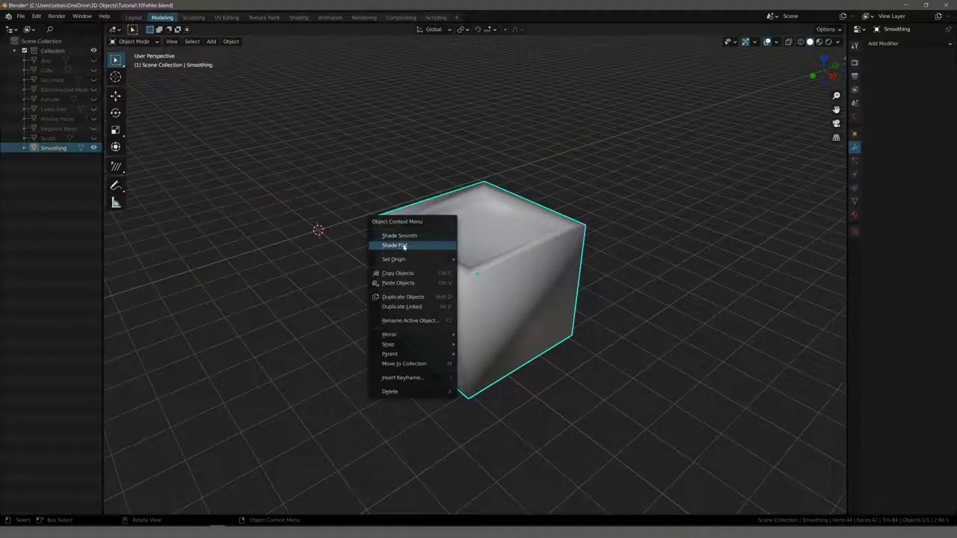
left_click(400, 246)
mouse_move(400, 247)
middle_mouse_down()
mouse_move(399, 238)
mouse_move(471, 247)
mouse_move(395, 251)
middle_mouse_up()
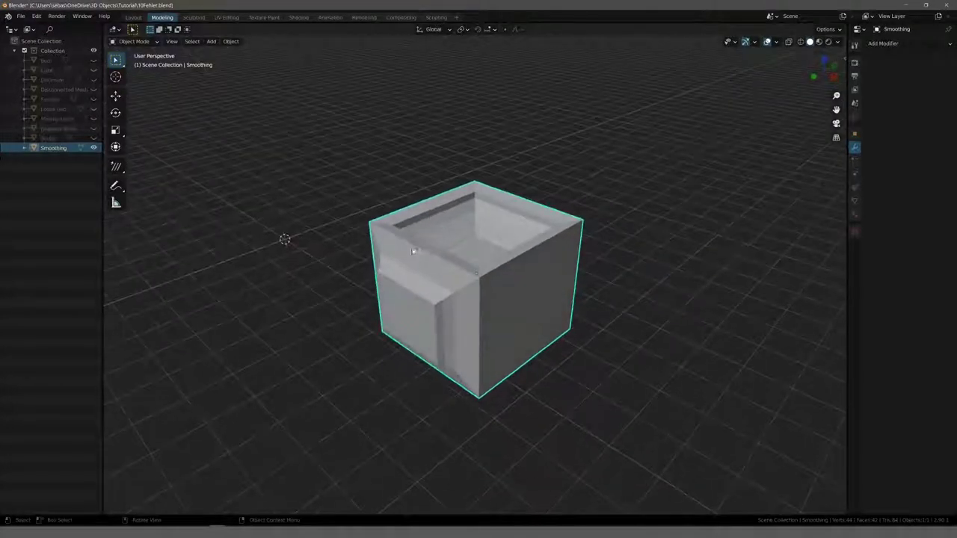
right_click(395, 251)
left_click(395, 232)
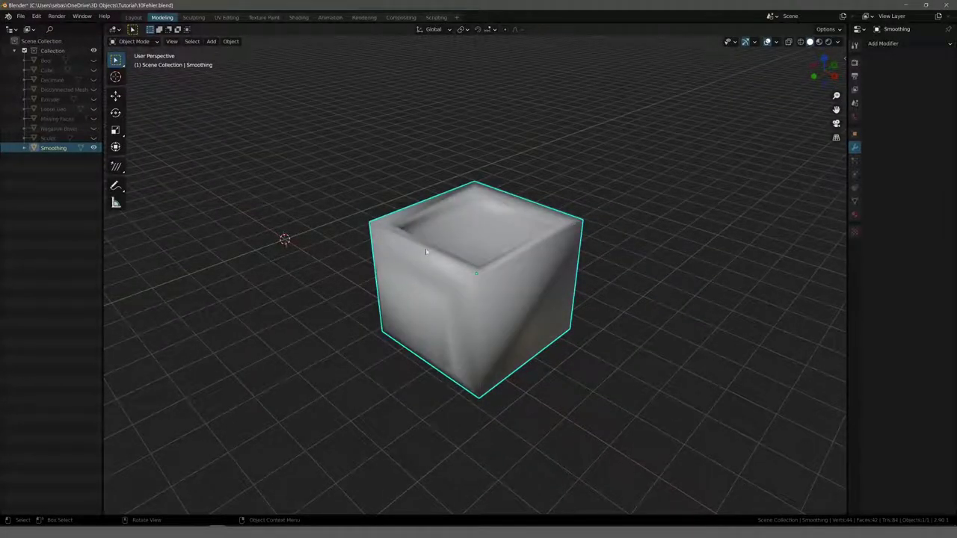
Step: Turn on Auto Smooth in the Smoothing cube's mesh data with a 28.1° angle, then inspect it
left_click(854, 201)
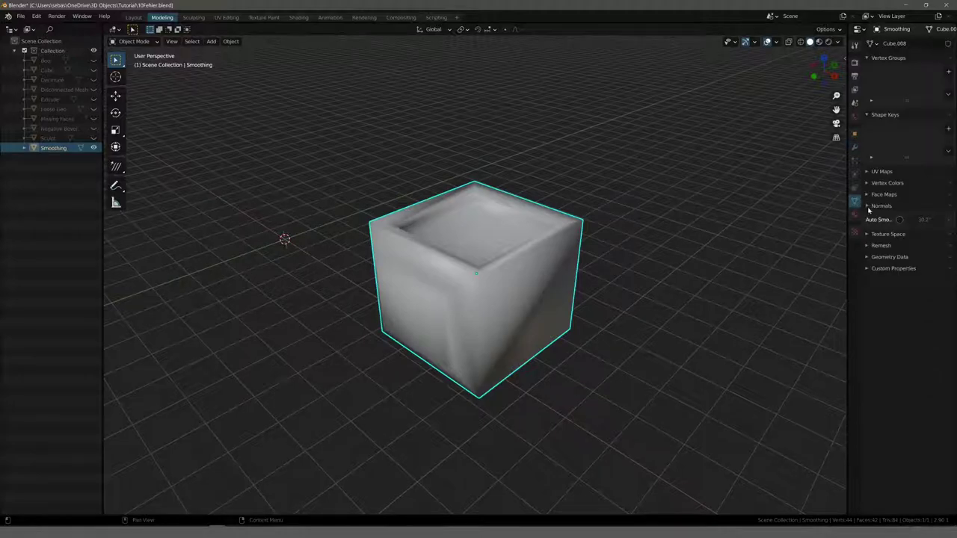
left_click(900, 219)
mouse_move(637, 289)
middle_mouse_down()
mouse_move(546, 278)
mouse_move(499, 292)
middle_mouse_up()
scroll(499, 292, "up", 3)
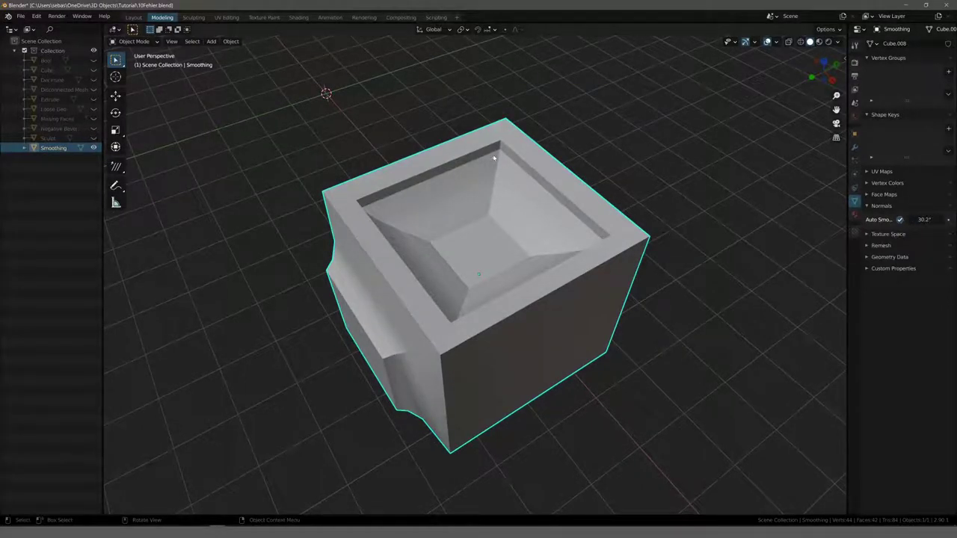
middle_click_drag(494, 158, 529, 179)
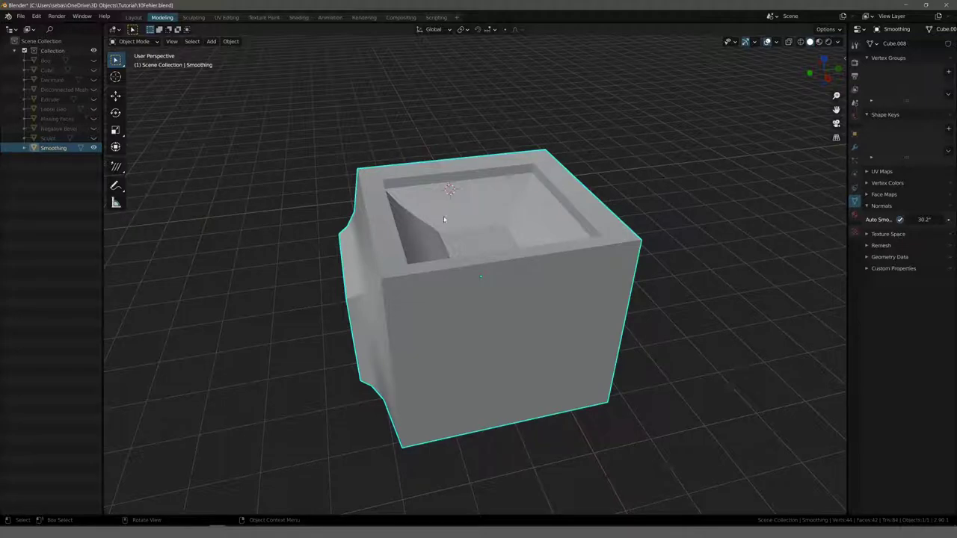
mouse_move(445, 220)
middle_mouse_down()
mouse_move(393, 234)
mouse_move(406, 231)
middle_mouse_up()
mouse_move(924, 219)
left_mouse_down()
mouse_move(915, 219)
mouse_move(931, 219)
left_mouse_up()
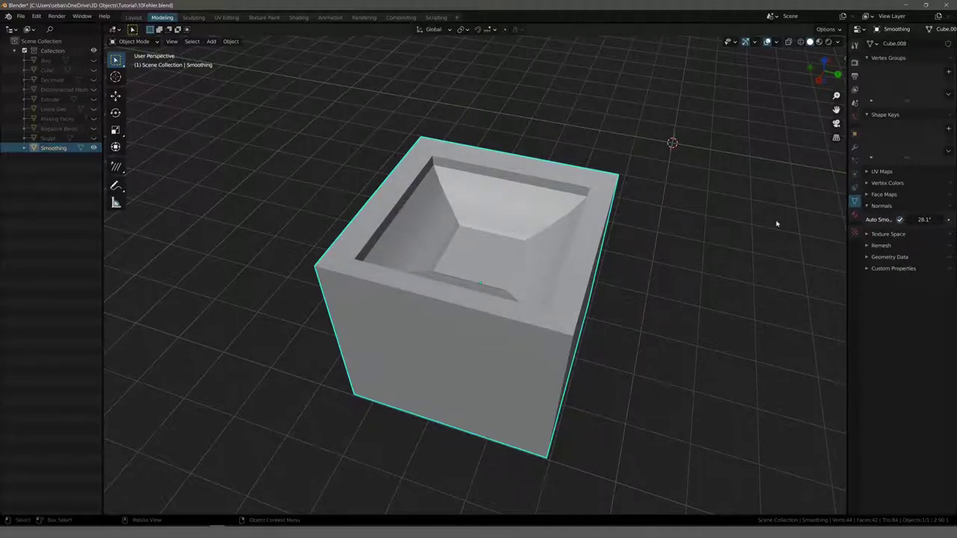
mouse_move(554, 239)
middle_mouse_down()
mouse_move(602, 206)
mouse_move(440, 220)
mouse_move(481, 178)
mouse_move(511, 214)
mouse_move(453, 277)
mouse_move(449, 258)
middle_mouse_up()
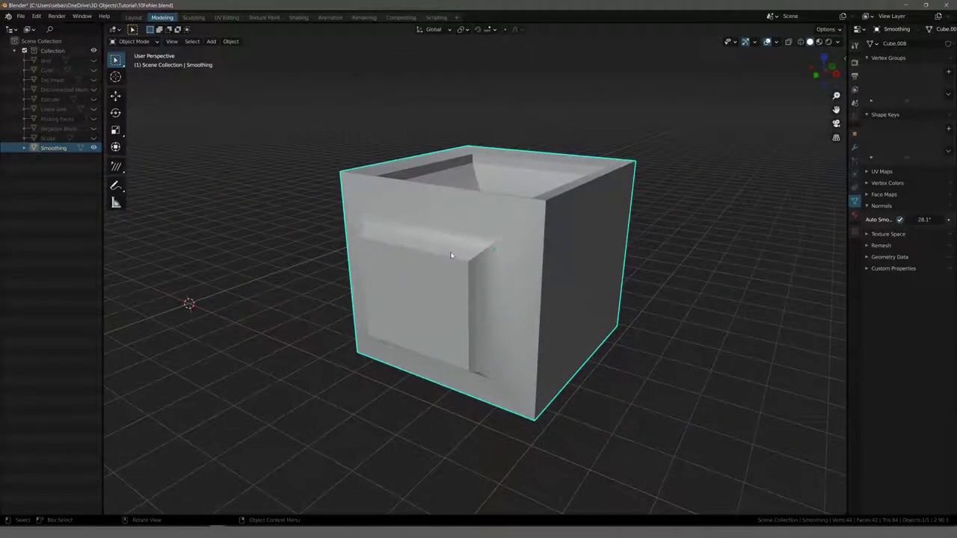
key("Tab")
key("Tab")
mouse_move(469, 243)
middle_mouse_down()
mouse_move(446, 261)
mouse_move(472, 231)
mouse_move(466, 245)
middle_mouse_up()
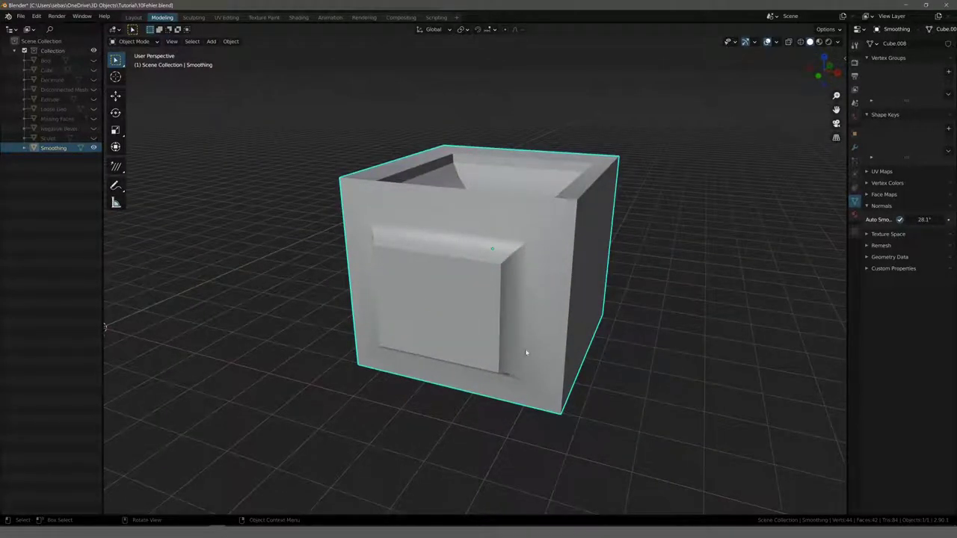
Step: In Edit Mode, select the top, right, bottom and left inner edges of the cube's front panel
key("Tab")
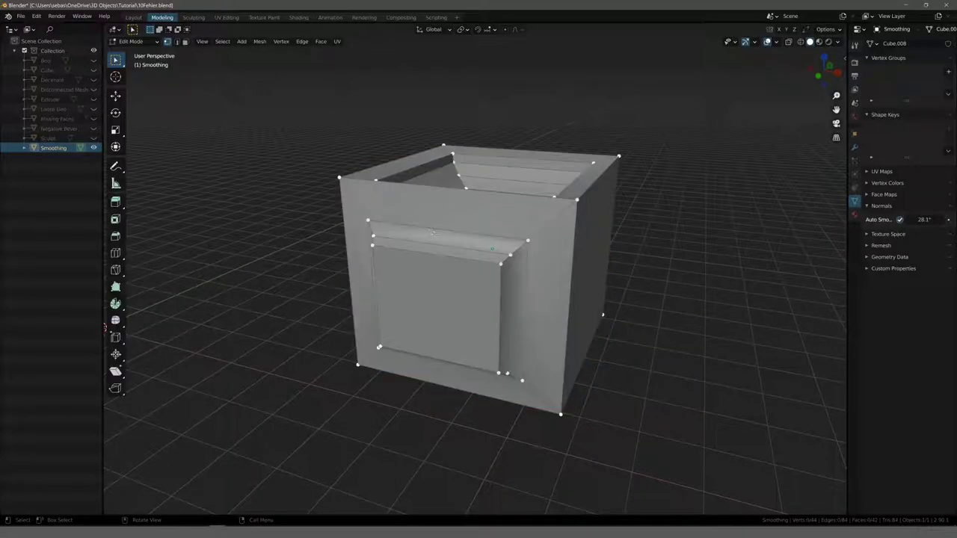
left_click(429, 230)
left_click(527, 299, "shift")
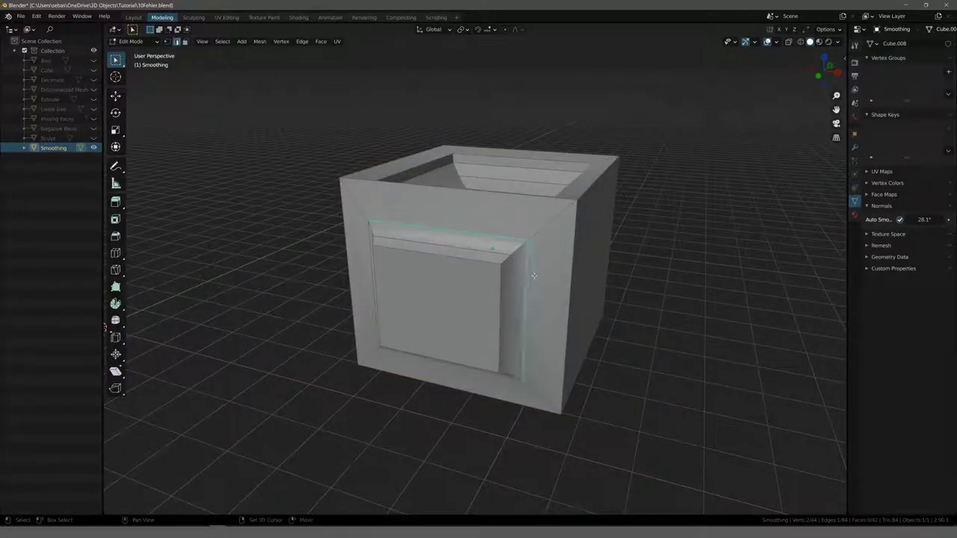
mouse_move(527, 299)
middle_mouse_down()
mouse_move(470, 385)
mouse_move(389, 321)
middle_mouse_up()
left_click(471, 385, "shift")
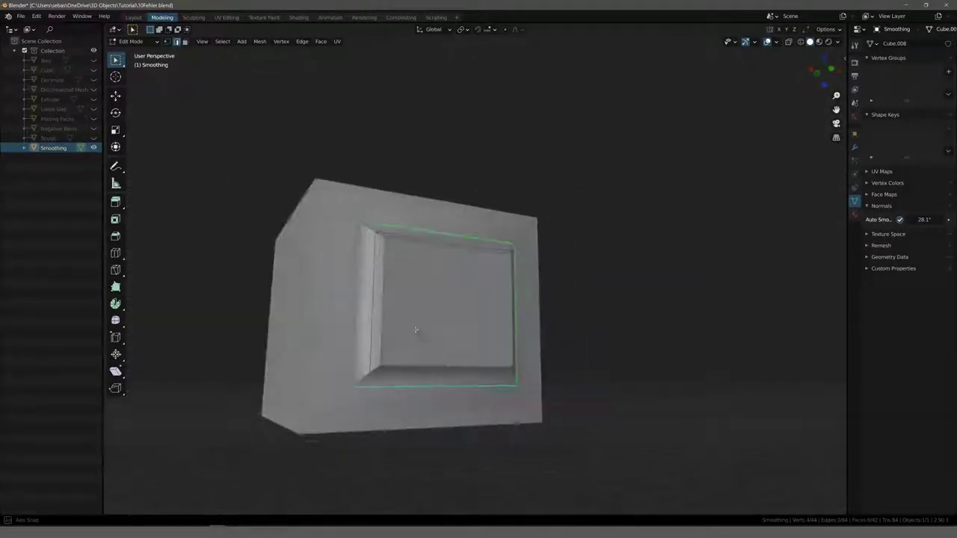
left_click(356, 299, "shift")
Step: Mark those four panel edges sharp, check them, and return to Object Mode
right_click(318, 245)
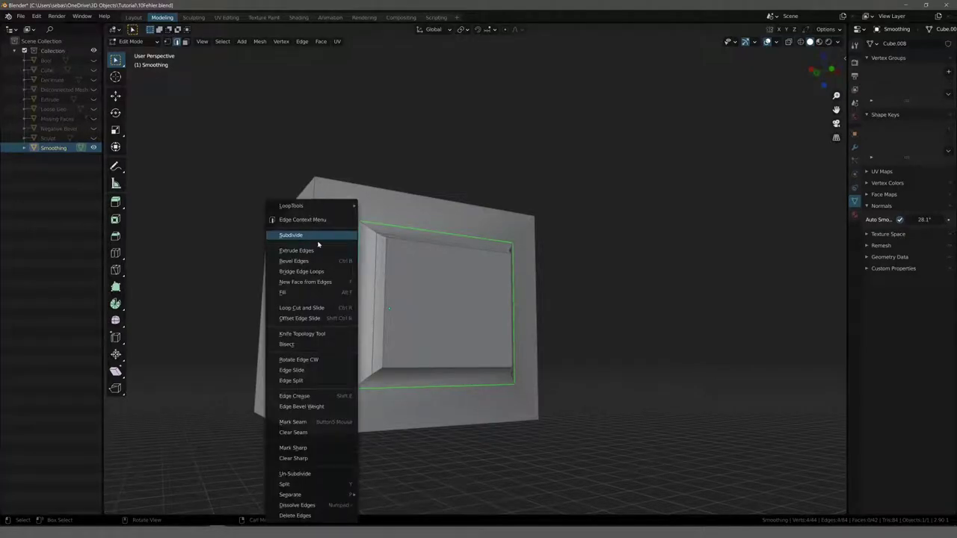
left_click(306, 448)
mouse_move(305, 448)
middle_mouse_down()
mouse_move(343, 331)
mouse_move(317, 265)
mouse_move(324, 233)
mouse_move(365, 293)
middle_mouse_up()
key("Tab")
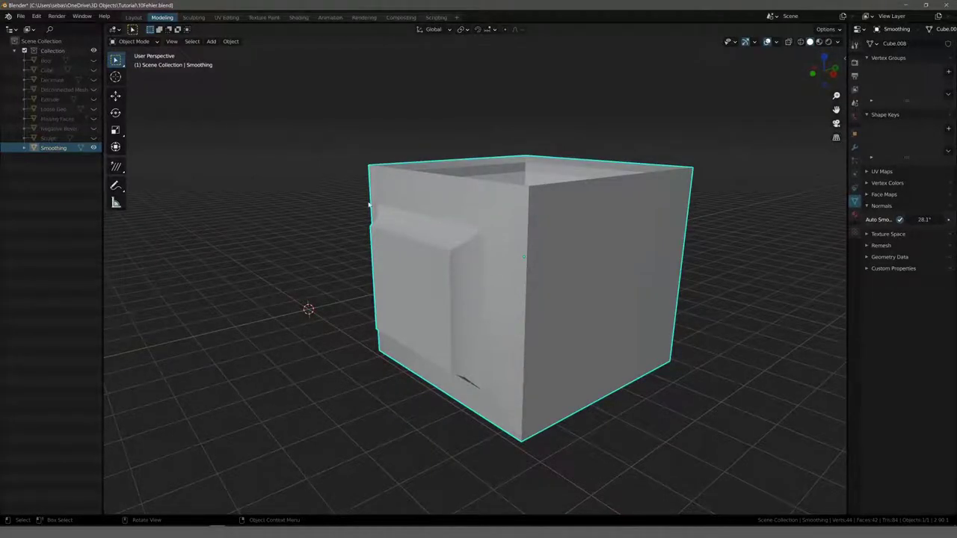
mouse_move(368, 205)
middle_mouse_down()
mouse_move(423, 222)
mouse_move(327, 242)
mouse_move(320, 233)
mouse_move(340, 252)
middle_mouse_up()
scroll(333, 244, "down", 2)
scroll(334, 271, "down", 2)
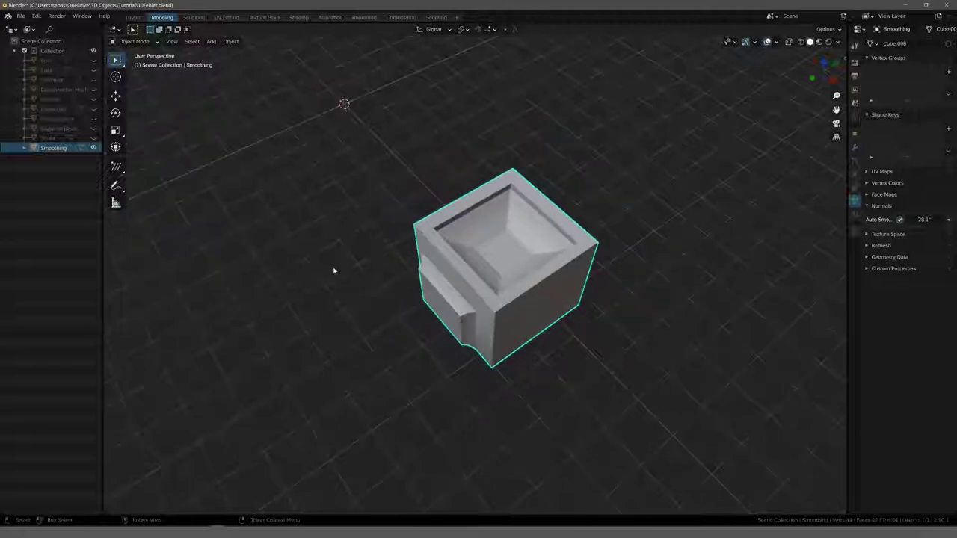
scroll(337, 266, "up", 1)
scroll(351, 258, "up", 2)
mouse_move(351, 259)
middle_mouse_down()
mouse_move(334, 285)
mouse_move(341, 273)
middle_mouse_up()
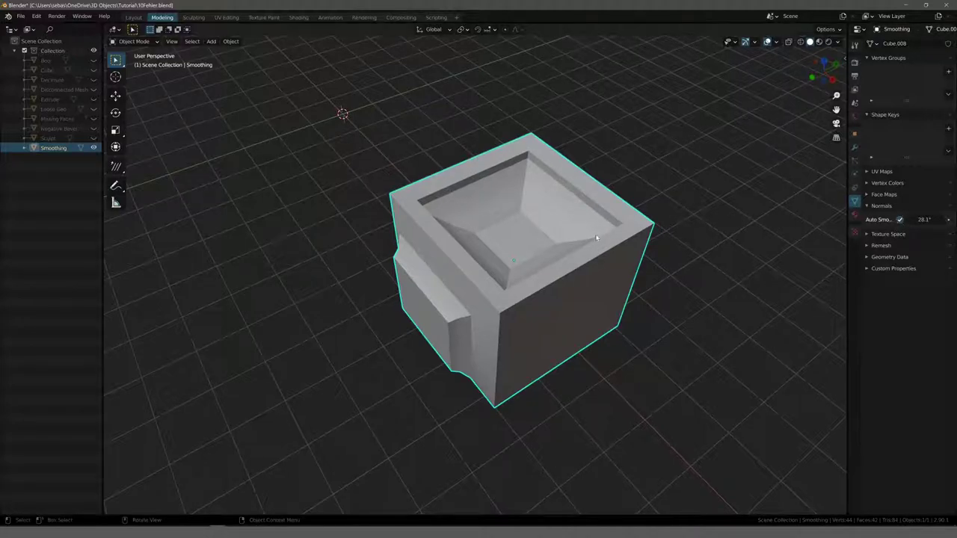
mouse_move(523, 210)
middle_mouse_down()
mouse_move(497, 222)
mouse_move(526, 221)
mouse_move(493, 230)
middle_mouse_up()
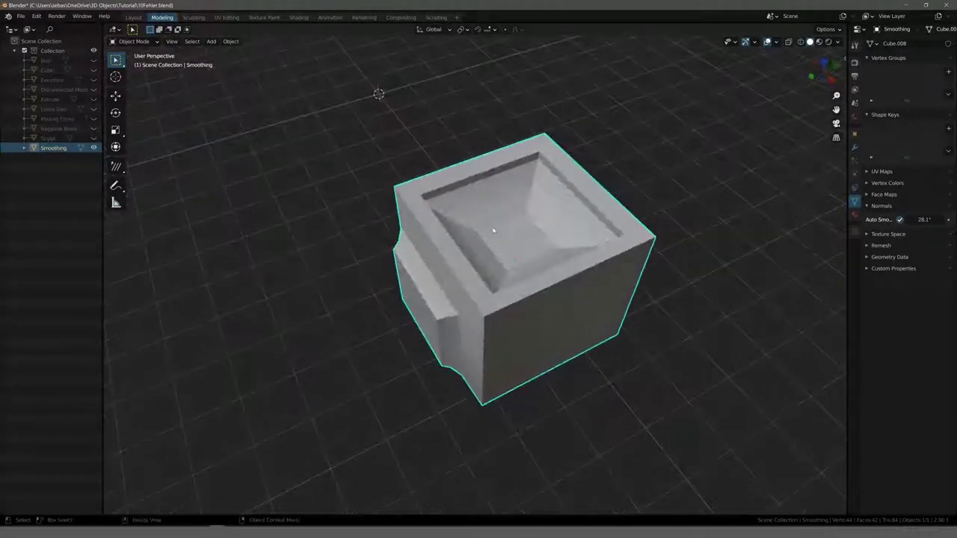